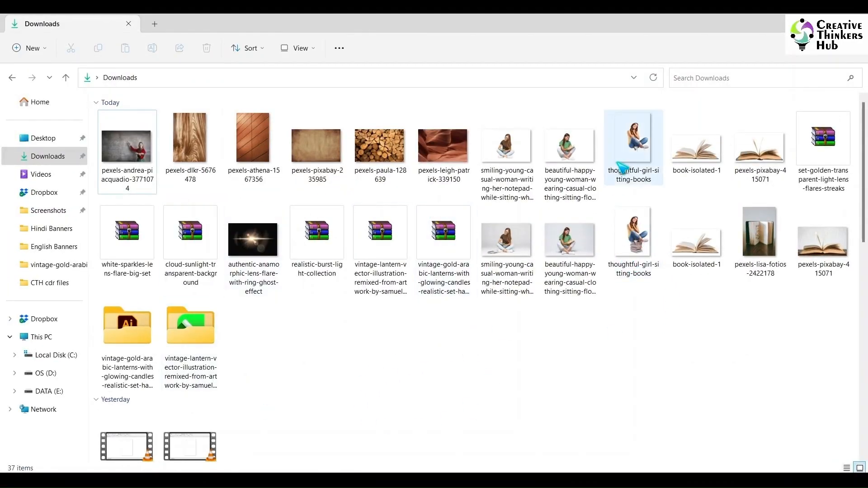
Step: Import the chalkboard, parchment, writing woman, thoughtful girl and isolated book images from Downloads into the CorelDRAW document
left_click(628, 155)
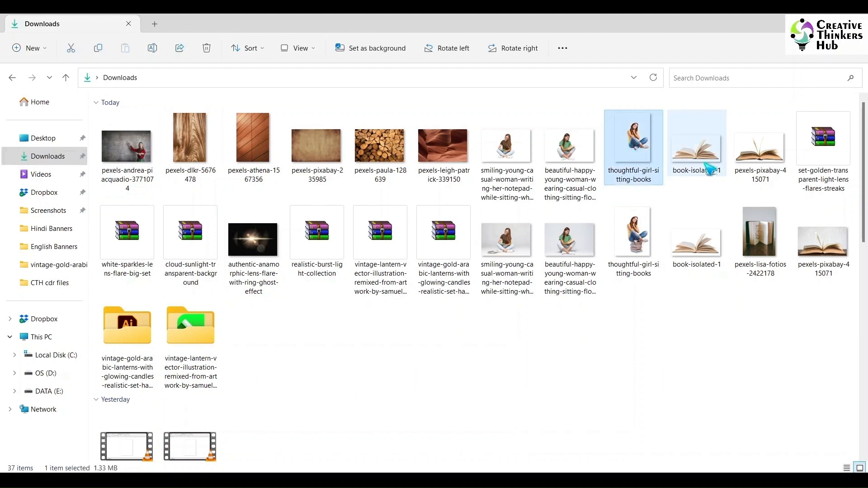
left_click(707, 162, "ctrl")
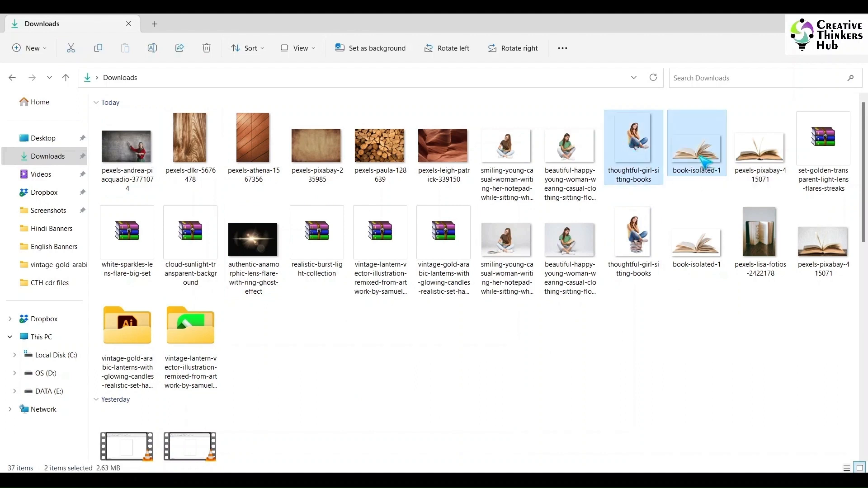
left_click(524, 172, "ctrl")
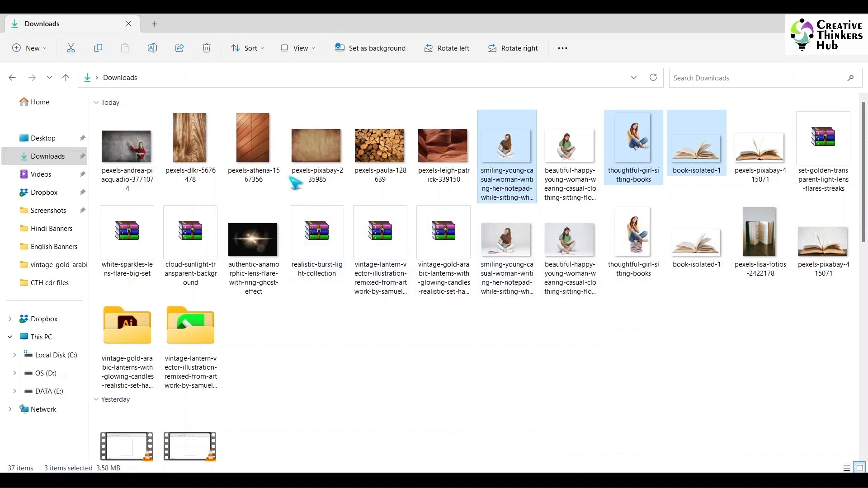
left_click(311, 169, "ctrl")
left_click(128, 136, "ctrl")
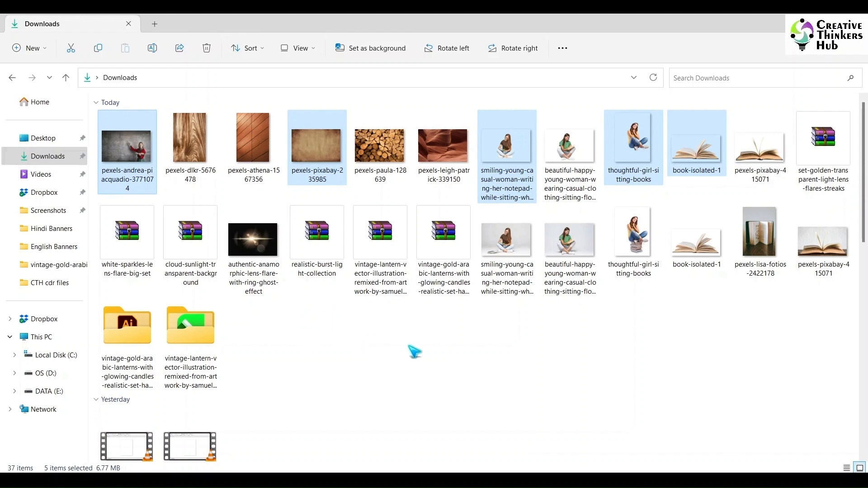
left_click_drag(506, 149, 711, 286)
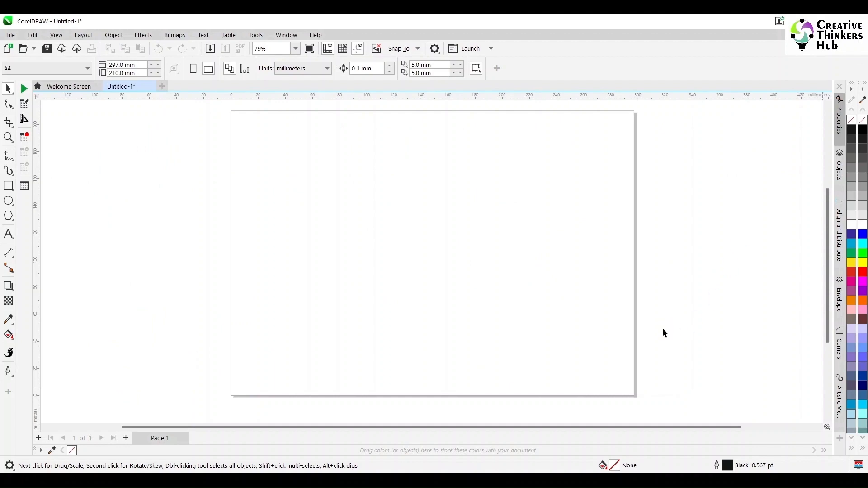
key("F4")
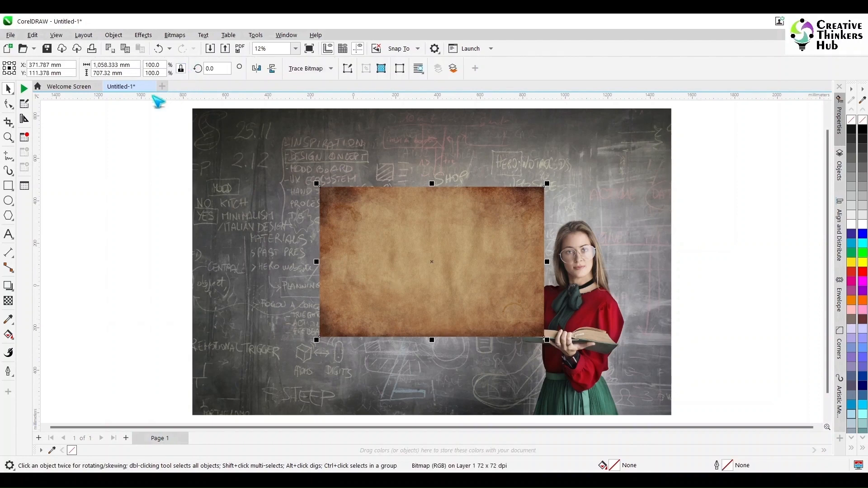
Step: Set the width of the parchment image and of the chalkboard image to 210 mm each
type("210")
key("Return")
key("Tab")
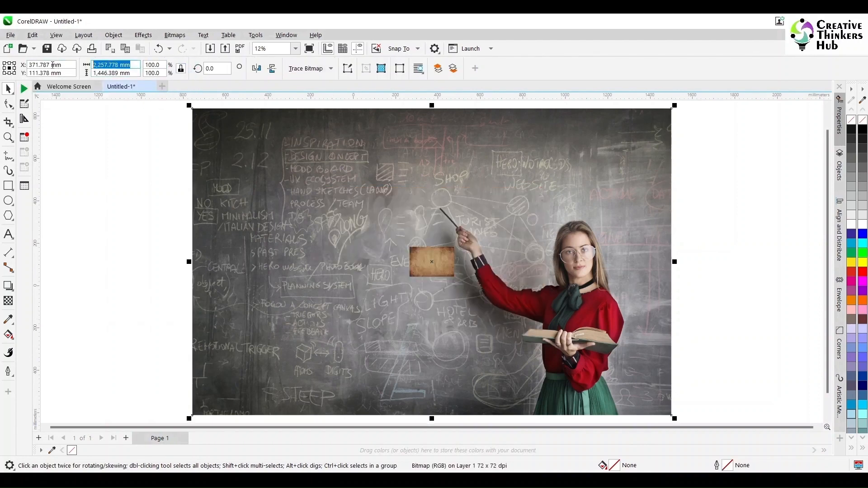
type("210")
key("Return")
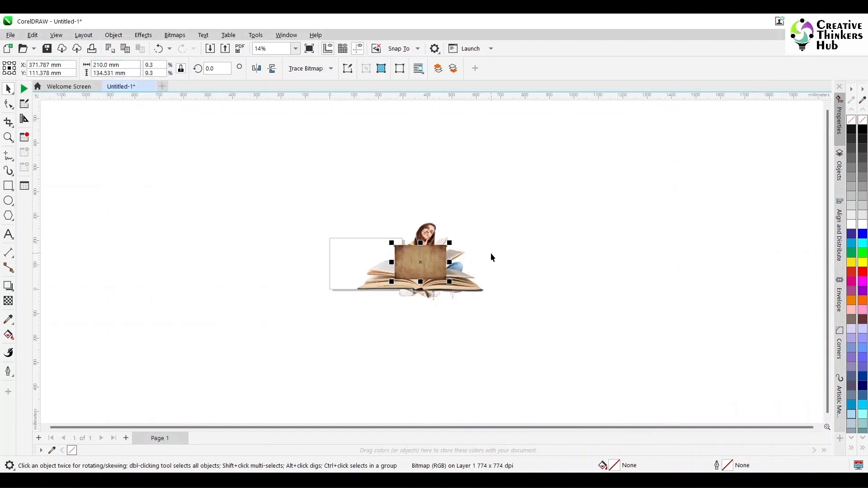
Step: Resize the parchment and chalkboard images to 300 mm wide and move both to the right of the page, clear of the other images
left_click(355, 248)
left_click(270, 246)
left_click(416, 262)
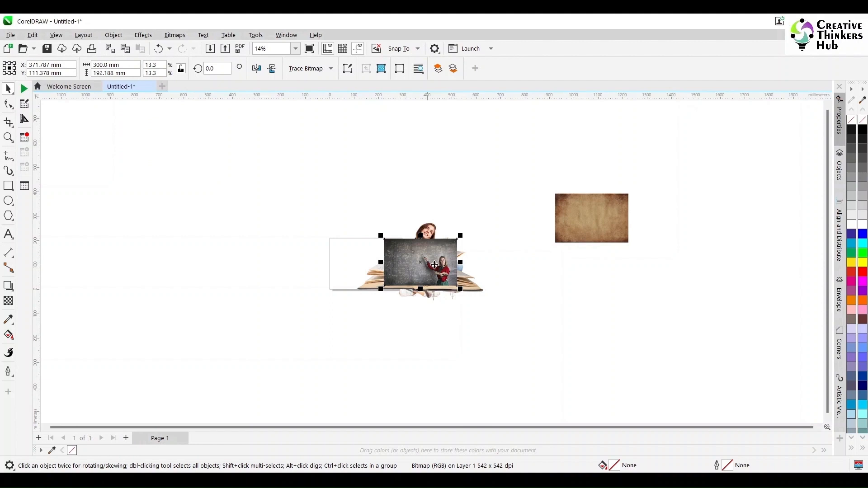
left_click_drag(425, 264, 545, 284)
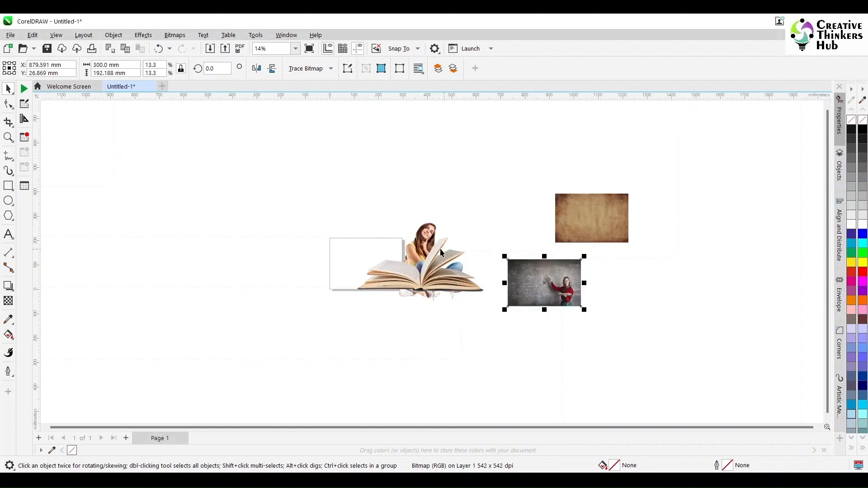
Step: Set the open book image's width to 200 mm and move it onto the page
left_click(439, 279)
triple_click(133, 65)
type("200")
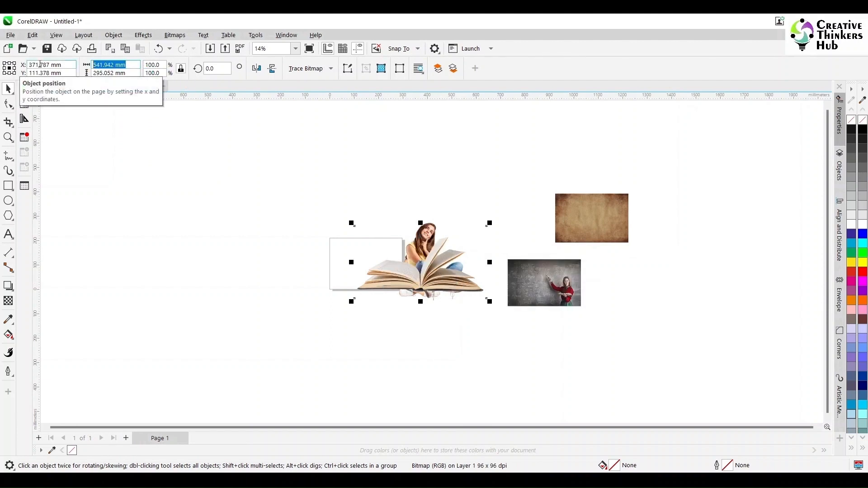
key("Return")
left_click_drag(432, 272, 372, 275)
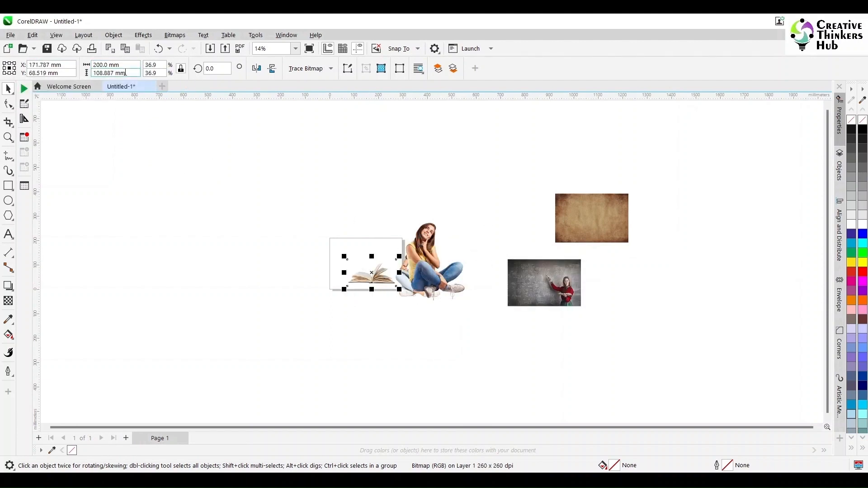
Step: Enlarge the open book to 250 mm wide and move the girl in yellow to the left of it
triple_click(115, 64)
type("20")
key("Return")
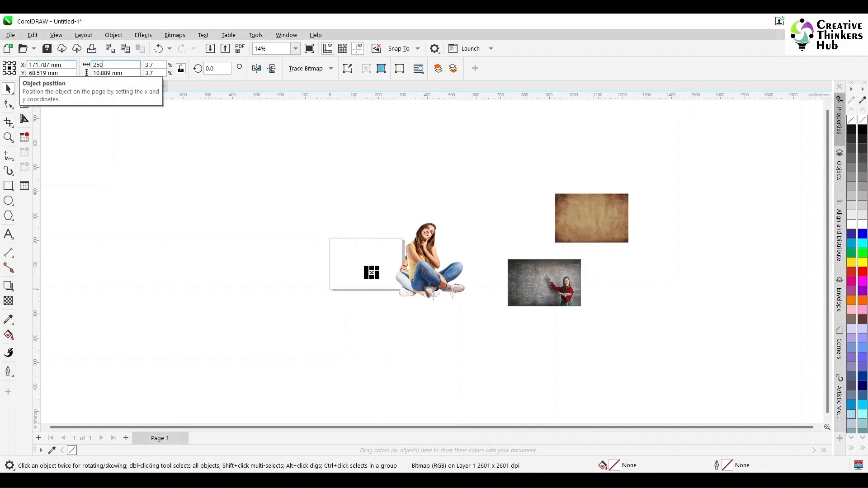
key("ctrl+z")
key("ctrl+z")
left_click_drag(432, 277, 319, 266)
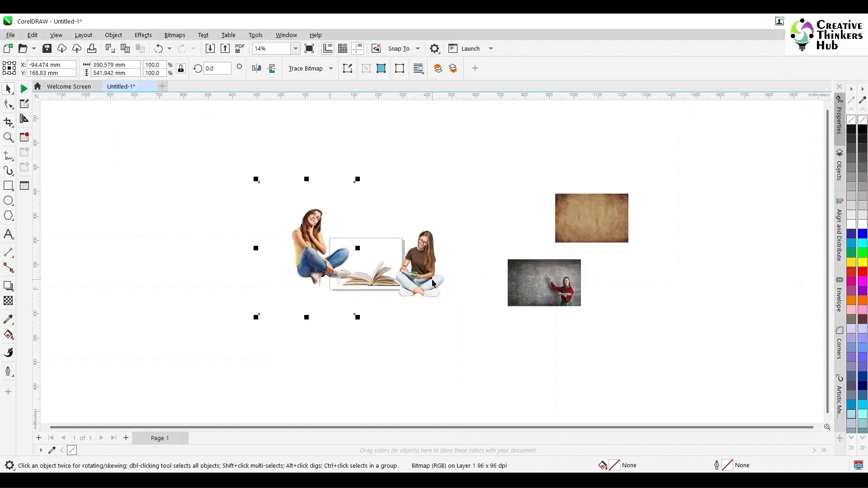
left_click(433, 283)
Step: Crop the chalkboard image to its left half so that the woman is cut away
left_click(553, 292)
scroll(553, 291, "up", 3)
scroll(554, 291, "up", 1)
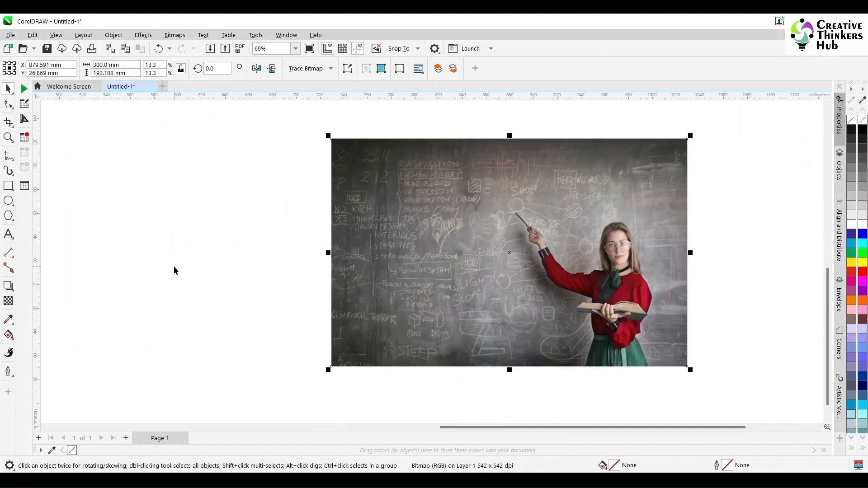
left_click(8, 122)
left_click_drag(331, 139, 510, 367)
left_click(67, 115)
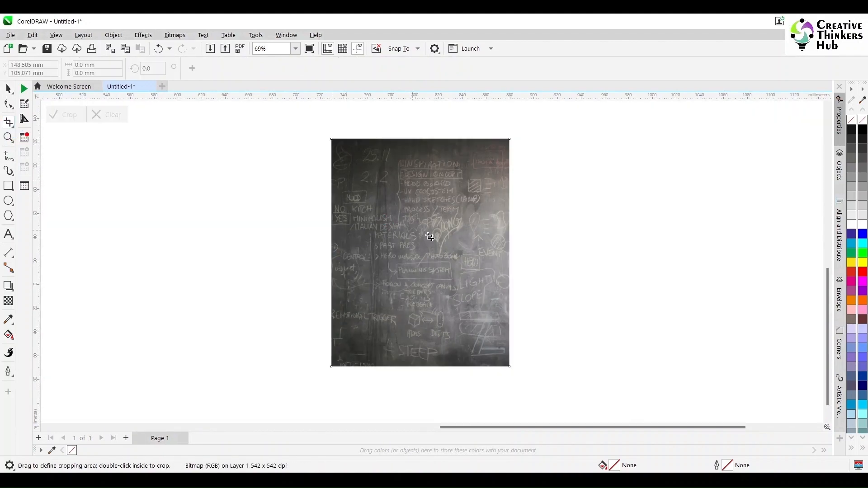
Step: Duplicate the cropped chalkboard half to its right and mirror the copy horizontally so the two halves join at the middle
left_click(9, 90)
left_click_drag(413, 211, 540, 220)
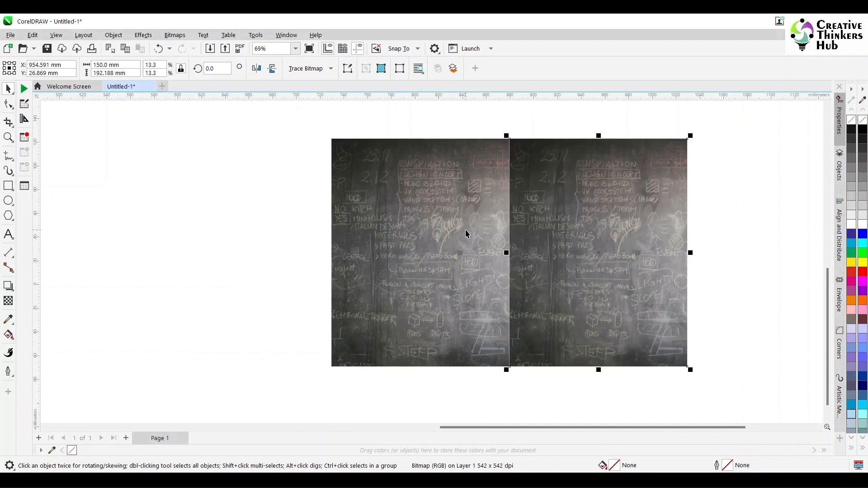
left_click(256, 68)
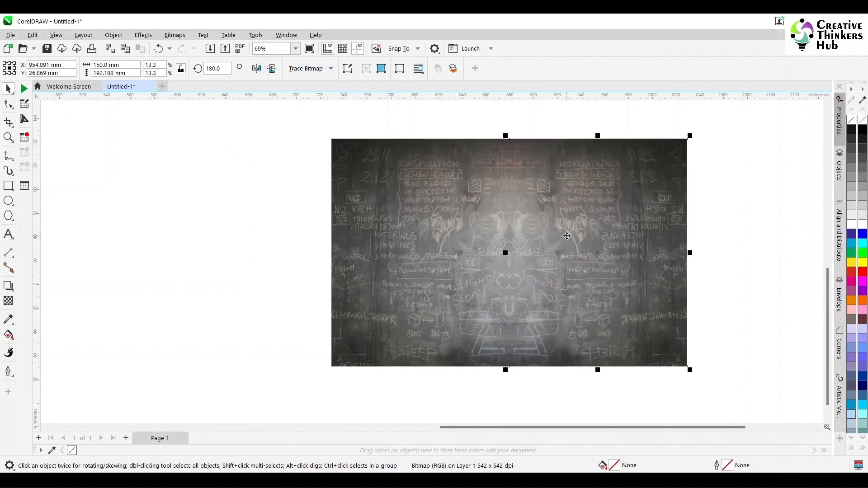
Step: Convert the two chalkboard halves into a single 300 dpi CMYK bitmap
key("ctrl+a")
left_click(144, 34)
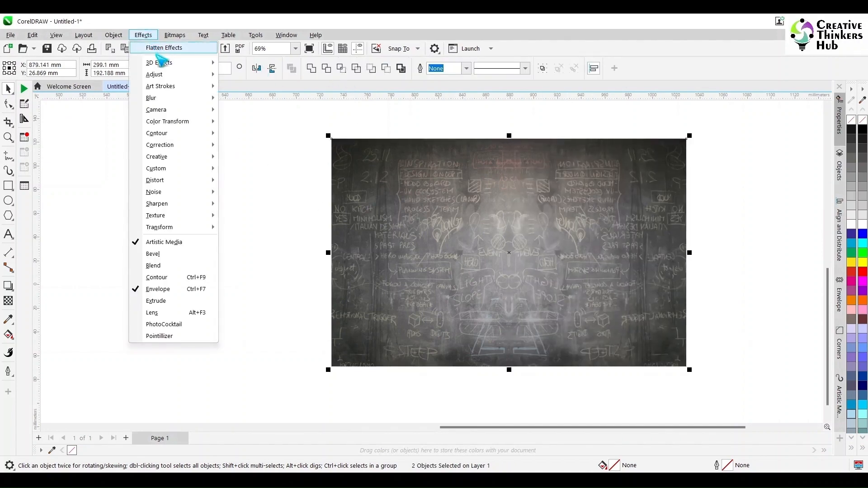
left_click(113, 34)
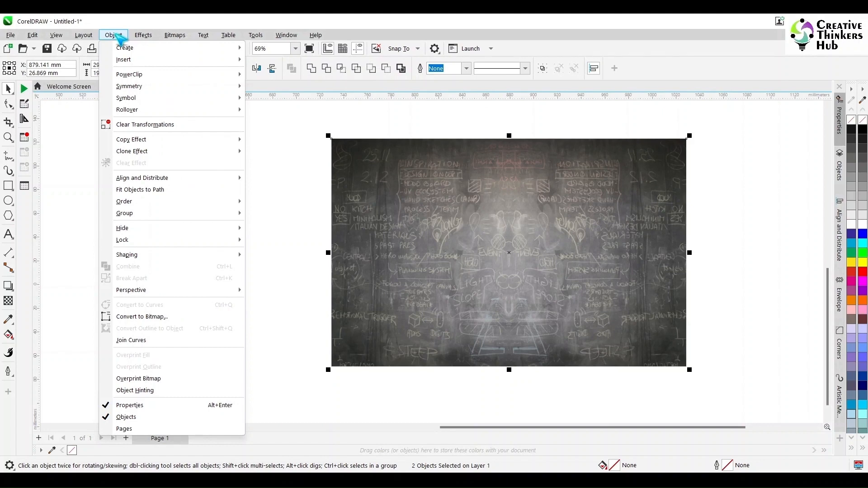
left_click(246, 48)
left_click(446, 307)
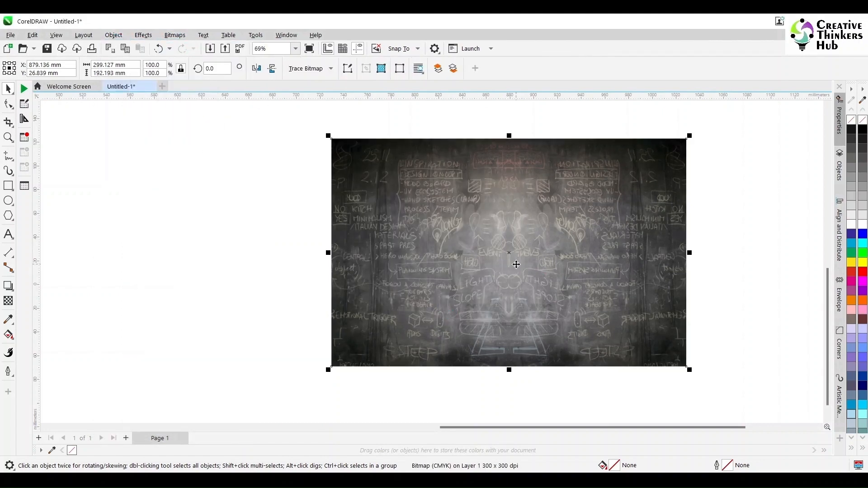
Step: Move the image of the girl writing in a notepad to the right, clear of the page and the book
scroll(516, 264, "down", 5)
left_click(541, 298)
left_click(419, 320)
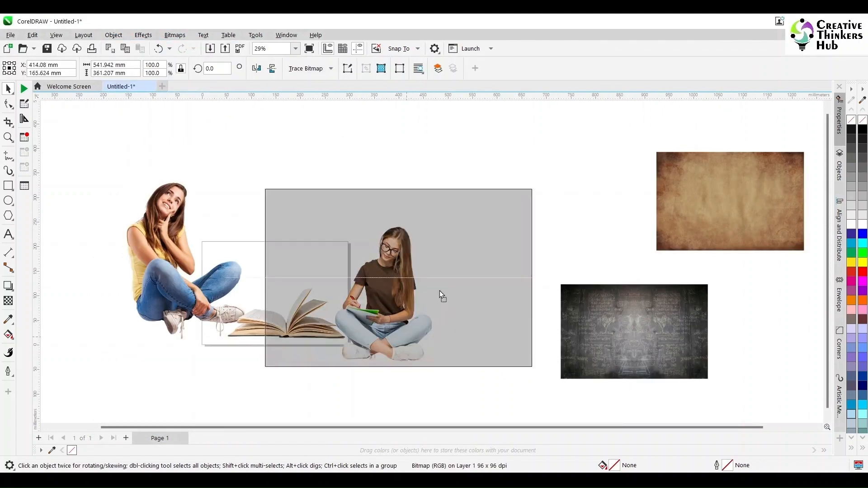
left_click_drag(440, 295, 463, 255)
left_click_drag(451, 221, 428, 286)
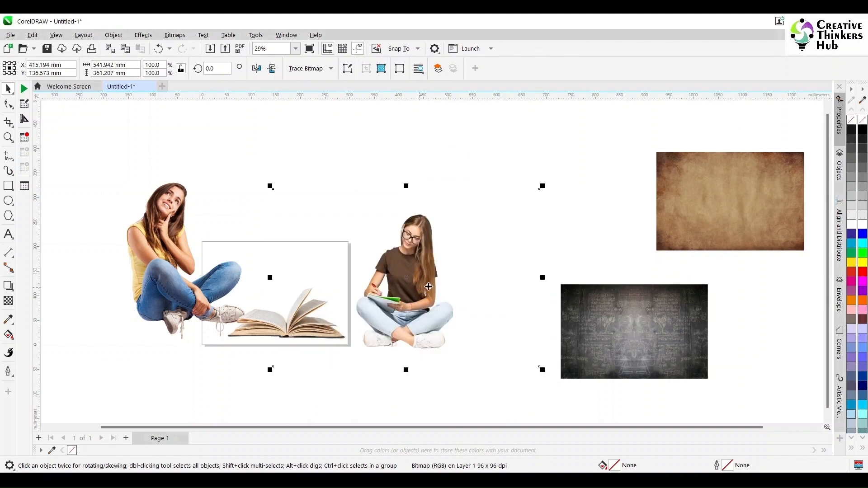
Step: Replace the open book with the thicker open book image, placed low on the page at 260 mm wide
left_click(304, 319)
key("Delete")
left_click(349, 362)
left_click_drag(760, 144, 353, 397)
left_click_drag(417, 400, 357, 375)
left_click_drag(316, 336, 305, 319)
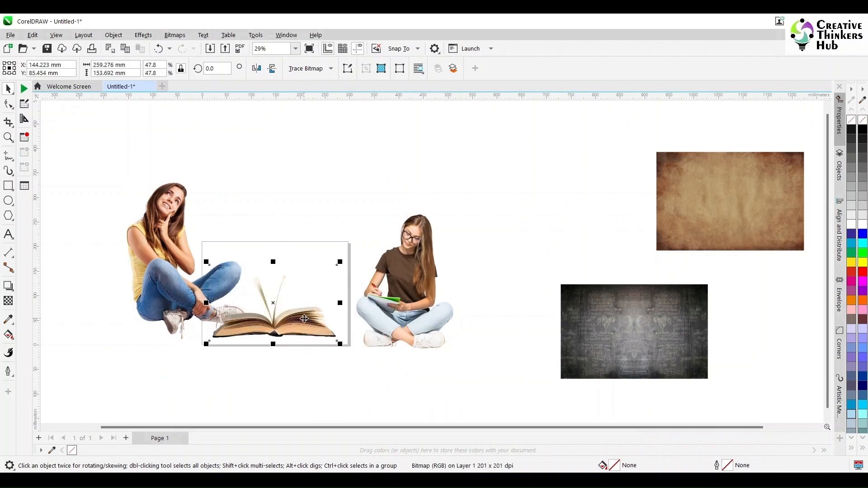
left_click(132, 68)
Step: Scale the girl in yellow down to about 178 mm wide and move her onto the left half of the book
left_click(246, 244)
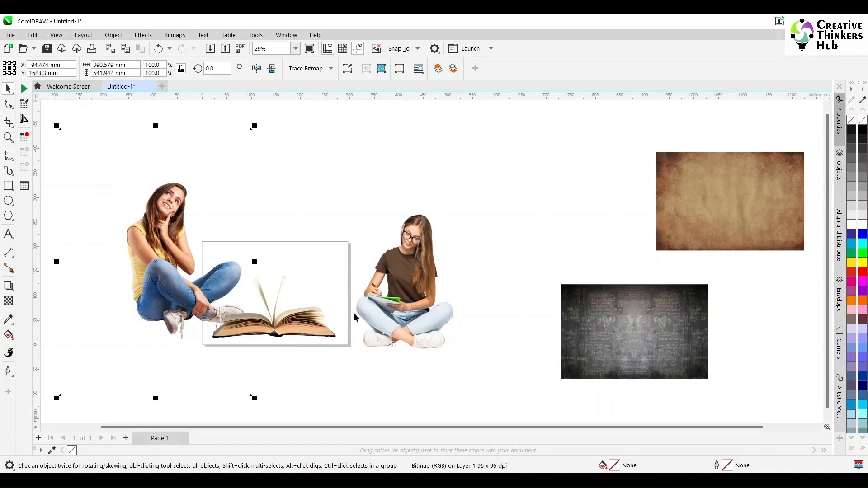
left_click_drag(254, 125, 202, 141)
left_click_drag(164, 262, 247, 289)
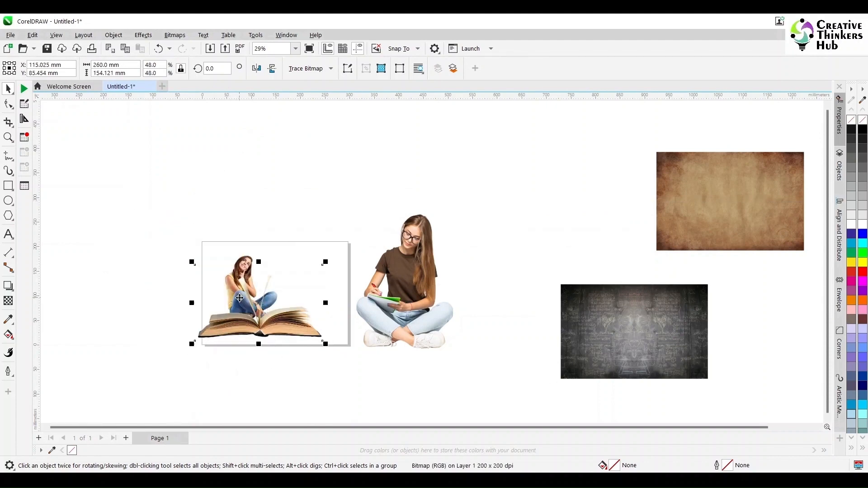
left_click(251, 337)
left_click(253, 339)
left_click(402, 293, "shift")
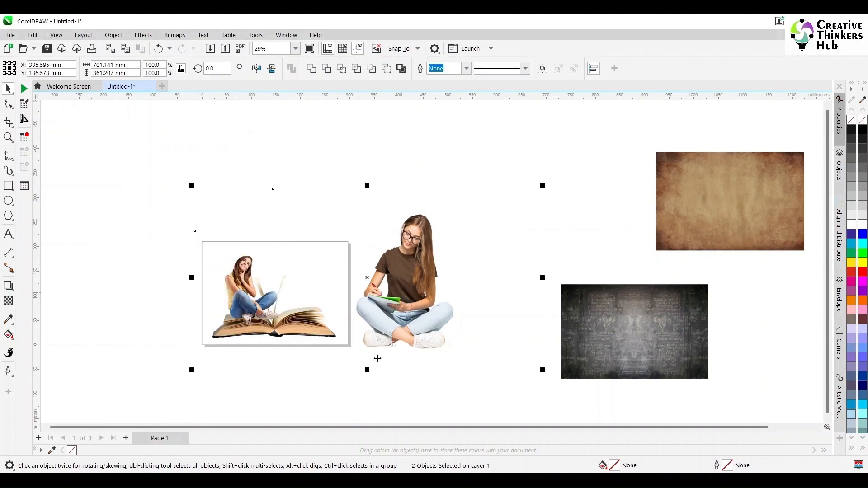
left_click(198, 306)
Step: Shrink the girl in yellow further to about 97 mm wide and seat her on the book's left page
scroll(199, 306, "up", 3)
left_click(246, 300)
scroll(245, 300, "down", 1)
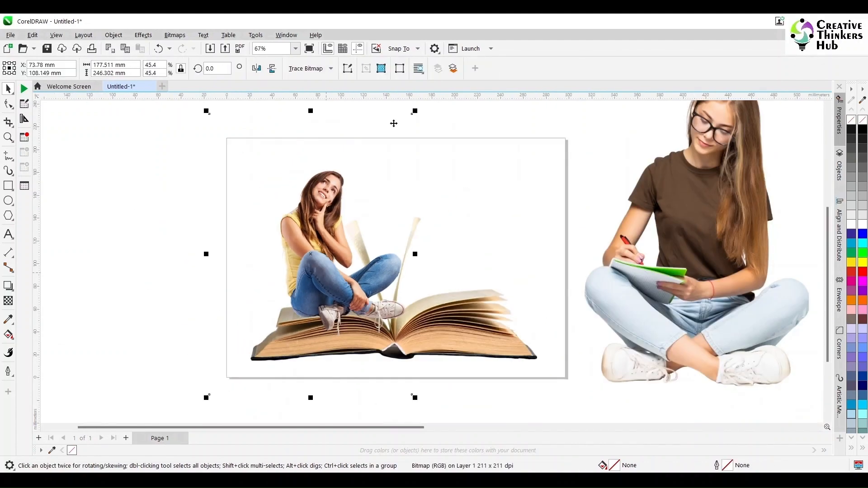
left_click_drag(415, 111, 391, 140)
left_click_drag(347, 279, 327, 293)
left_click_drag(372, 155, 360, 193)
left_click_drag(308, 282, 316, 294)
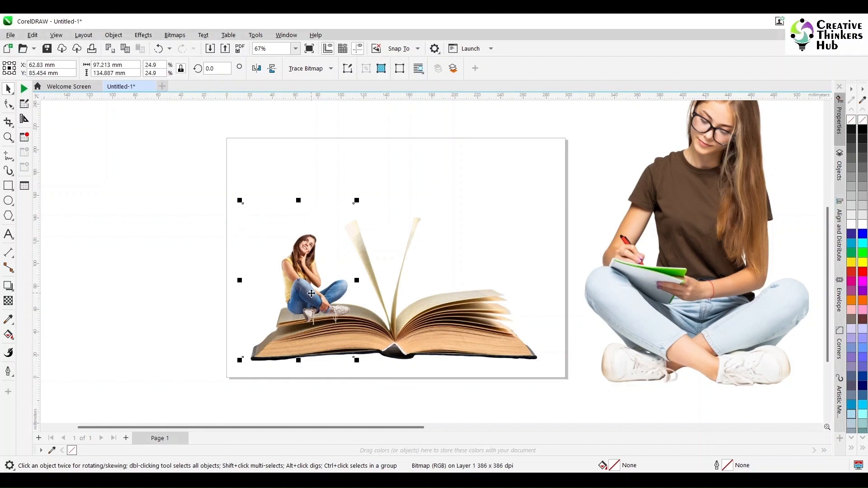
Step: Crop the image of the girl in yellow closely around her figure, to about 62 by 82 mm
left_click(8, 137)
left_click_drag(249, 225, 416, 358)
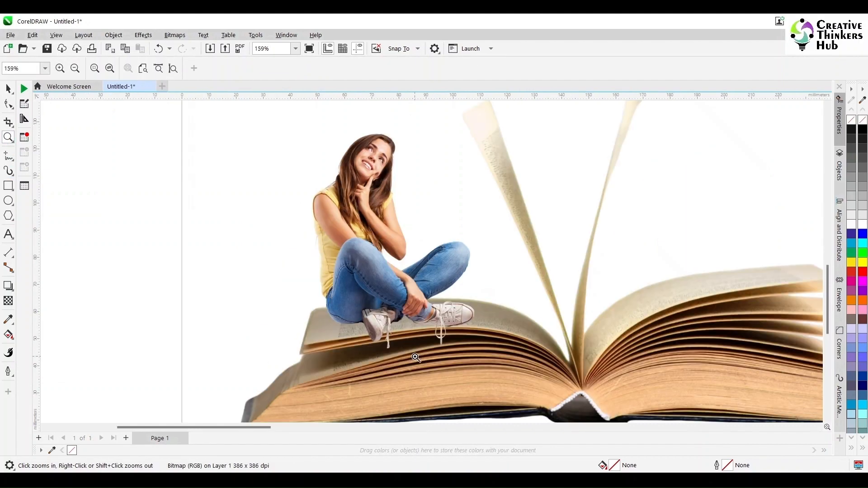
left_click(9, 122)
left_click_drag(212, 161, 417, 414)
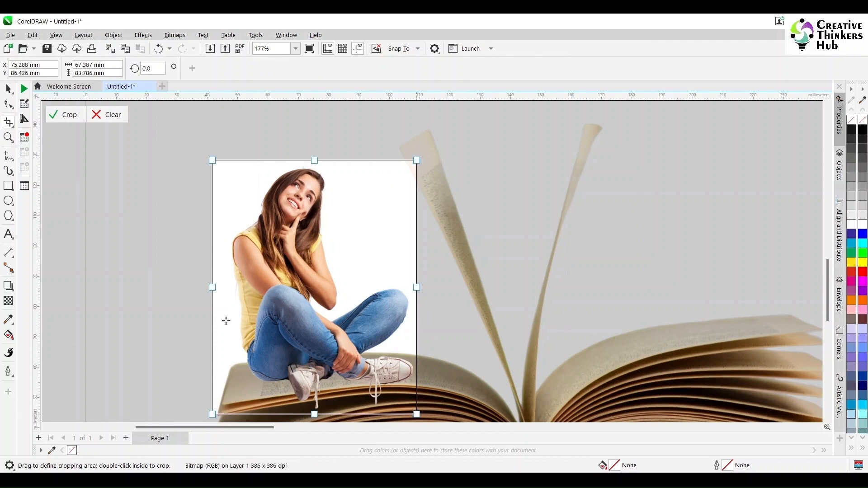
left_click_drag(212, 287, 229, 287)
left_click_drag(323, 160, 322, 164)
left_click(67, 116)
Step: Set the cropped image of the girl in yellow to 65 mm wide
key("F4")
key("space")
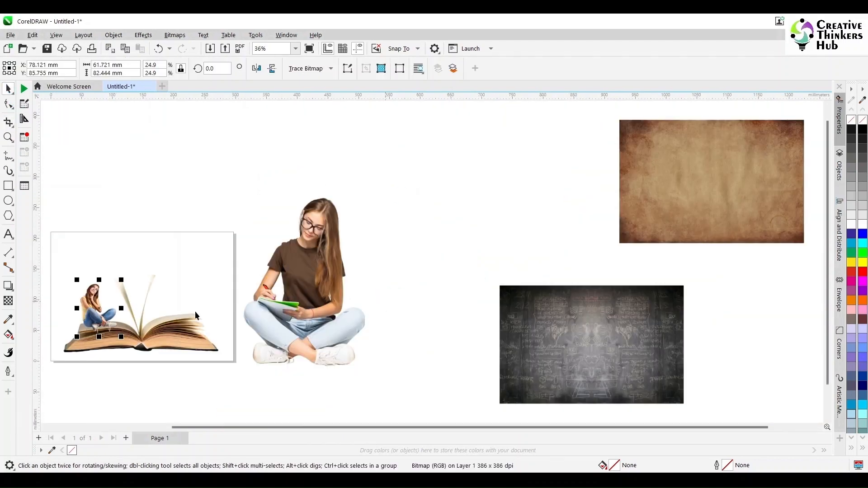
key("Return")
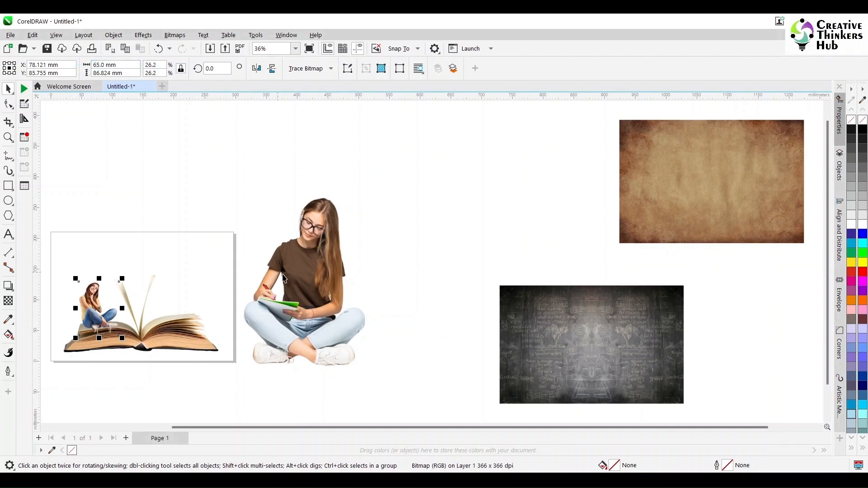
Step: Scale the image of the writing girl down to about 231 mm wide and move her onto the book's right page
left_click_drag(323, 301, 213, 300)
left_click_drag(364, 163, 333, 229)
left_click_drag(202, 302, 184, 311)
scroll(182, 317, "up", 5)
left_click_drag(348, 427, 289, 427)
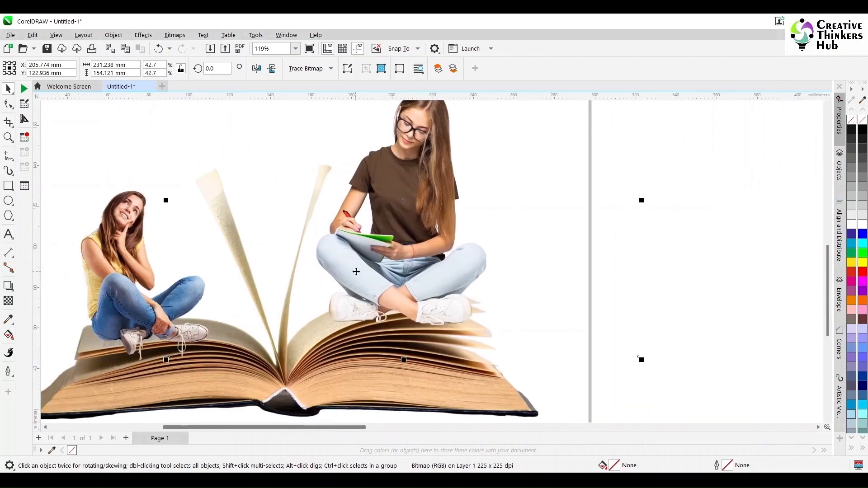
Step: Reduce the writing girl's image to about 166 mm wide and reseat her on top of the book's right page
scroll(355, 271, "down", 2)
left_click_drag(520, 140, 445, 191)
left_click_drag(339, 271, 379, 262)
scroll(422, 252, "up", 1)
scroll(422, 252, "up", 1)
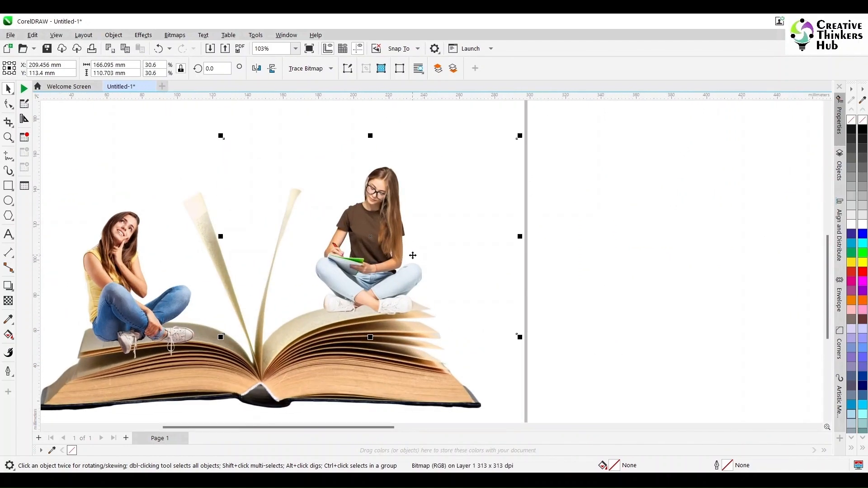
Step: Crop the writing girl's image closely around her figure and set the cropped image to 65 mm wide
left_click(8, 122)
left_click_drag(320, 165, 425, 318)
left_click_drag(373, 165, 373, 162)
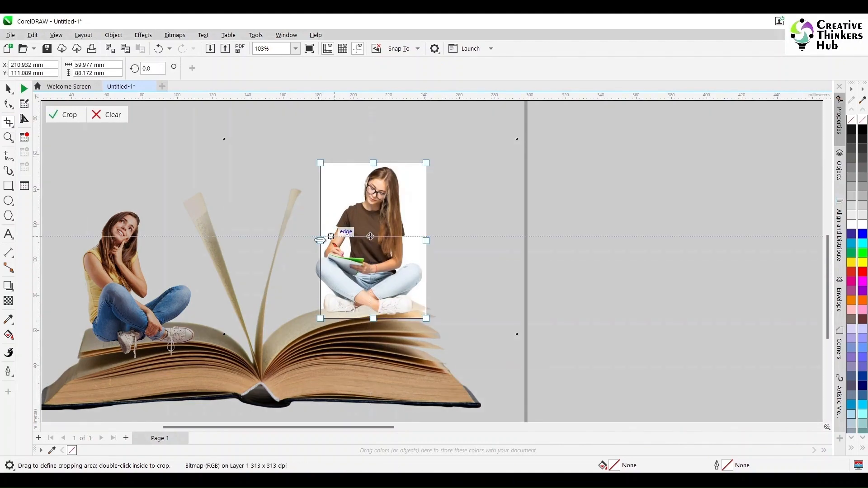
left_click_drag(323, 240, 312, 241)
left_click_drag(417, 241, 426, 240)
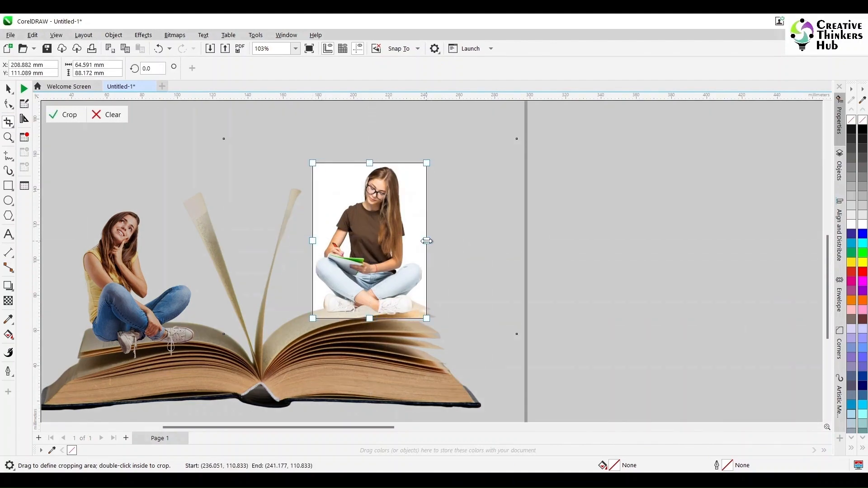
left_click(66, 114)
key("space")
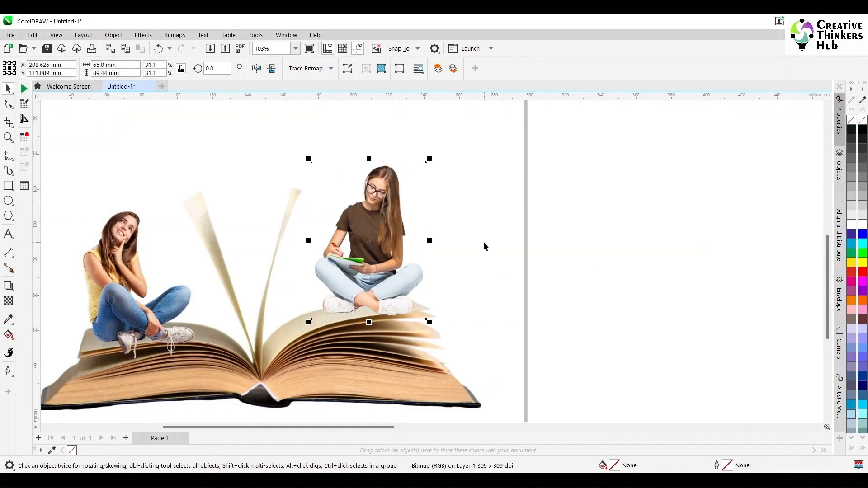
Step: Move the chalkboard background close beside the page and the parchment background just above the chalkboard
scroll(484, 243, "down", 3)
left_click_drag(625, 378, 361, 335)
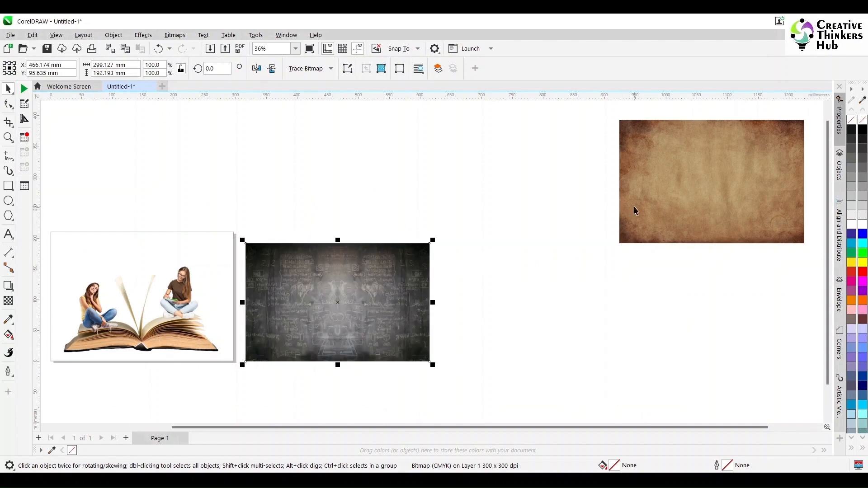
left_click_drag(652, 216, 288, 211)
key("Escape")
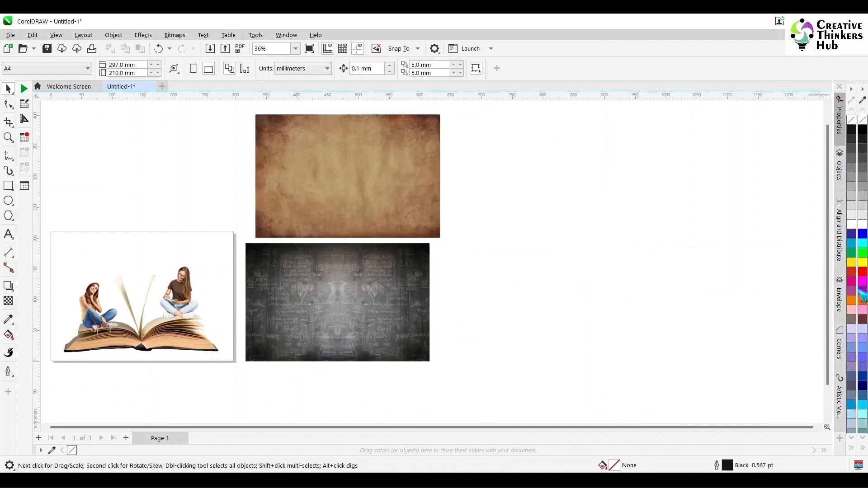
Step: Save the drawing over the existing file girl child education in the CTH cdr files folder
key("ctrl+s")
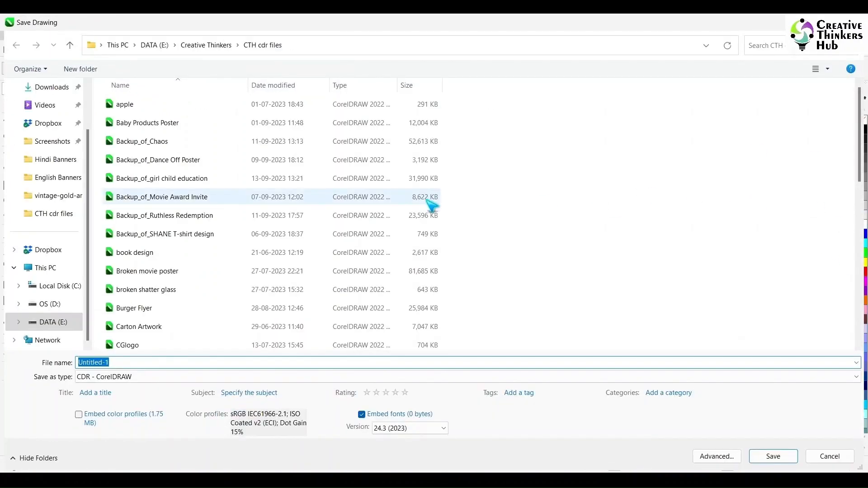
scroll(506, 187, "down", 4)
left_click(199, 267)
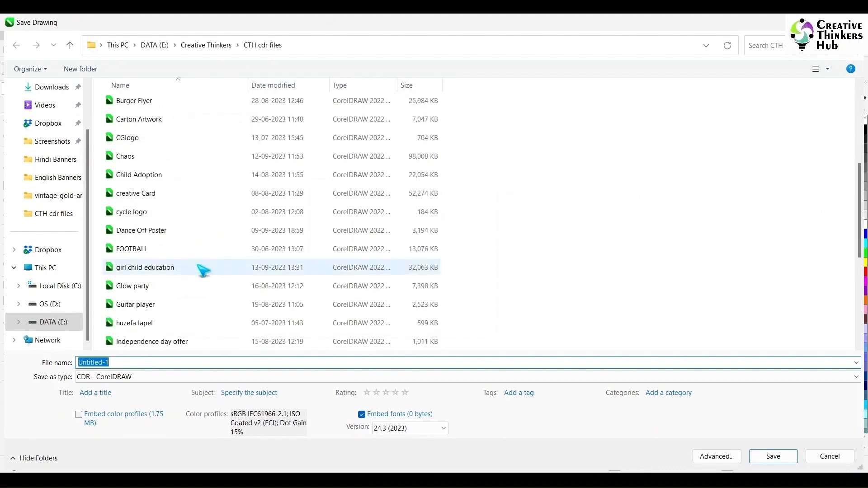
left_click(769, 456)
left_click(460, 251)
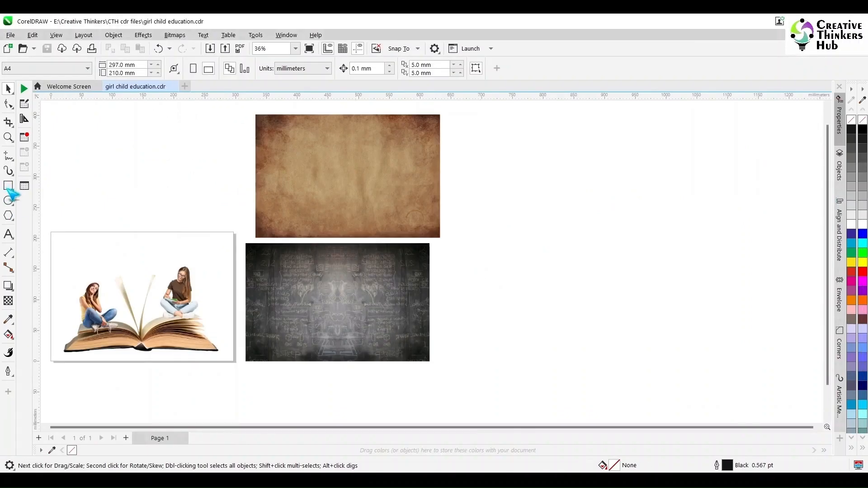
Step: Create a page-sized rectangle behind the artwork and PowerClip the chalkboard background inside it
double_click(8, 186)
key("space")
left_click(298, 294)
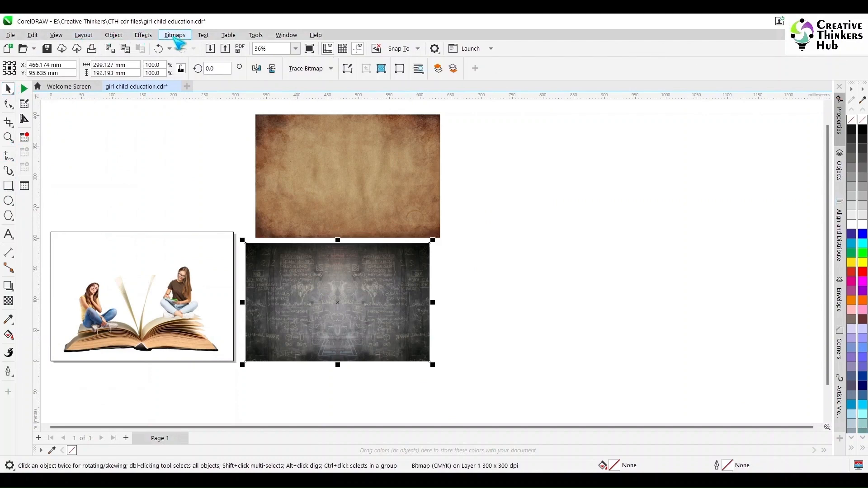
left_click(143, 35)
mouse_move(113, 35)
mouse_move(135, 76)
left_click(288, 75)
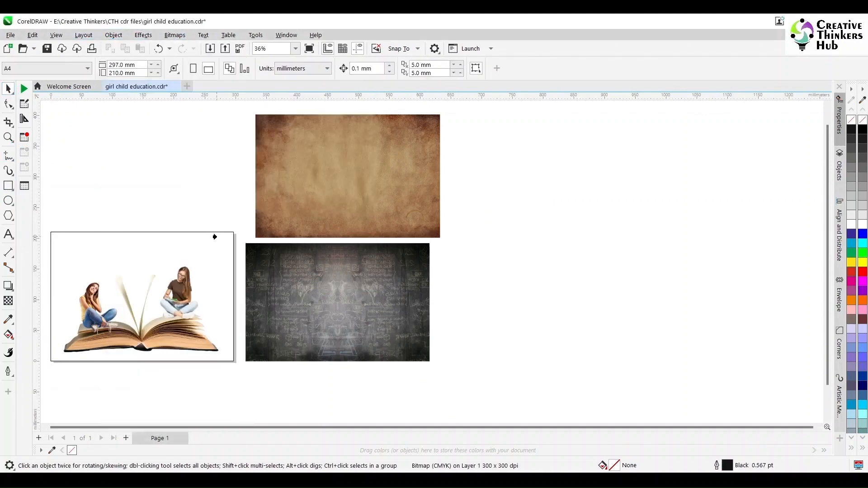
left_click(212, 236)
Step: PowerClip the parchment background inside the same page-sized frame
left_click(316, 192)
left_click(114, 35)
left_click(290, 76)
left_click(144, 294)
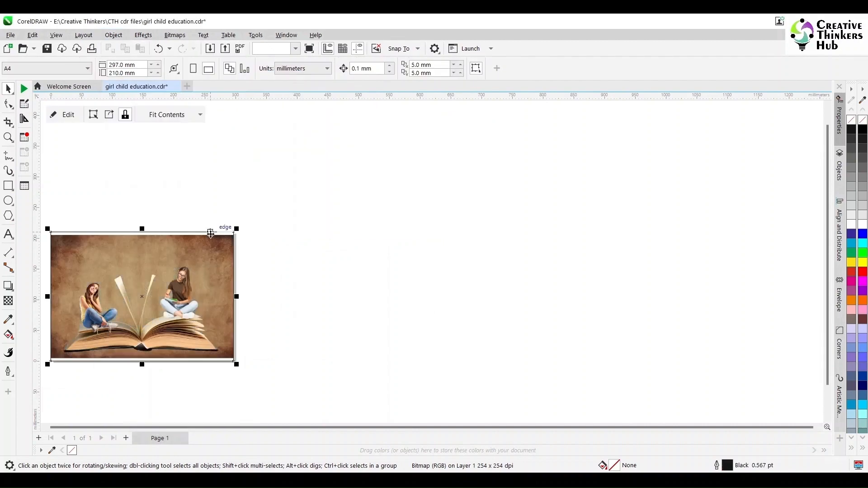
Step: Edit the PowerClip contents and enlarge both backgrounds proportionally from their centre until they extend past the frame on all sides
left_click(62, 113)
scroll(124, 395, "left", 3)
left_click(362, 357)
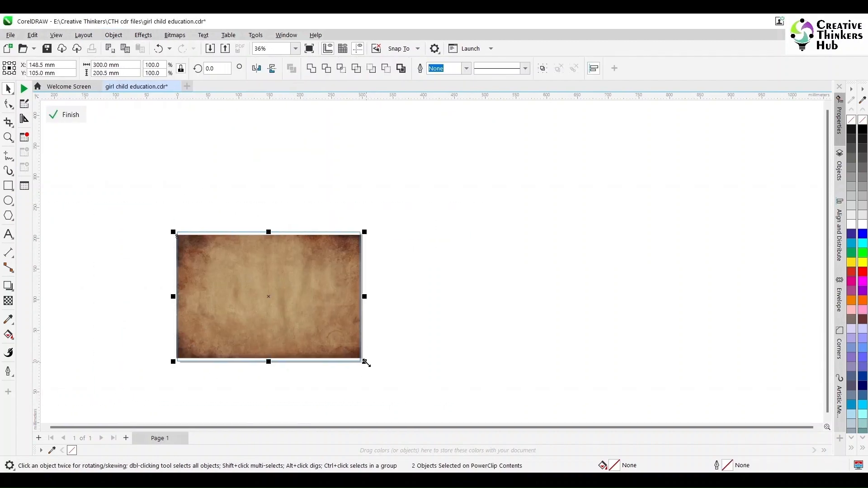
left_click_drag(365, 360, 373, 364)
key("Escape")
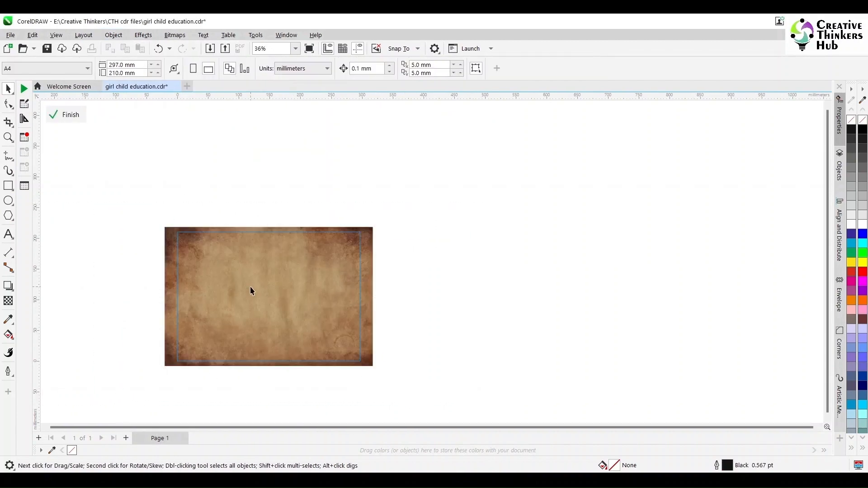
Step: Send the parchment one level back so the chalkboard lies on top of it inside the frame
key("shift+F4")
left_click(251, 288)
key("ctrl+Page_Down")
left_click(310, 242)
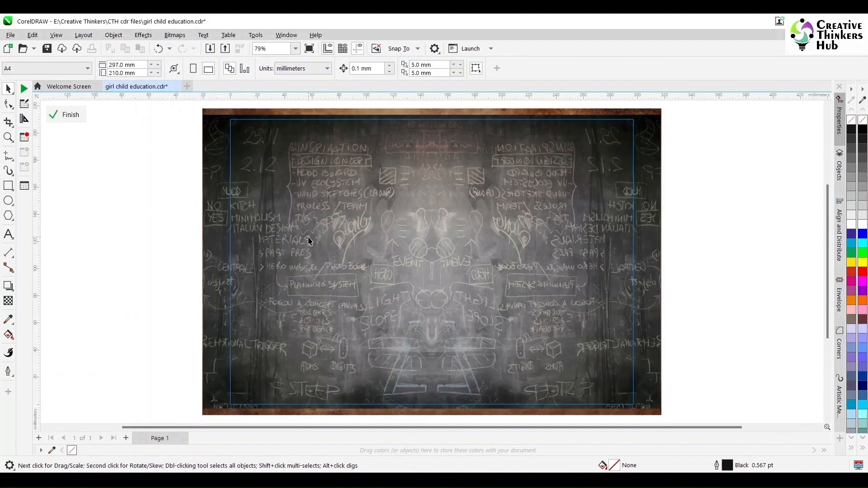
Step: Try the Add merge mode on the chalkboard, replace it with a darkening merge mode, and finish editing the PowerClip contents
left_click(9, 301)
left_click(150, 68)
left_click(135, 93)
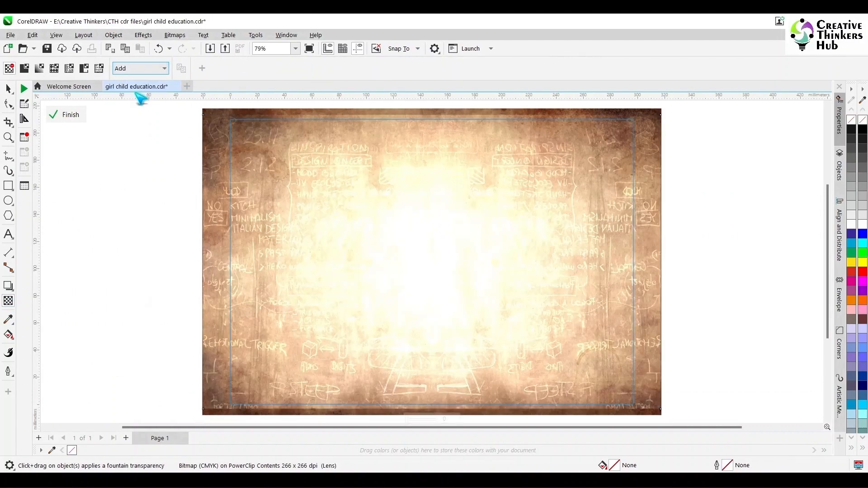
left_click(144, 68)
left_click(131, 102)
left_click(77, 112)
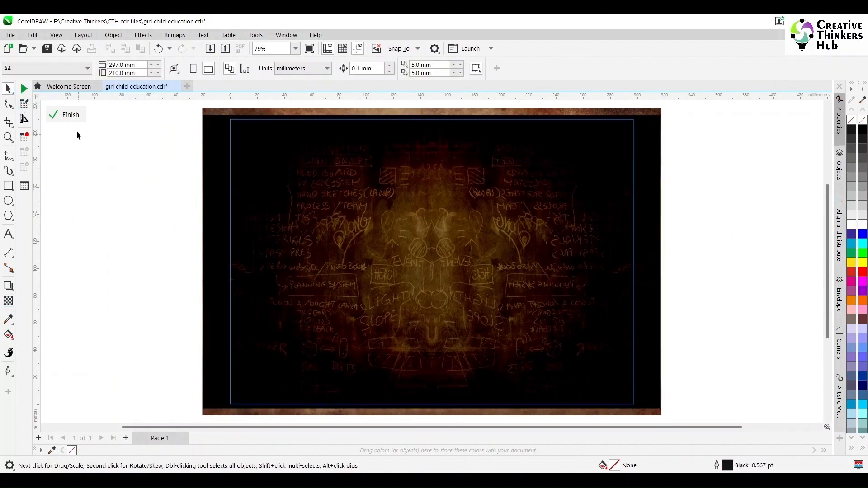
left_click(68, 115)
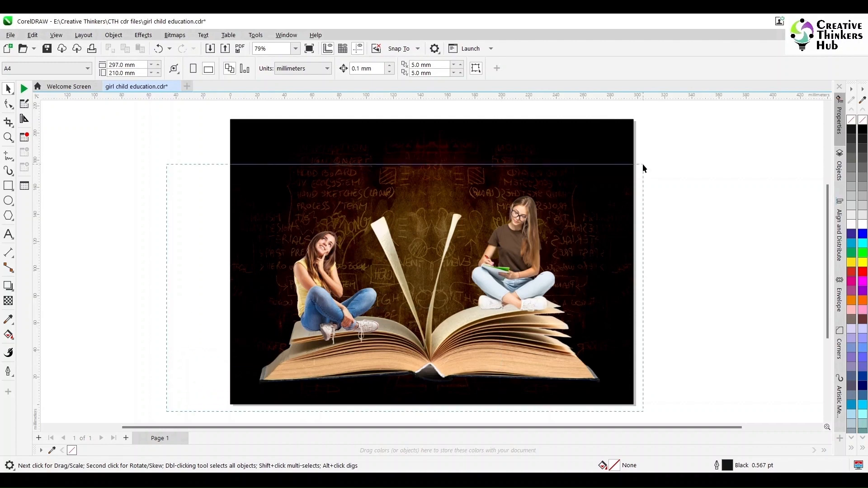
Step: Scale the book and both girls together down to about 229 by 136 mm and shift them slightly right on the page
left_click(252, 188)
left_click_drag(247, 182, 286, 204)
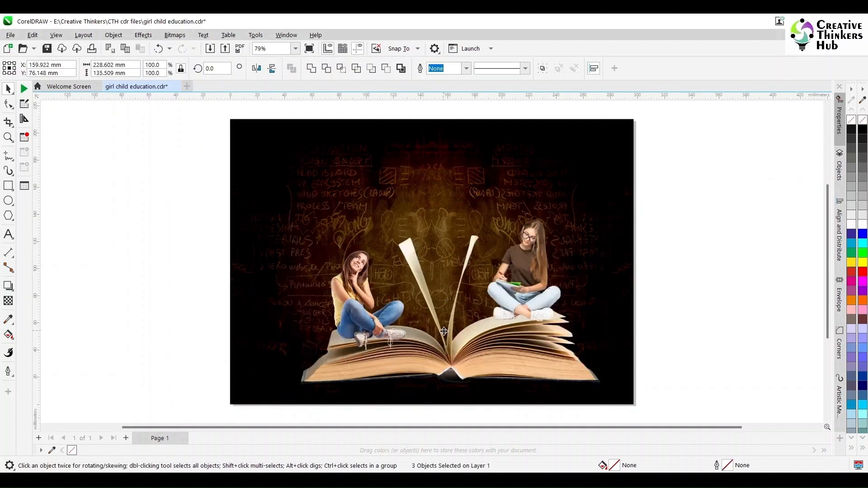
left_click_drag(444, 331, 456, 331)
left_click(695, 310)
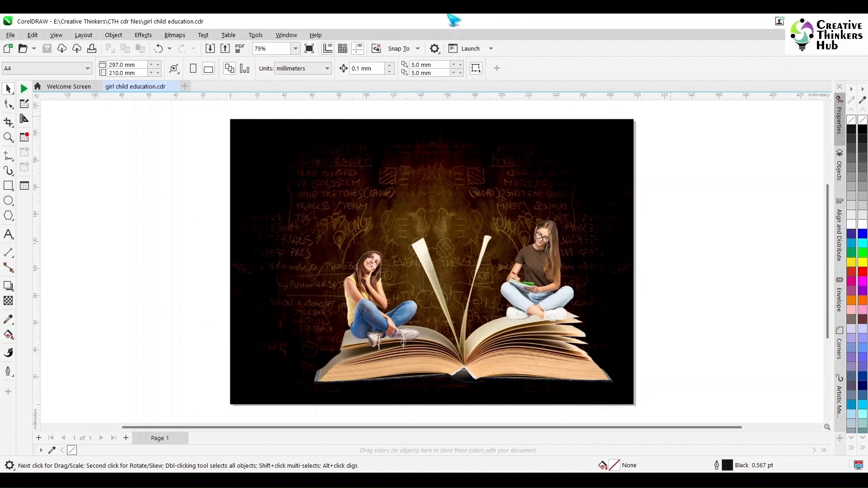
Step: Switch to File Explorer and import 3089 [Converted] from the vintage gold Arabic lanterns folder in Downloads, placing it beside the page
left_click(343, 480)
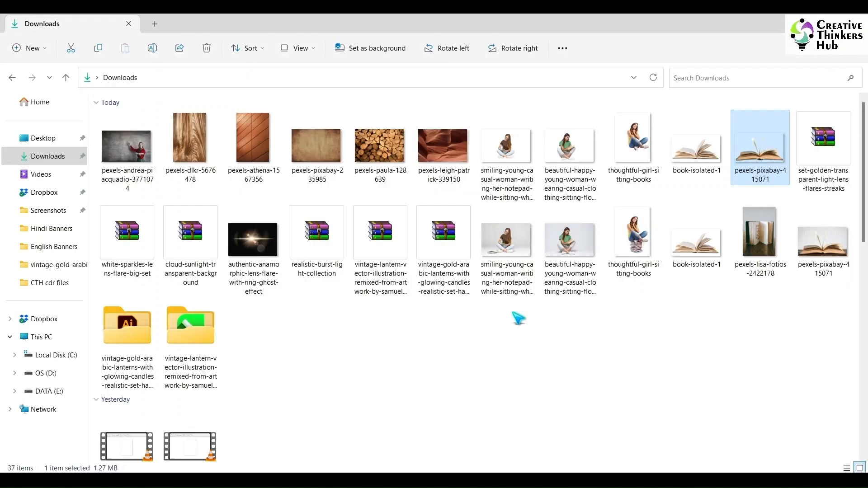
double_click(115, 342)
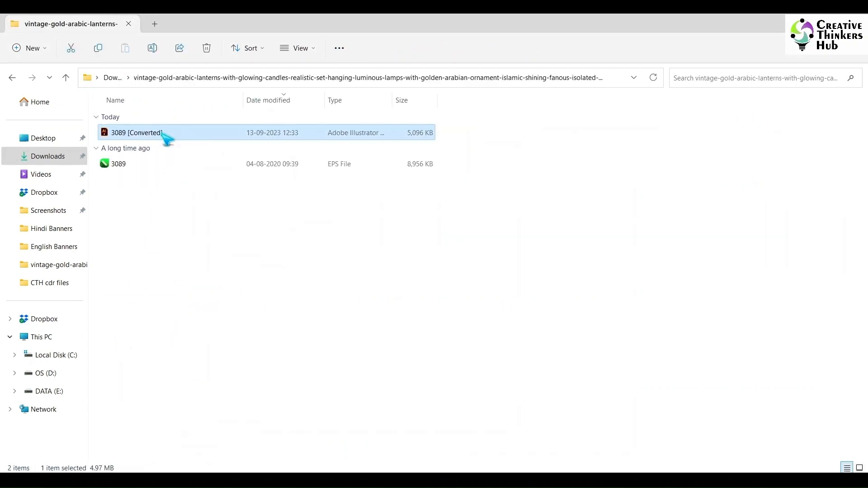
left_click_drag(167, 132, 715, 260)
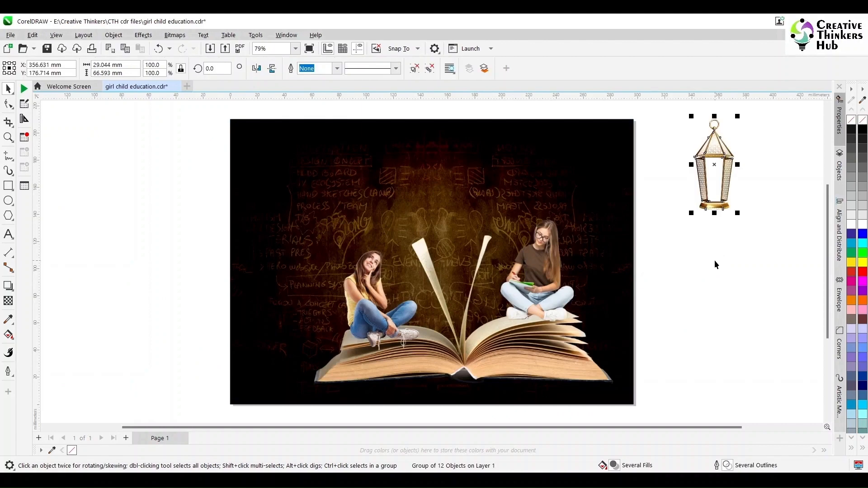
Step: Ungroup the lantern, pull the white front panel out of it and delete that panel
scroll(714, 260, "up", 2)
scroll(731, 251, "up", 4)
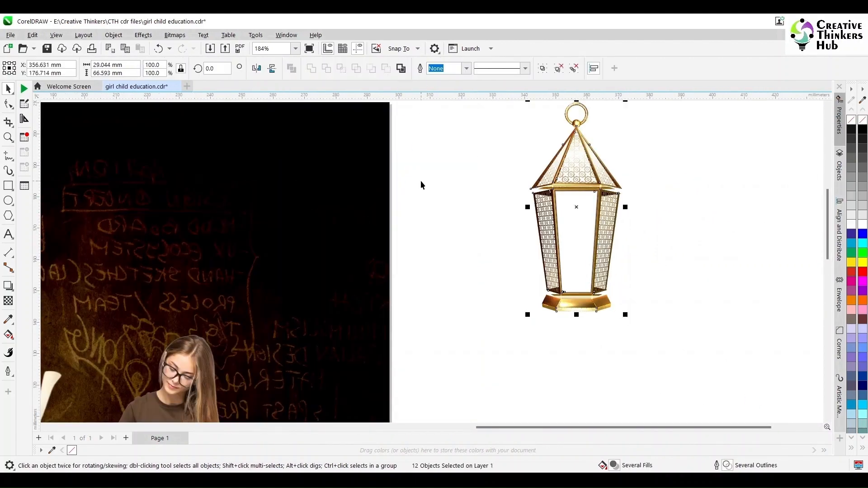
left_click(420, 181)
left_click_drag(576, 226, 715, 233)
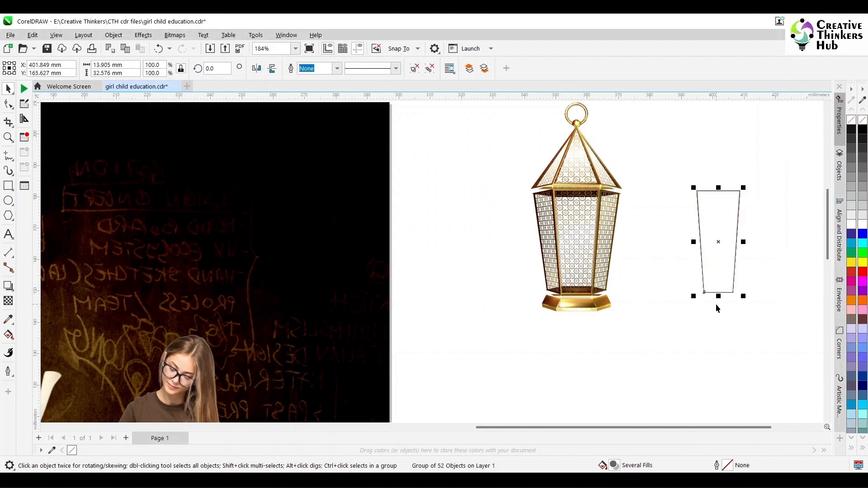
key("Delete")
Step: Select all the lantern's parts and move them together down and closer to the banner's right edge
scroll(653, 163, "down", 4)
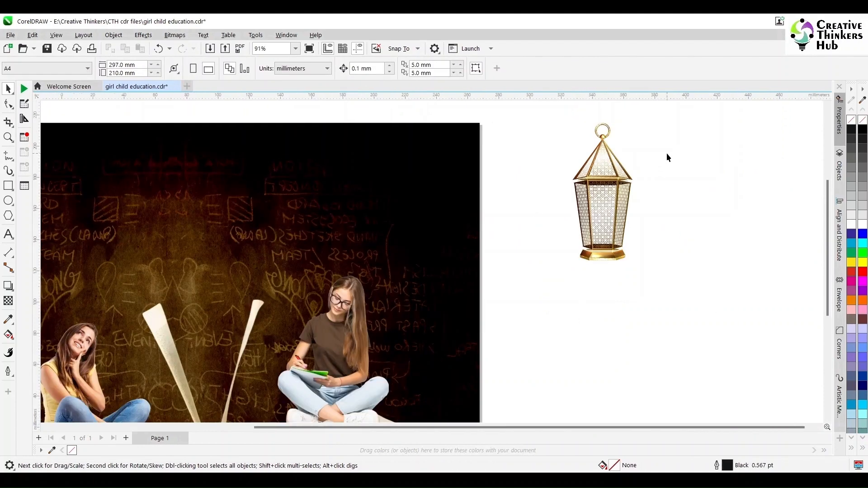
left_click_drag(682, 125, 603, 249)
left_click_drag(627, 179, 605, 217)
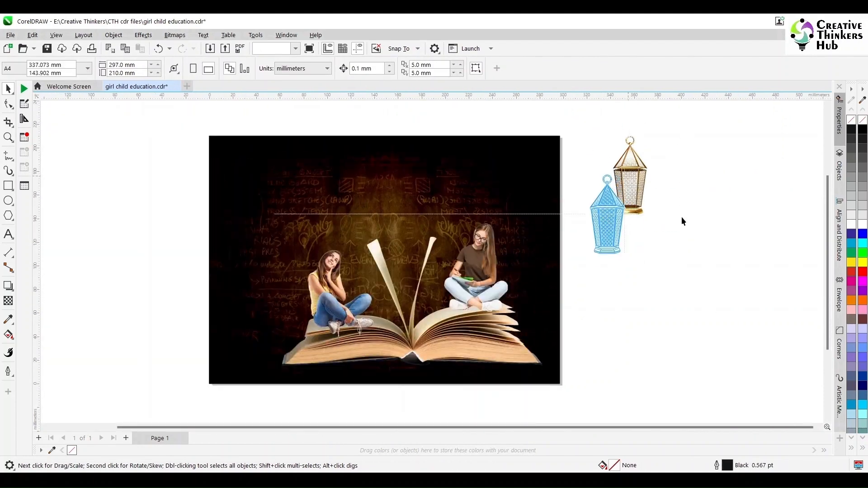
left_click(660, 154)
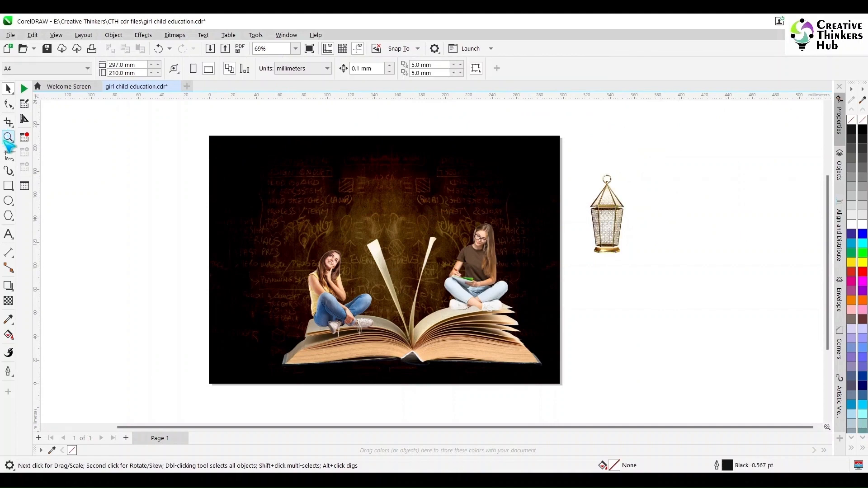
Step: Duplicate the gold ball at the base of the lantern's ring straight up onto the top of the ring
left_click(8, 138)
left_click_drag(576, 152, 654, 199)
left_click(8, 89)
left_click(371, 306)
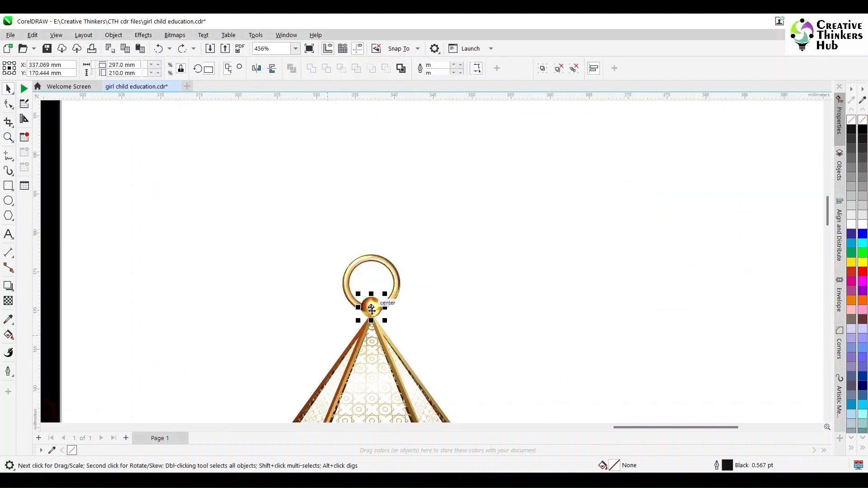
left_click_drag(371, 307, 371, 258)
key("ctrl+z")
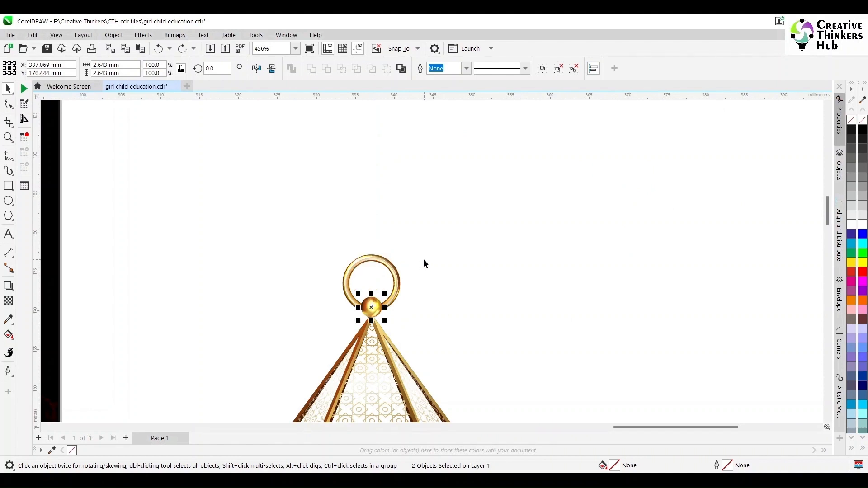
left_click_drag(371, 306, 371, 259)
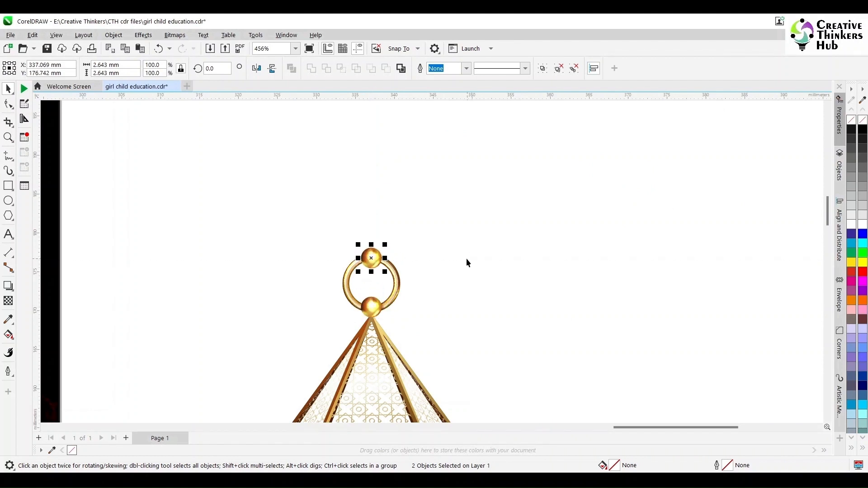
left_click(466, 259)
Step: Draw a thin upright rectangle above the lantern's ring and scale it proportionally to 0.8 mm wide by about 25 mm tall
scroll(515, 185, "down", 2)
scroll(516, 185, "down", 1)
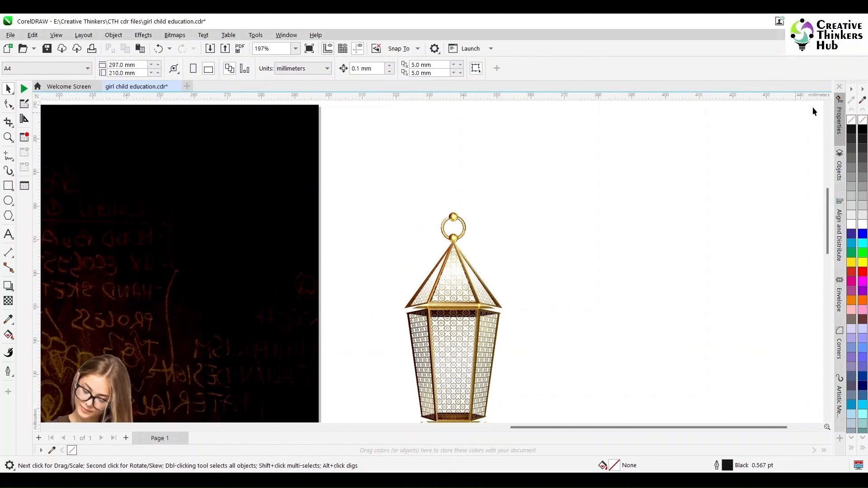
scroll(812, 106, "up", 2)
key("F6")
left_click_drag(439, 151, 448, 280)
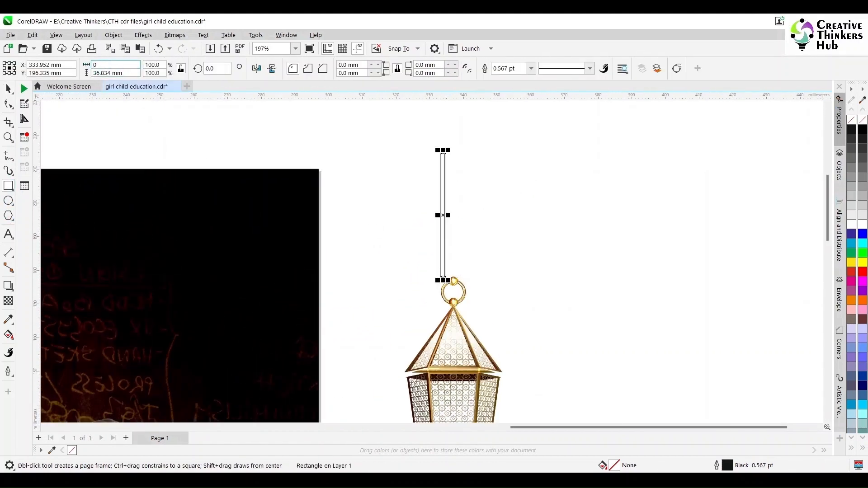
type("0.8")
key("Return")
scroll(506, 256, "down", 4)
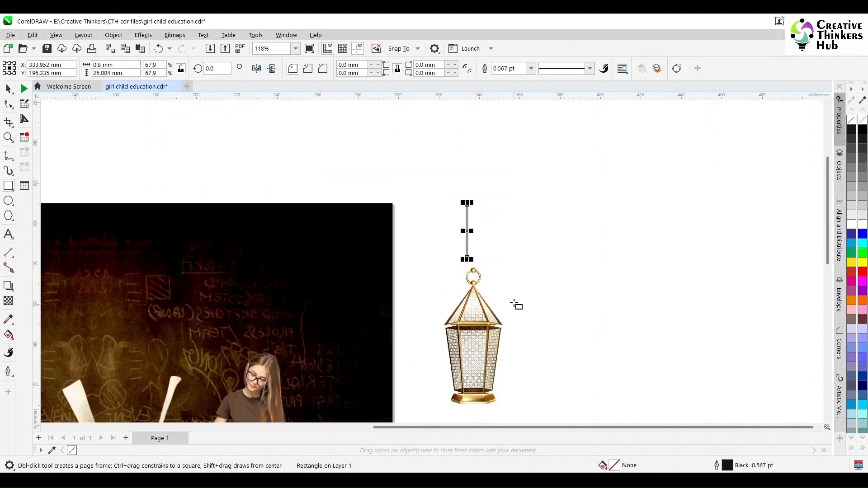
Step: Select all the lantern's parts and scale them down proportionally to a little over half their size, below the thin rectangle
left_click(8, 88)
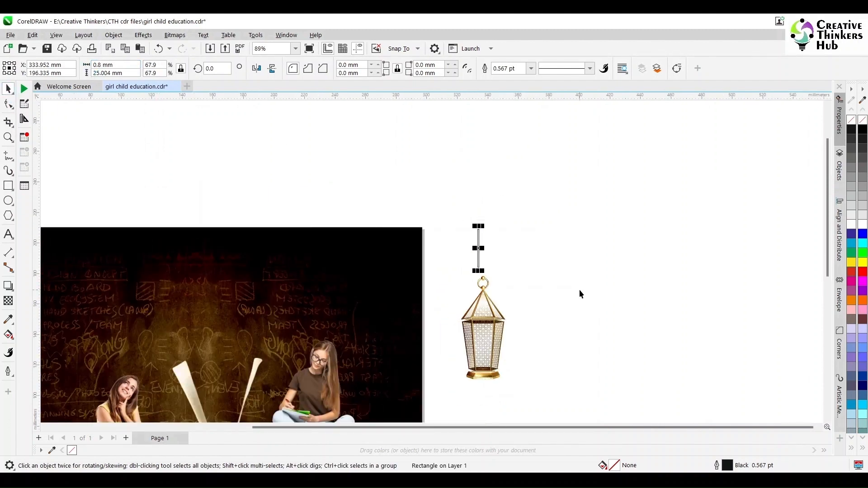
left_click_drag(569, 269, 445, 403)
left_click_drag(508, 382, 487, 337)
left_click(8, 138)
left_click_drag(449, 252, 534, 352)
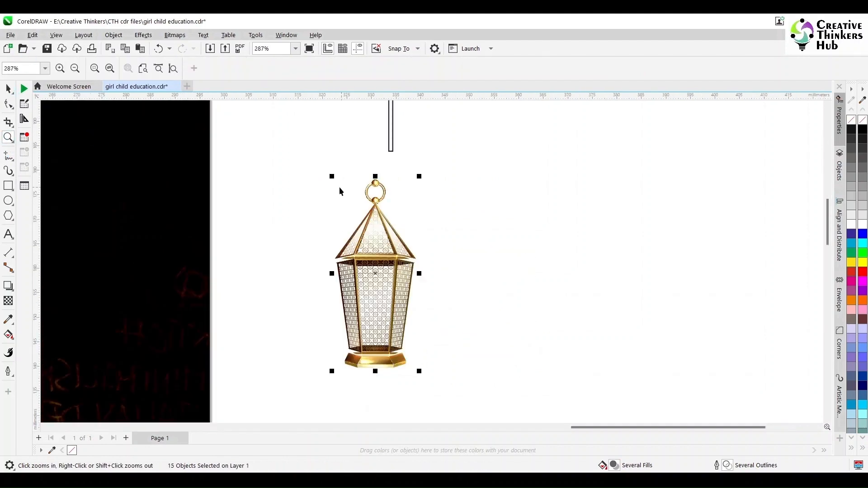
Step: Move the selected lantern parts up so the ring meets the thin rectangle's lower end, and group them
key("space")
left_click_drag(375, 183, 391, 140)
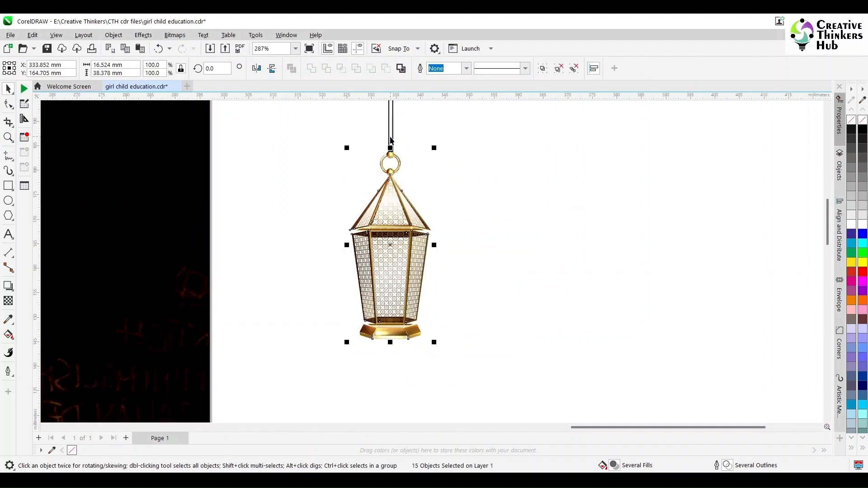
key("F4")
left_click_drag(636, 224, 702, 135)
key("ctrl+g")
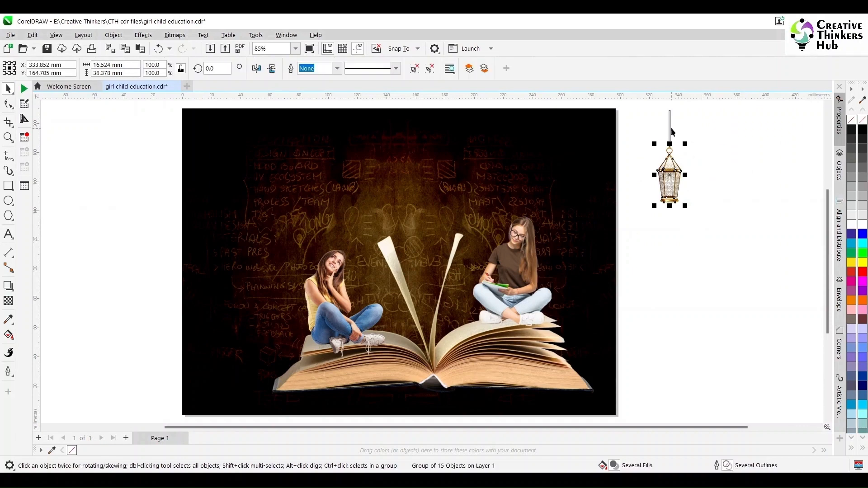
Step: Scale the lantern group up proportionally to about 19.8 mm wide and centre it under the thin rectangle
left_click(671, 130, "shift")
left_click(717, 170)
left_click(672, 183)
left_click_drag(684, 206, 699, 217)
left_click(669, 132, "shift")
left_click(707, 140)
Step: Stretch the thin rectangle's lower end down into the ring's upper gold ball, making it about 25.5 mm tall
key("z")
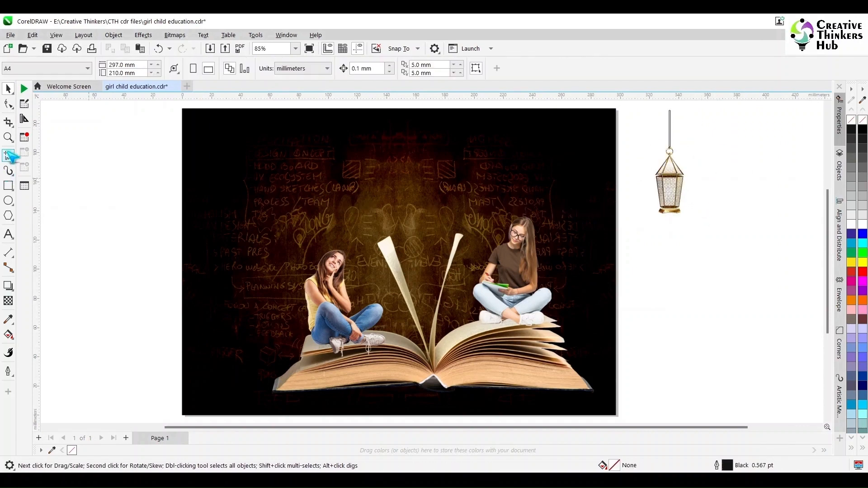
left_click_drag(696, 170, 642, 104)
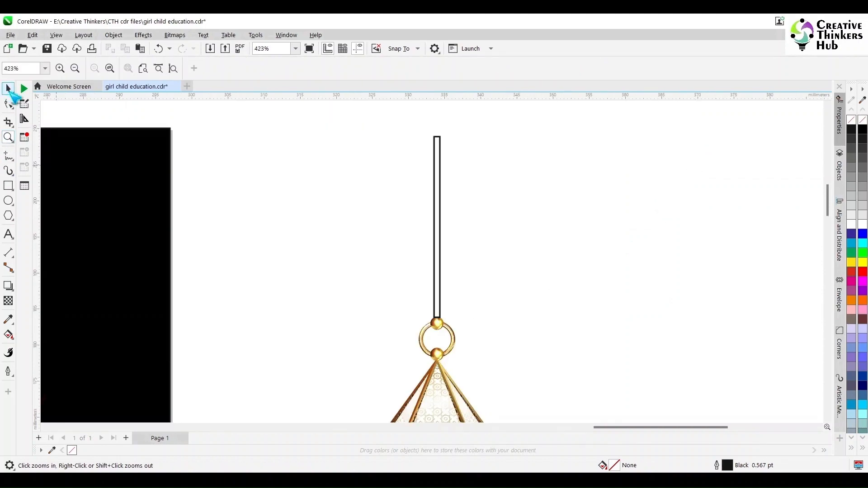
left_click(9, 89)
left_click(436, 311)
left_click_drag(436, 316, 438, 324)
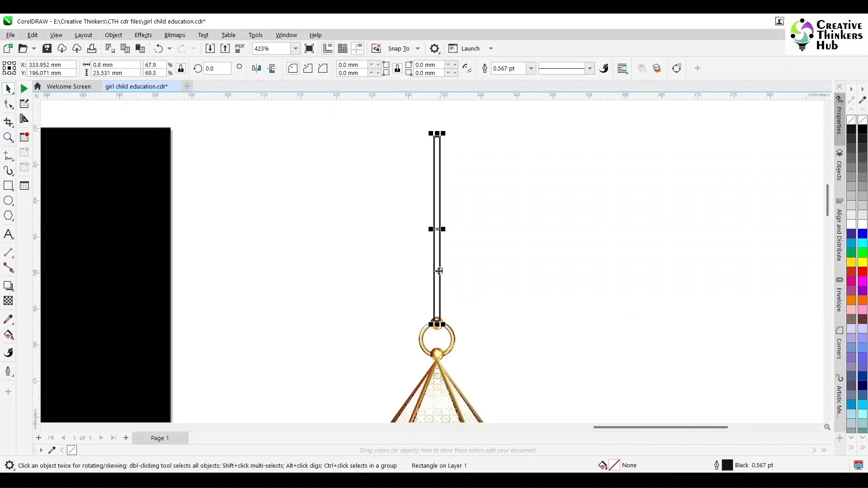
Step: Fill the thin rectangle with the brown #905728 sampled from the edge of the lantern's ring
scroll(488, 348, "up", 3)
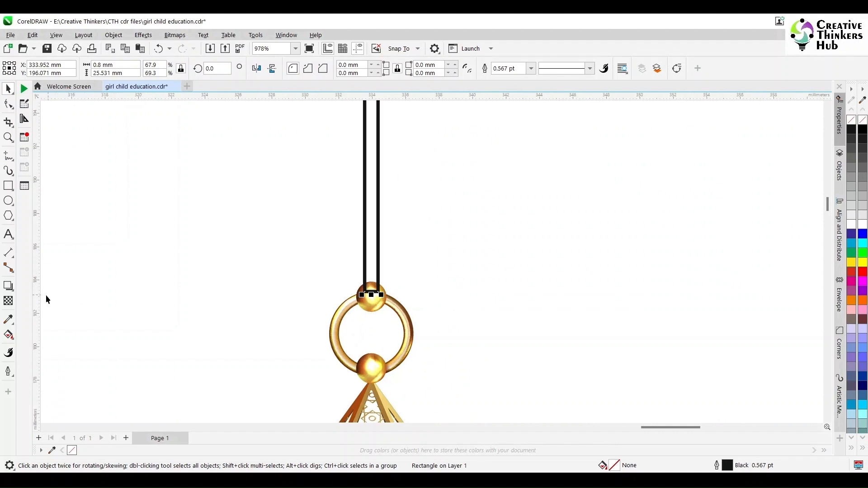
left_click(8, 320)
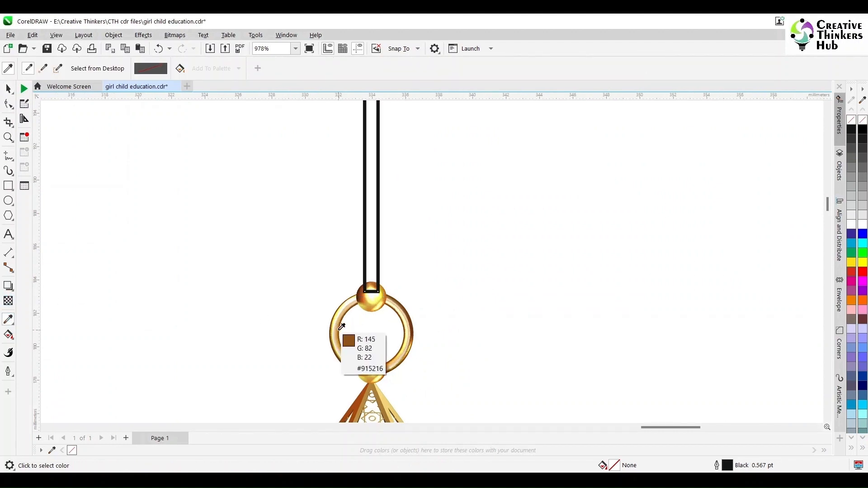
left_click(341, 327)
left_click(367, 256)
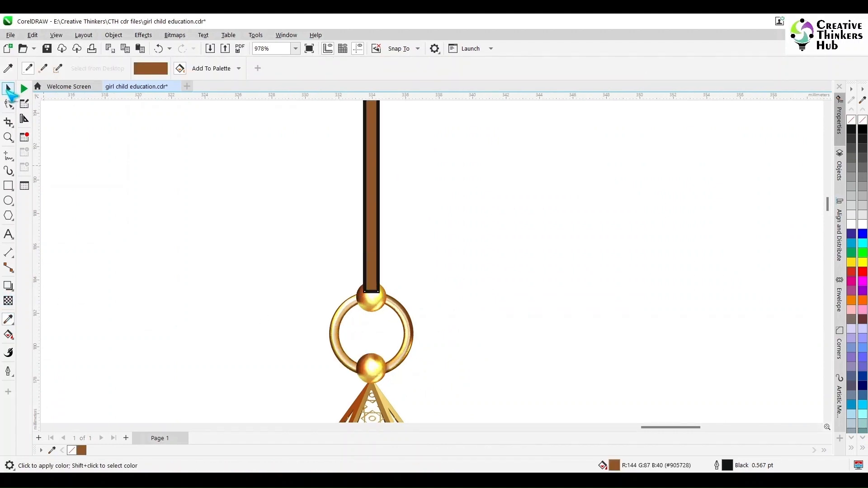
Step: Give the thin rectangle a linear fountain fill and replace its white end colour with a dark brown sampled from the ring
left_click(8, 89)
left_click(9, 335)
left_click(40, 68)
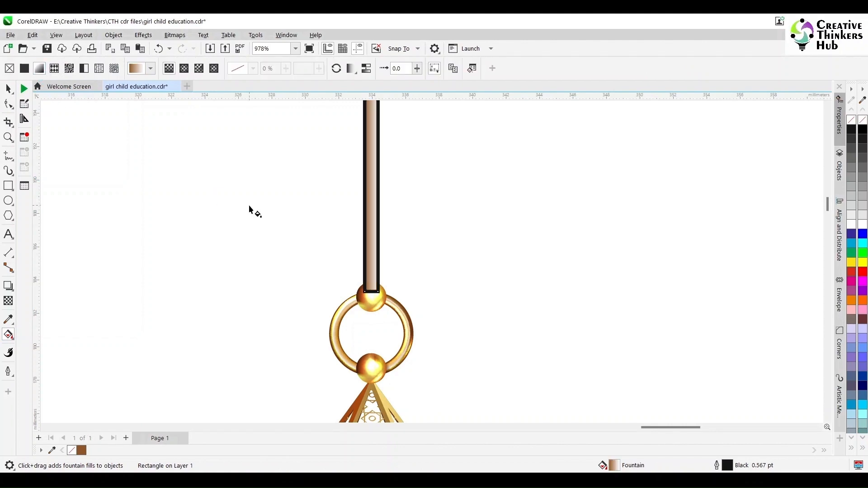
double_click(615, 465)
left_click_drag(403, 90, 615, 91)
left_click(619, 286)
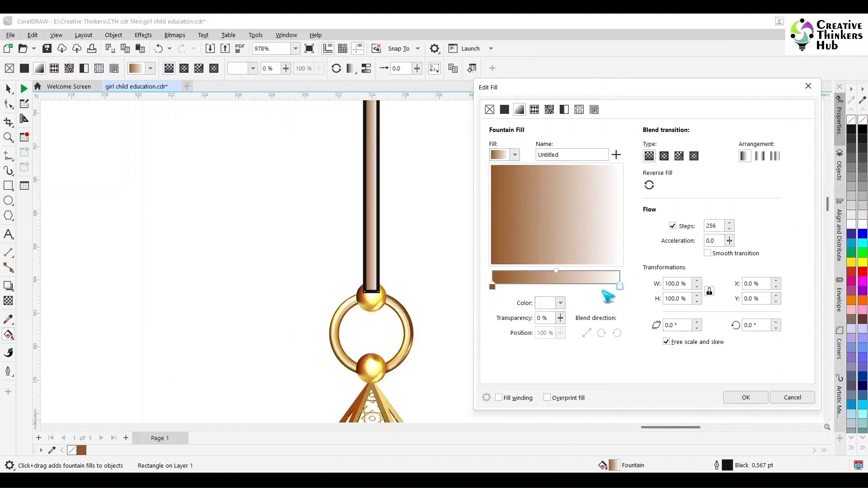
left_click(561, 303)
left_click(645, 281)
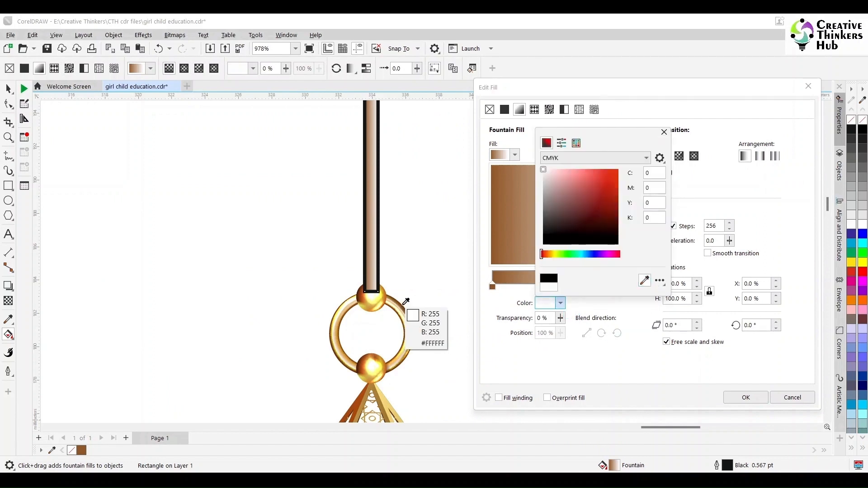
left_click(406, 302)
left_click(664, 132)
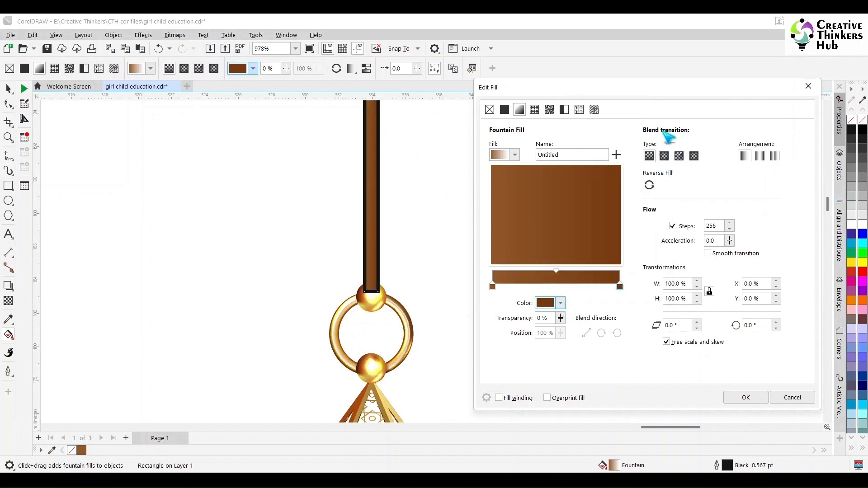
Step: Add a gradient node at 49% and colour it pale cream sampled from the ring
double_click(556, 286)
left_click(561, 303)
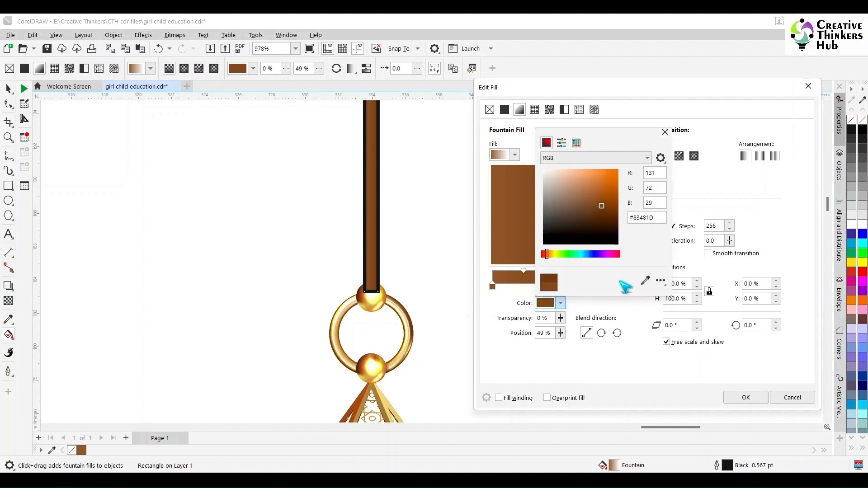
left_click(644, 281)
left_click(351, 311)
left_click(664, 132)
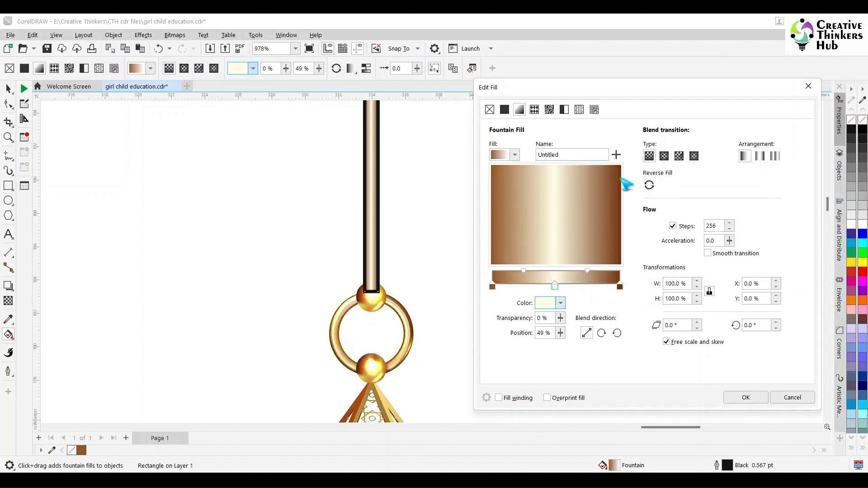
Step: Add a gradient node at 75% and colour it light tan sampled from the ring
double_click(588, 287)
left_click(560, 303)
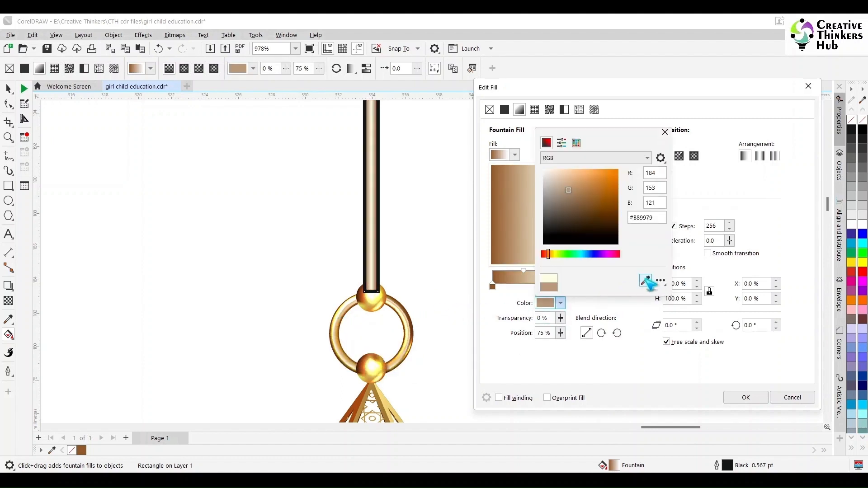
left_click(645, 280)
left_click(352, 314)
left_click(665, 132)
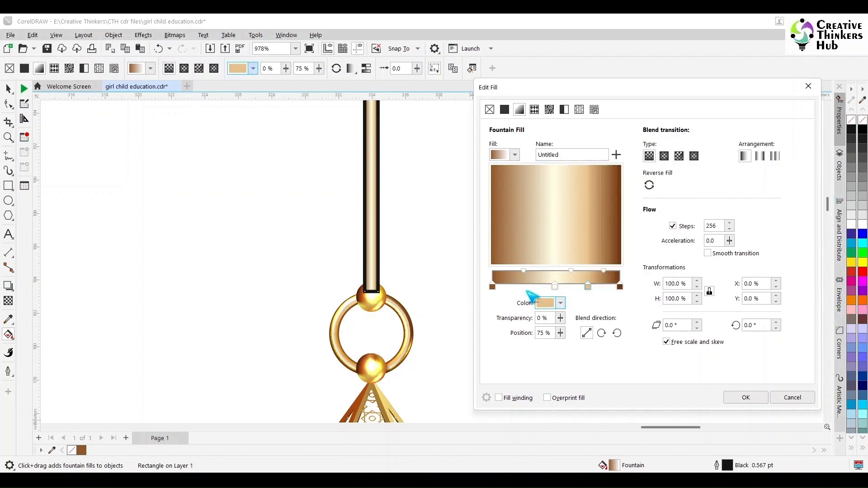
Step: Add a gradient node at 24% coloured olive gold sampled from the lantern, and apply the fountain fill
double_click(523, 285)
left_click(560, 303)
left_click(645, 281)
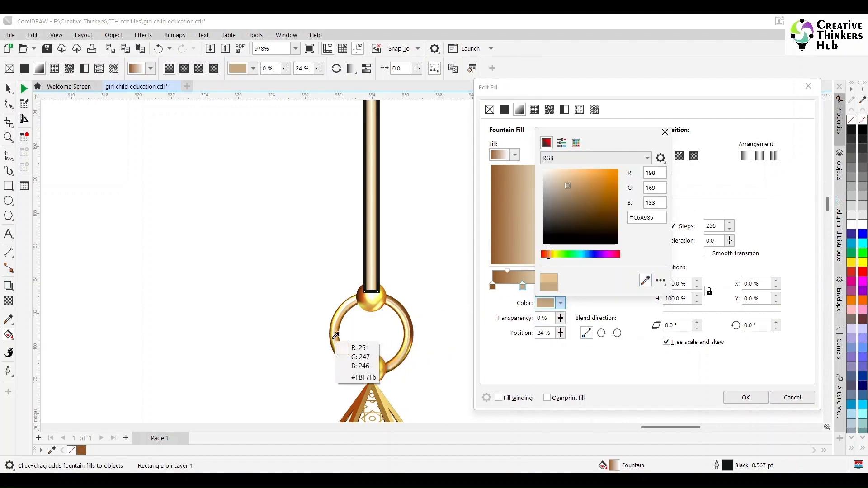
left_click(358, 343)
left_click(664, 132)
left_click(741, 398)
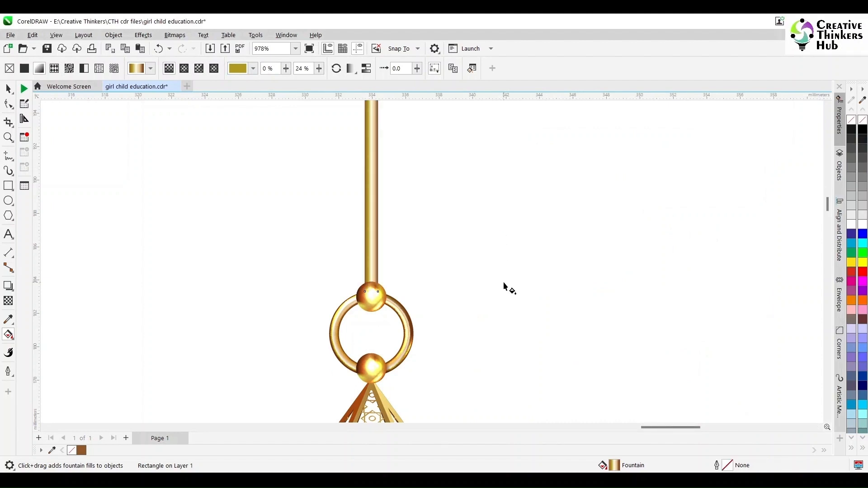
Step: Group the lantern with its rod and align the group to the banner's horizontal centre and upper edge
key("F4")
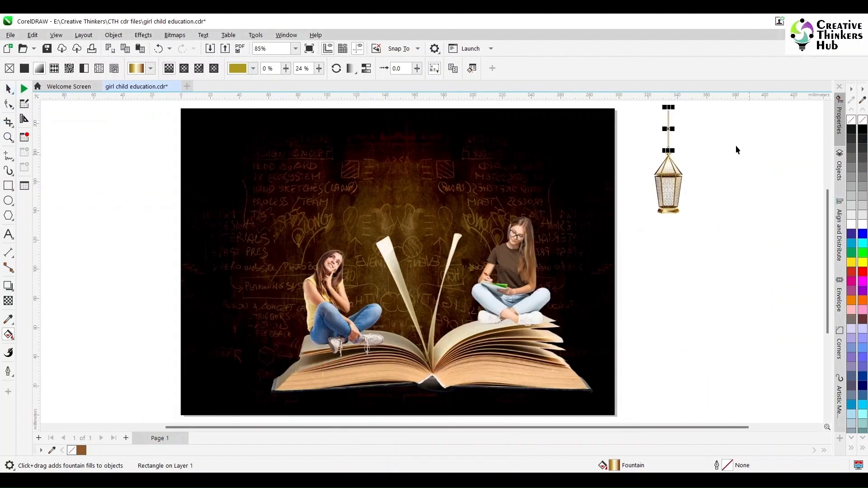
key("space")
left_click_drag(721, 241, 632, 107)
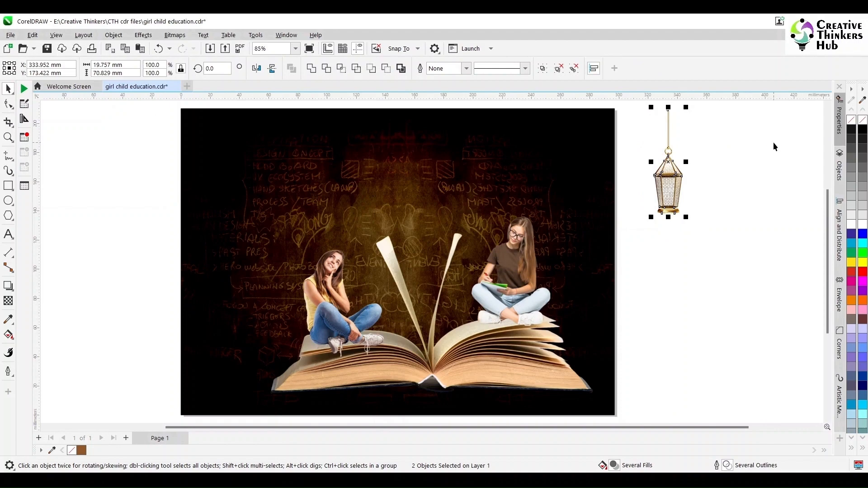
left_click(587, 143, "shift")
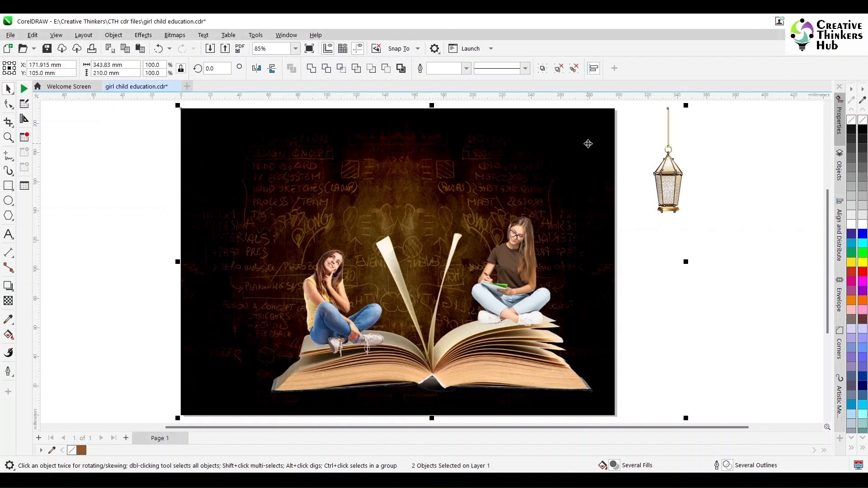
key("c")
left_click(397, 194)
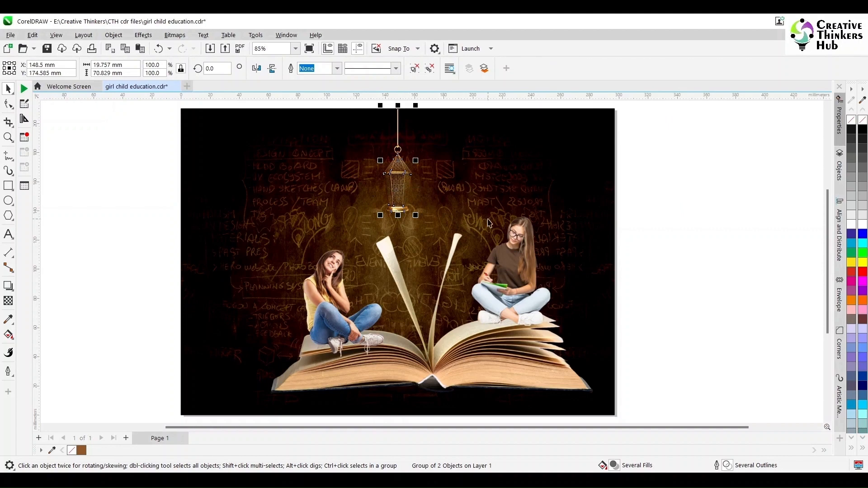
Step: PowerClip the lantern group inside the banner's dark background
left_click(113, 34)
mouse_move(140, 74)
left_click(289, 75)
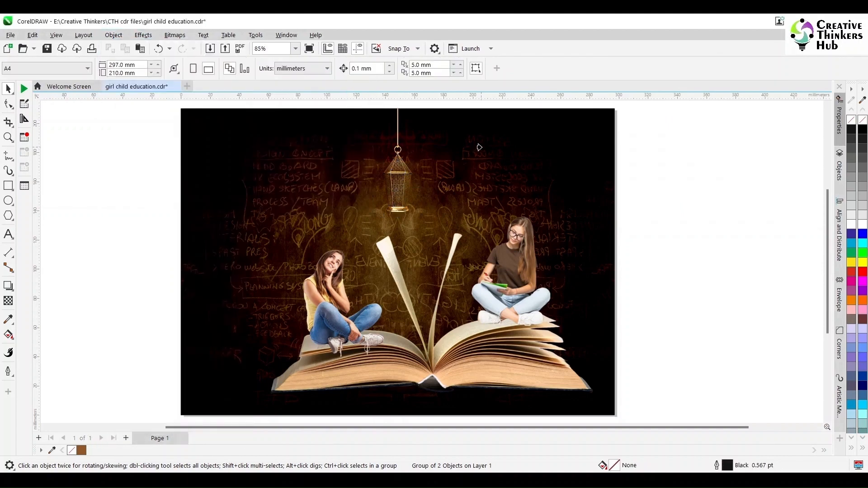
left_click(479, 144)
Step: Draw an upright ellipse beside the lantern, fill it yellow #FFFF00 and scale it to about 26.7 by 51.3 mm
left_click(8, 200)
left_click_drag(355, 114, 394, 190)
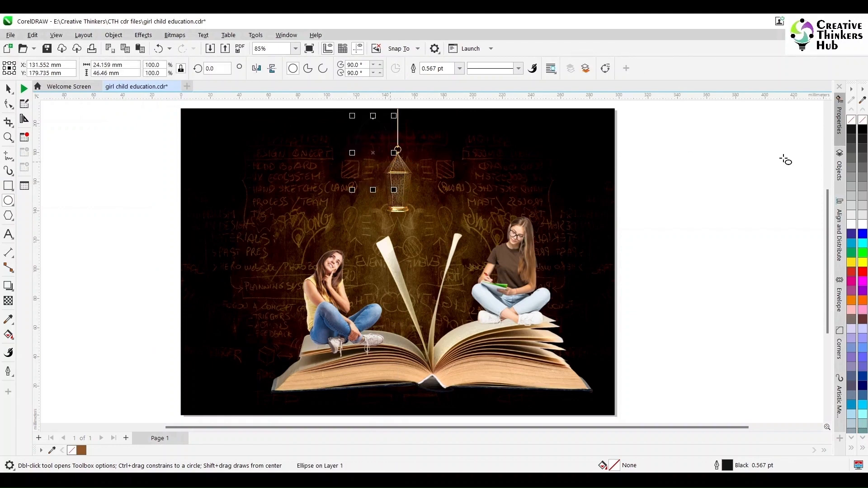
left_click(863, 263)
left_click_drag(352, 115, 420, 146)
key("space")
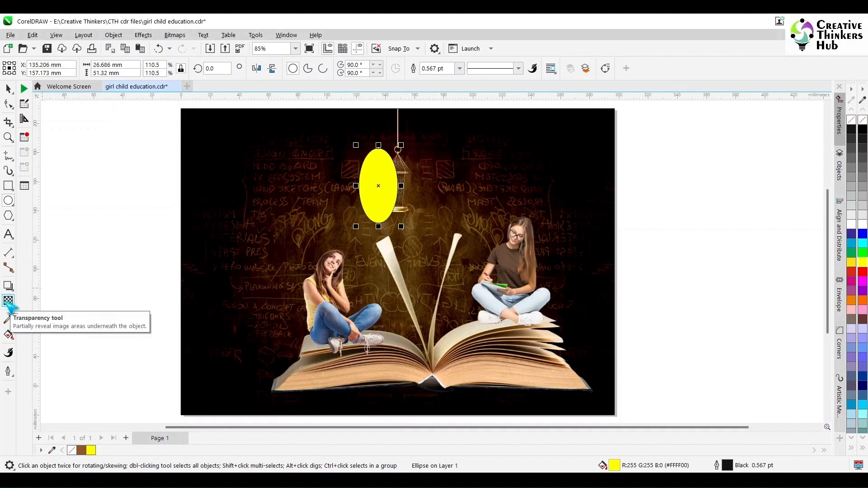
Step: Recolour the ellipse orange #FF6600 and give it an elliptical fountain fill from a white centre to an orange edge
left_click(8, 335)
left_click(151, 69)
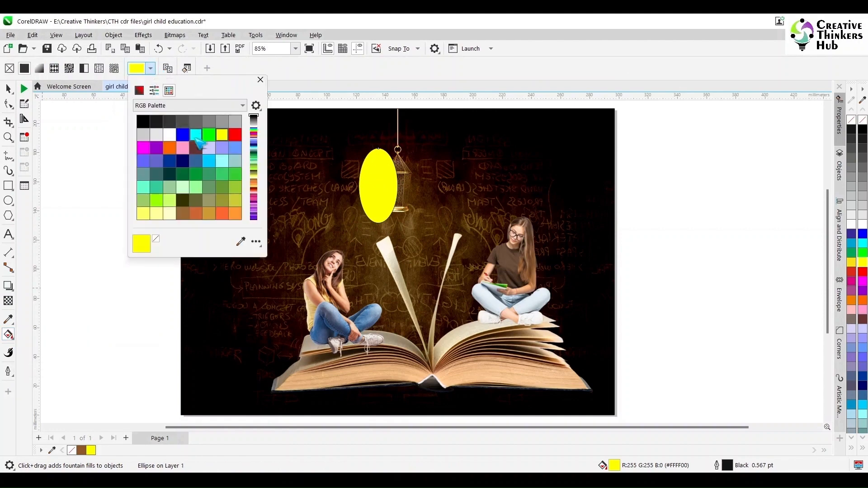
left_click(167, 150)
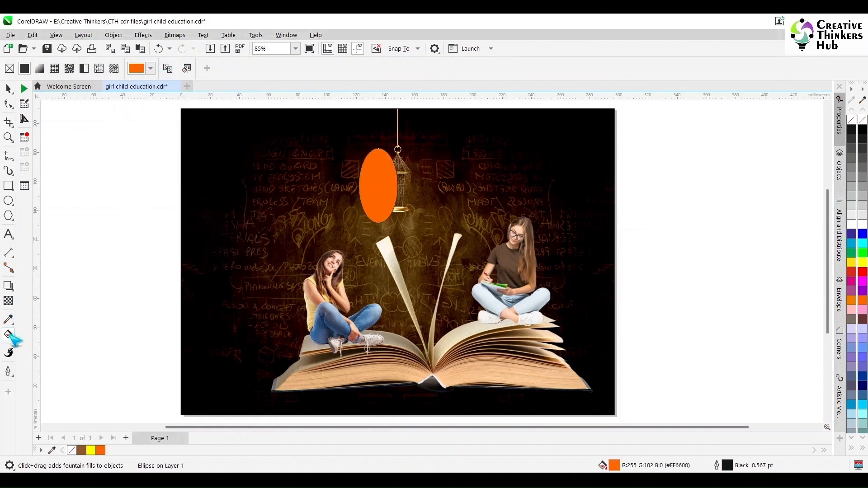
left_click(39, 68)
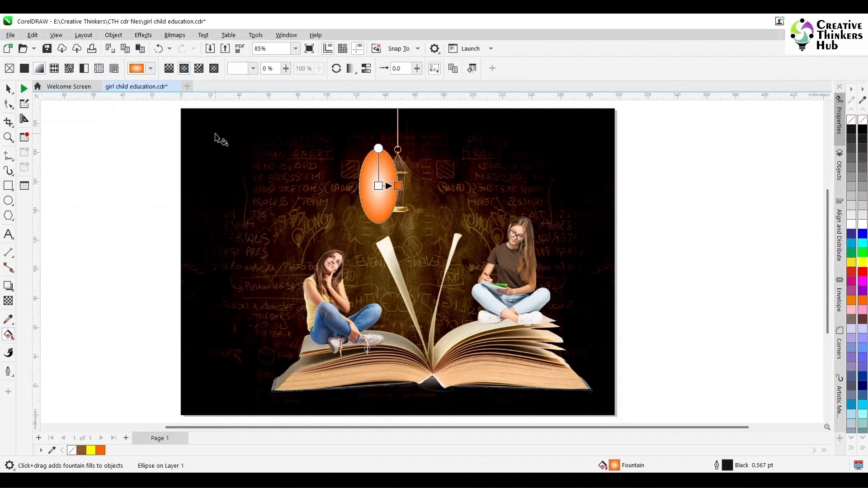
Step: Add a smaller concentric yellow ellipse inside the orange one, select both ellipses and remove their outlines
left_click(8, 89)
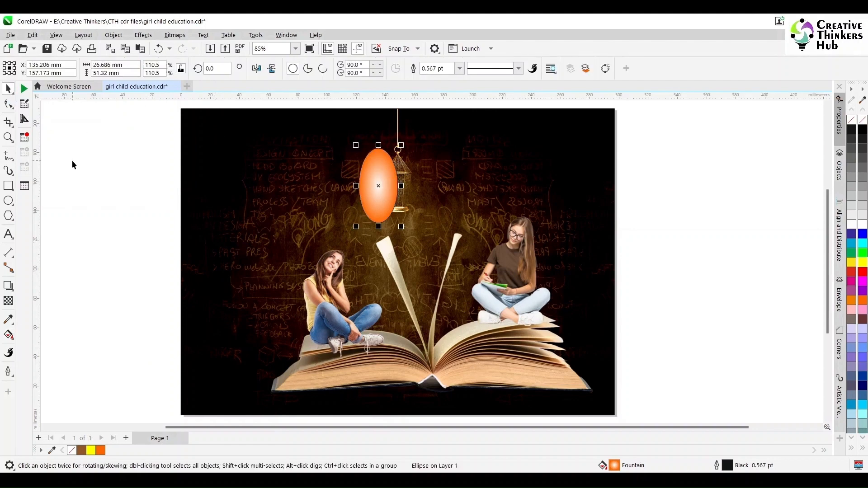
left_click(71, 160)
left_click_drag(136, 244, 403, 136)
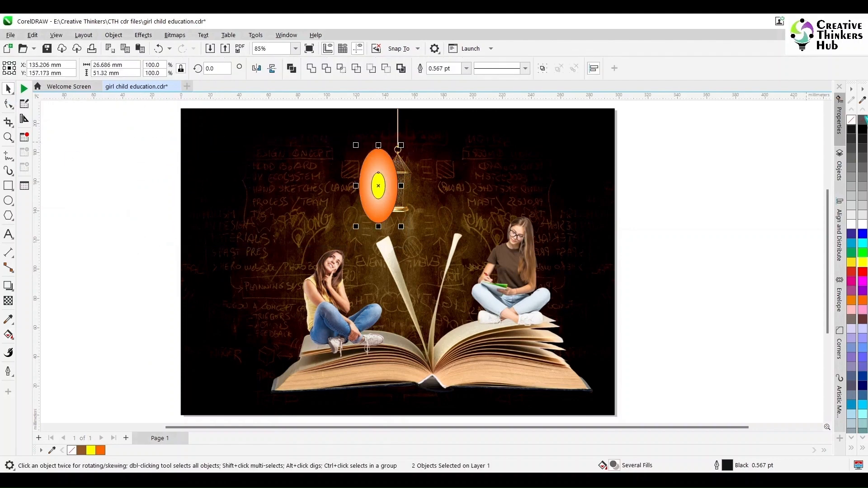
left_click(114, 35)
mouse_move(130, 75)
mouse_move(144, 35)
mouse_move(155, 97)
left_click(242, 97)
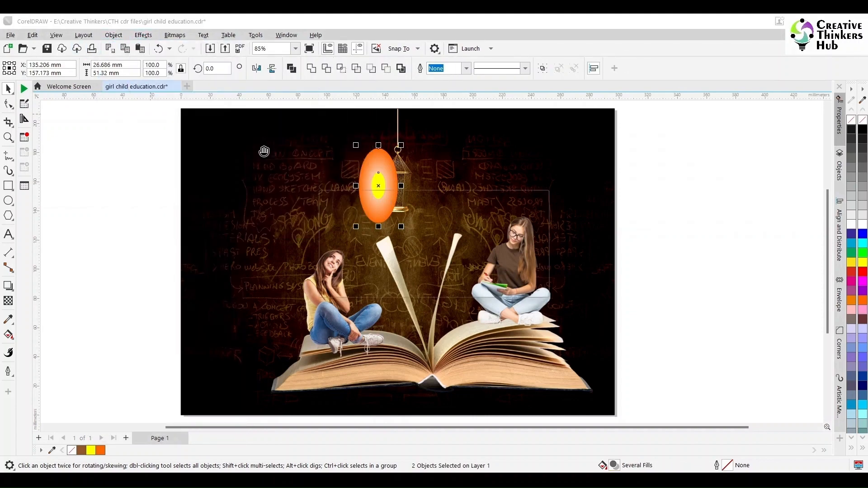
key("Escape")
Step: Apply a Gaussian Blur with a radius of 40.4 pixels to the orange and yellow ellipses
left_click(143, 35)
mouse_move(189, 97)
left_click(270, 137)
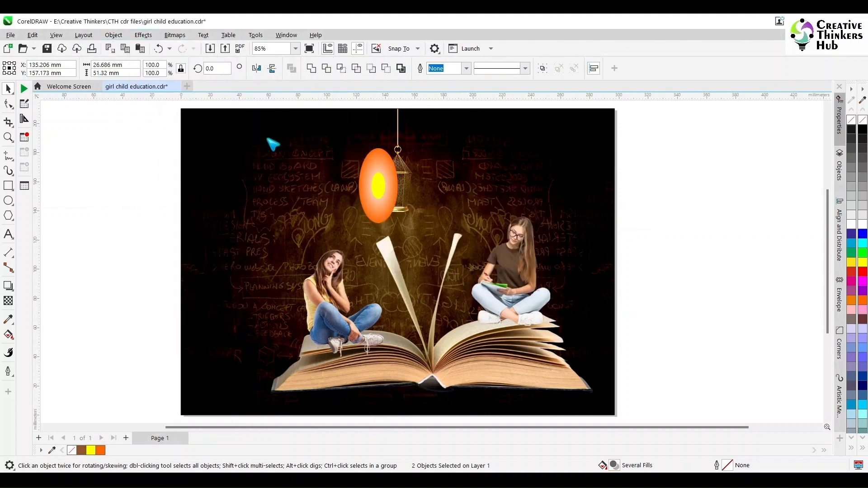
left_click_drag(475, 206, 233, 153)
left_click_drag(228, 184, 208, 183)
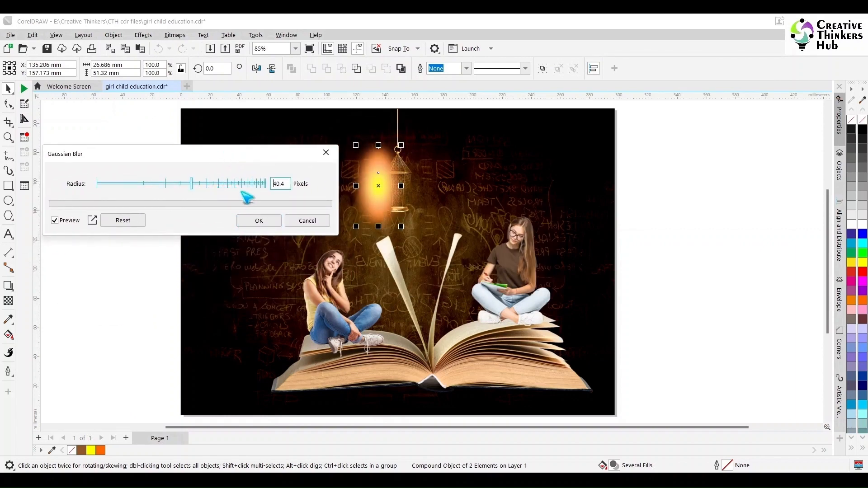
left_click(259, 222)
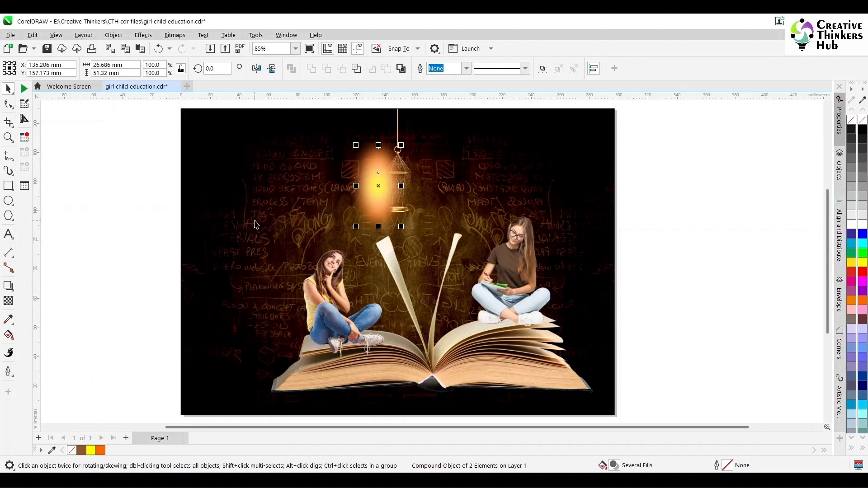
Step: Group the two blurred ellipses, PowerClip the group inside the background frame and open the frame's contents for editing
key("ctrl+g")
left_click(113, 35)
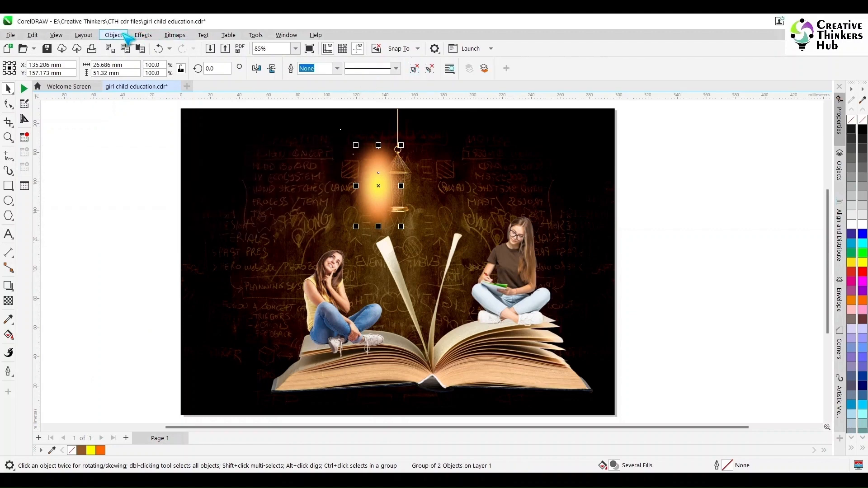
left_click(271, 75)
left_click(292, 116)
double_click(294, 156)
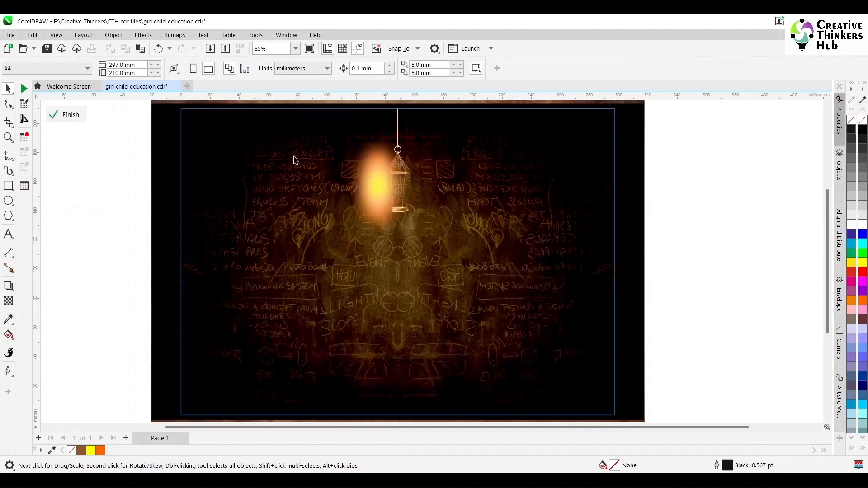
Step: Bring the lantern in front of the glow and centre the glow horizontally on the lantern
left_click(400, 192)
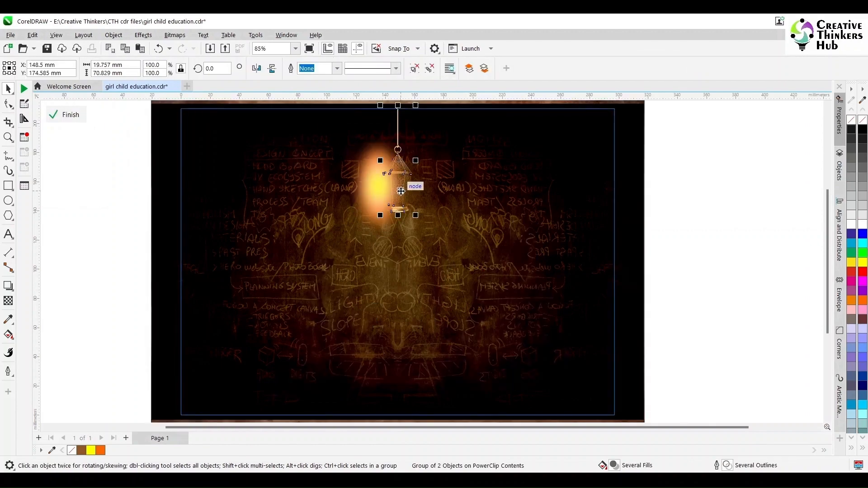
left_click(412, 189)
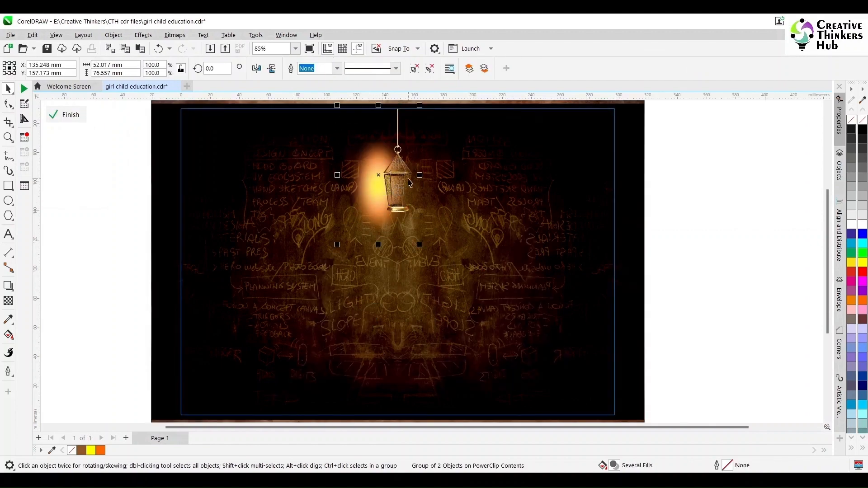
key("c")
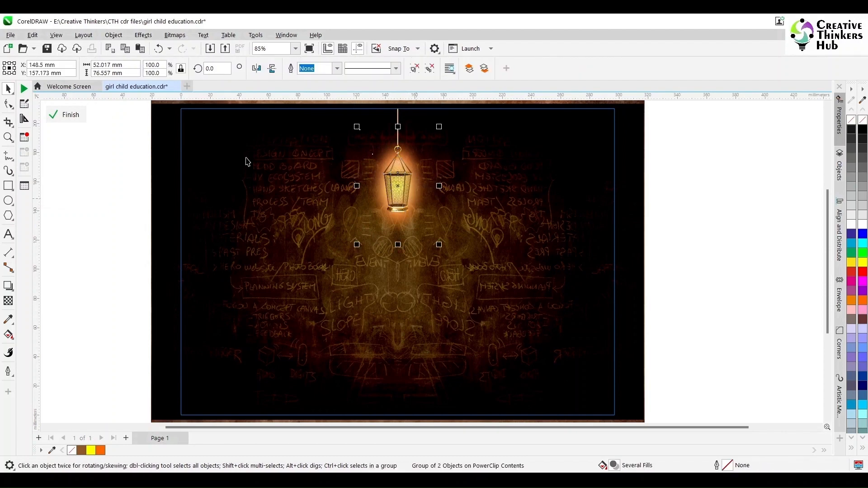
Step: Enlarge the glow around the lantern proportionally from its centre
left_click_drag(441, 246, 450, 255)
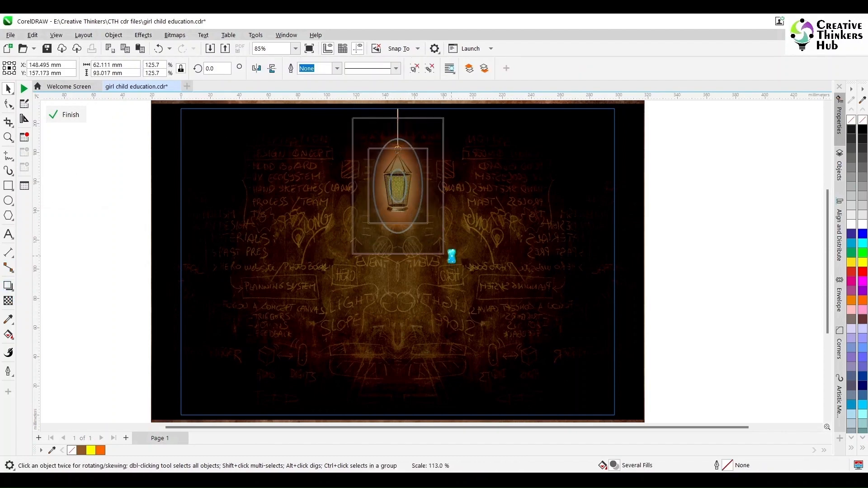
left_click(649, 160)
left_click_drag(670, 138, 357, 227)
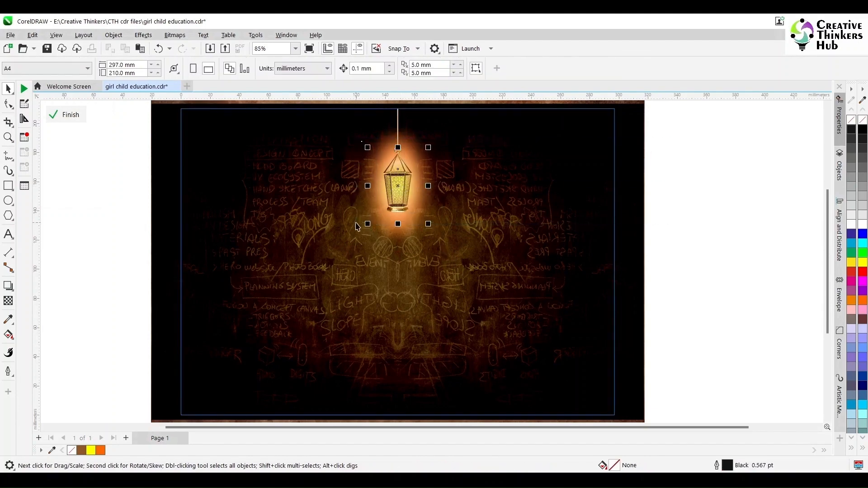
Step: Apply a Gaussian Blur with a radius of 33.0 pixels to the glow's inner yellow ellipse
left_click(413, 168, "shift")
left_click(413, 167, "shift")
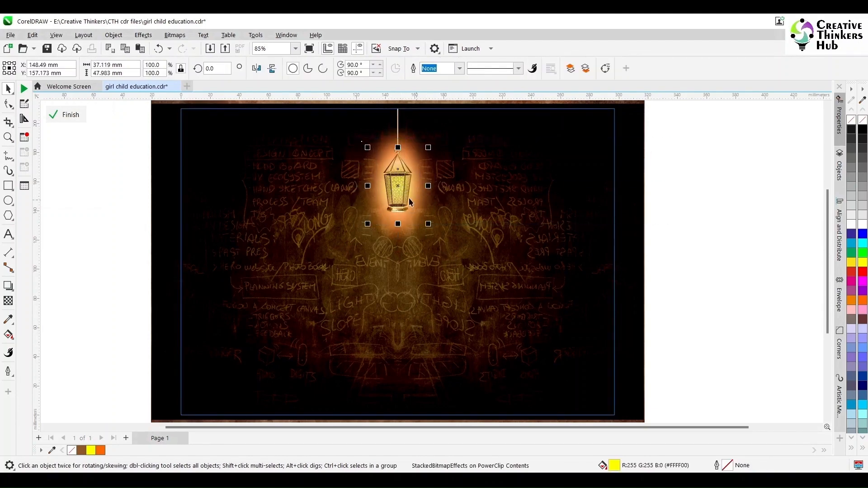
left_click_drag(400, 188, 486, 186)
key("ctrl+z")
left_click(174, 35)
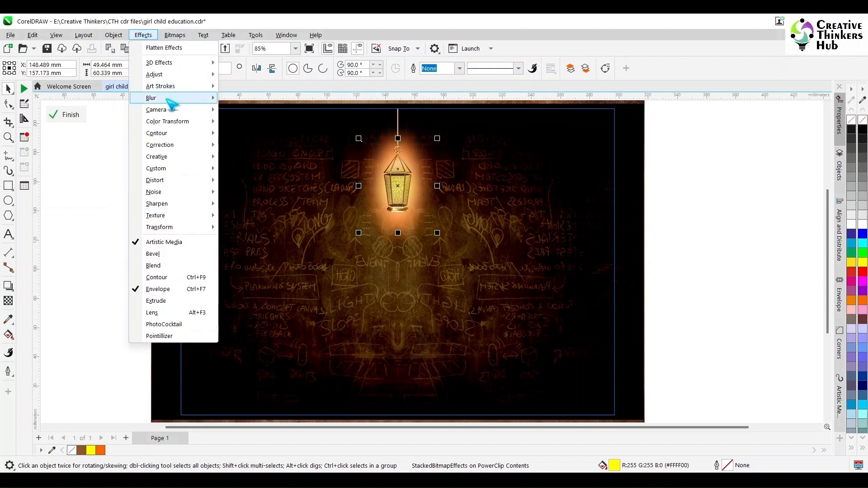
mouse_move(181, 96)
left_click(253, 127)
left_click_drag(654, 213, 629, 215)
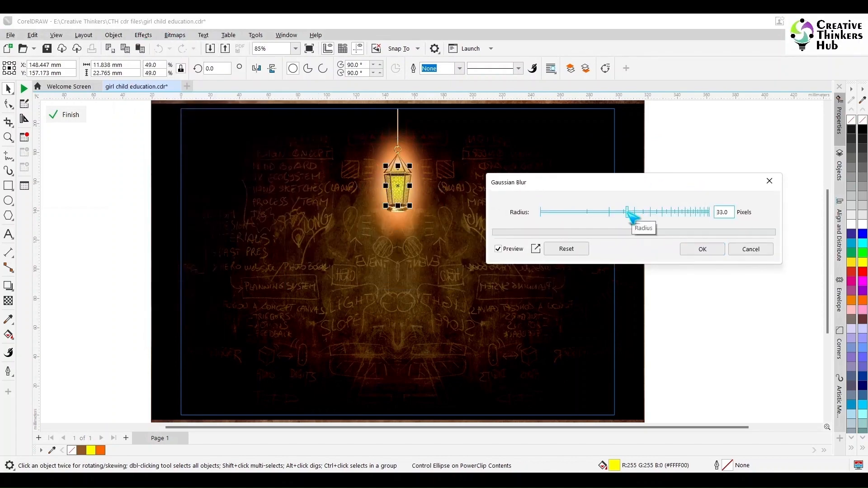
left_click(702, 250)
left_click(698, 251)
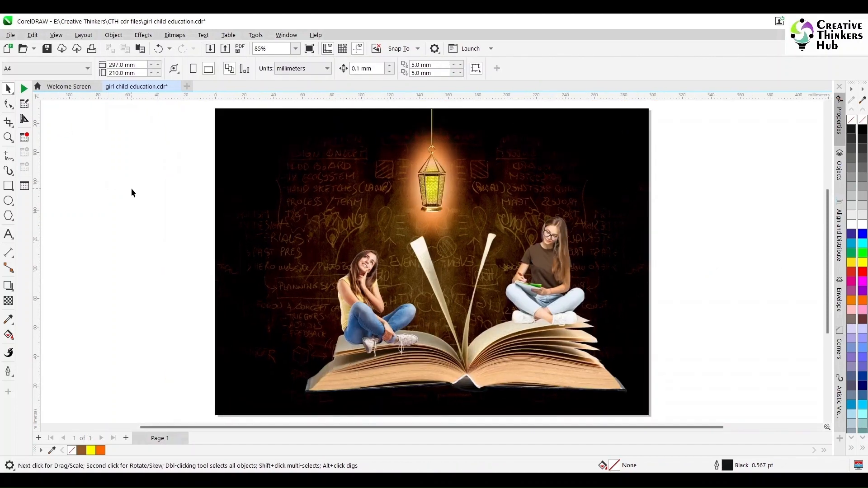
Step: Draw freehand shadow outlines on the girl in the brown T-shirt, along her hair's outer edge and, about 8 by 5 mm, below her chin
left_click(555, 266)
left_click(695, 264)
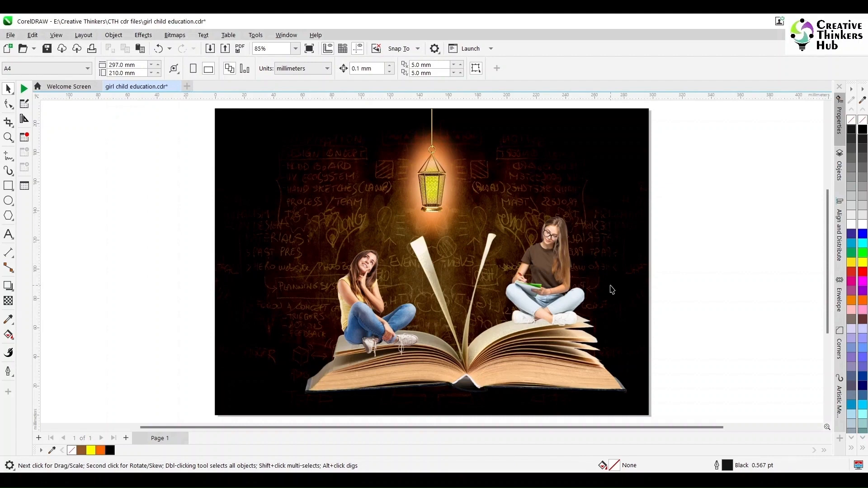
key("F2")
left_click_drag(517, 204, 595, 345)
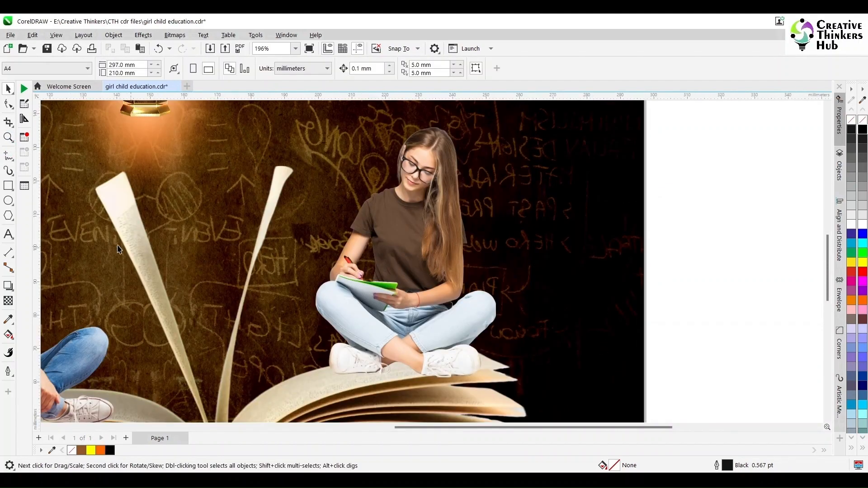
key("F5")
mouse_move(460, 205)
left_mouse_down()
mouse_move(458, 140)
mouse_move(413, 195)
mouse_move(440, 185)
left_mouse_up()
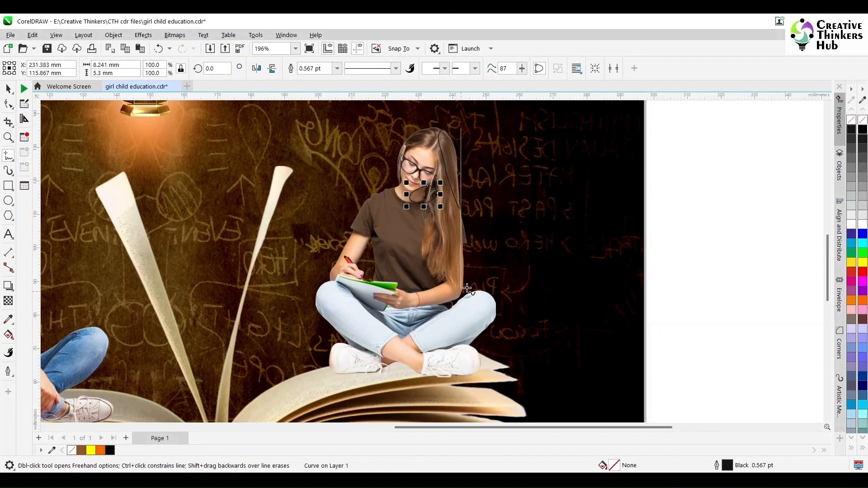
left_click_drag(460, 285, 382, 299)
key("ctrl+z")
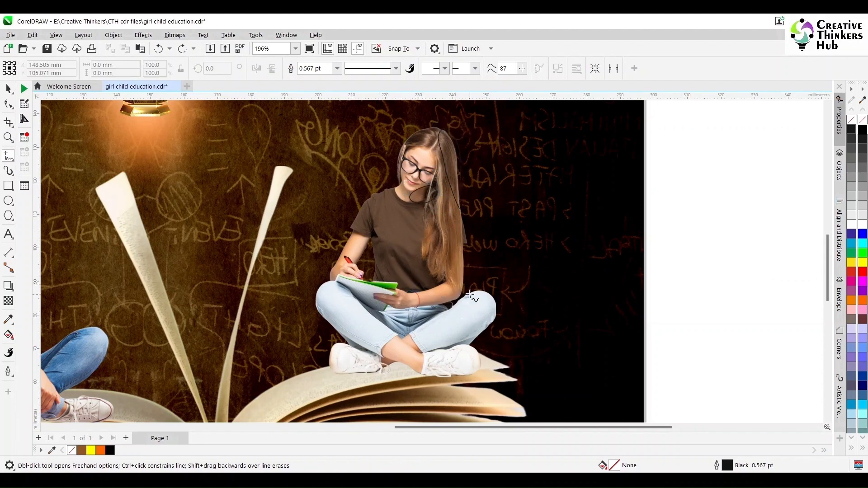
Step: Draw freehand shadow outlines below the same girl's arm and notebook, along both knees and beneath both shoes
mouse_move(461, 286)
left_mouse_down()
mouse_move(421, 301)
mouse_move(335, 277)
mouse_move(382, 315)
mouse_move(403, 302)
left_mouse_up()
mouse_move(384, 352)
left_mouse_down()
mouse_move(360, 353)
mouse_move(319, 304)
left_mouse_up()
mouse_move(493, 297)
left_mouse_down()
mouse_move(481, 332)
mouse_move(463, 343)
mouse_move(470, 370)
mouse_move(418, 370)
left_mouse_up()
left_click_drag(483, 368, 483, 369)
mouse_move(330, 362)
left_mouse_down()
mouse_move(381, 372)
mouse_move(329, 367)
left_mouse_up()
Step: Reshape the arm and notebook shadow outline by adjusting its nodes to follow the forearm and notebook edge
scroll(465, 311, "up", 2)
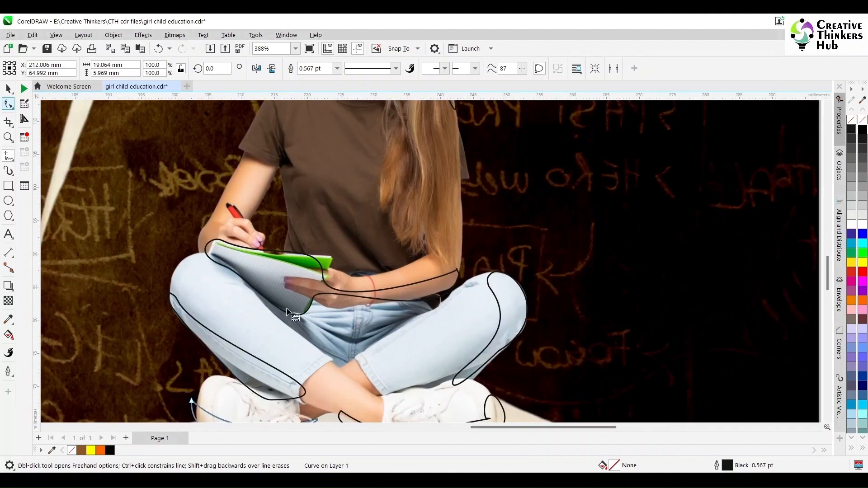
key("F10")
left_click(316, 295)
left_click(316, 296)
left_click_drag(459, 274, 455, 286)
left_click_drag(441, 339, 373, 316)
Step: Select all seven shadow outlines on the girl, fill them dark grey #333333 and remove their outlines
scroll(369, 329, "down", 4)
scroll(369, 328, "up", 1)
key("space")
key("ctrl+a")
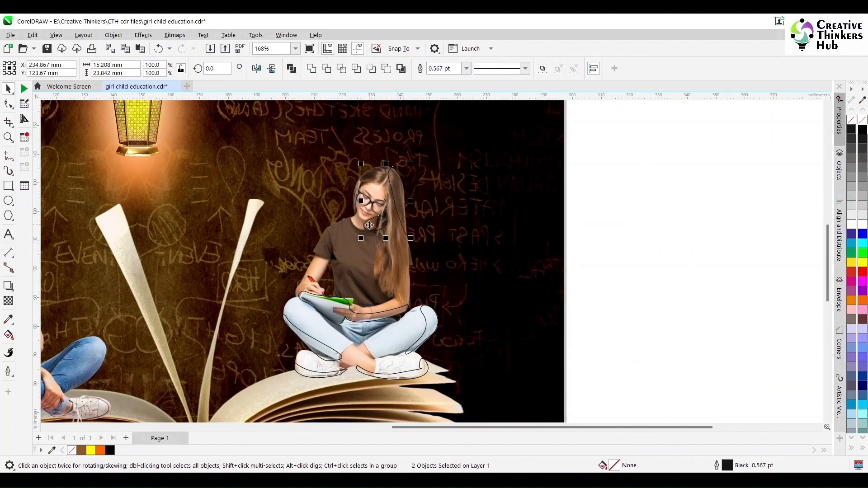
left_click(306, 335, "shift")
left_click(851, 138)
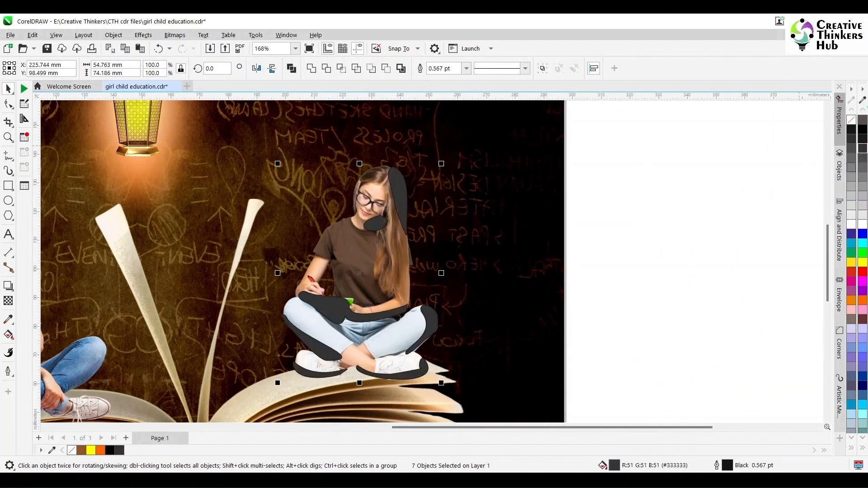
right_click(851, 120)
Step: Apply a Gaussian Blur with a radius of 26.8 pixels to the seven shadow shapes and recolour them black #000000
left_click(144, 35)
left_click(260, 138)
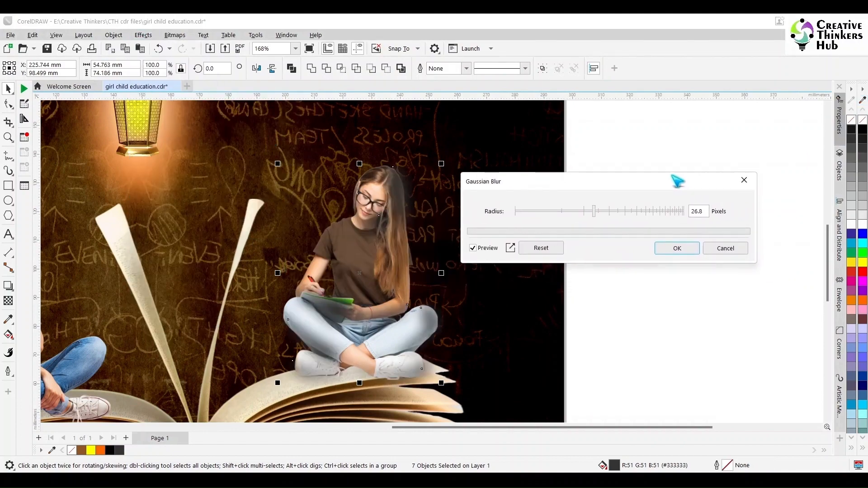
left_click(677, 248)
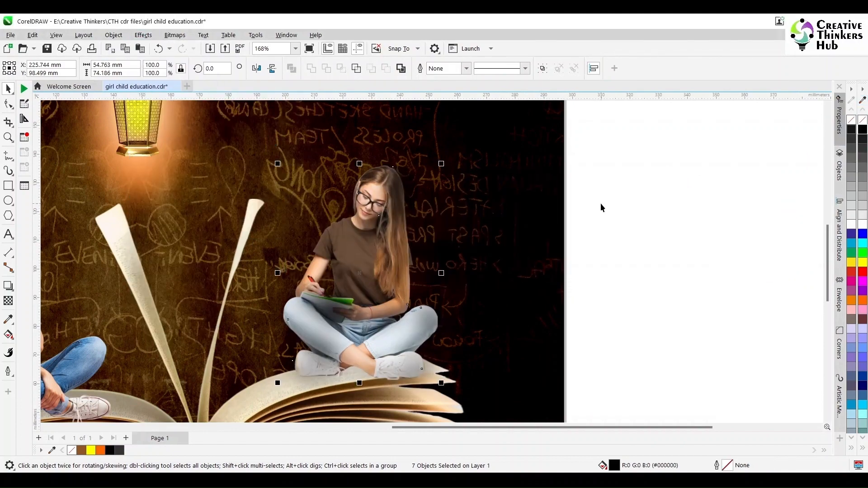
Step: Set the Gaussian Blur radius of the seven black shadow shapes to 25 pixels
left_click(143, 35)
left_click(167, 45)
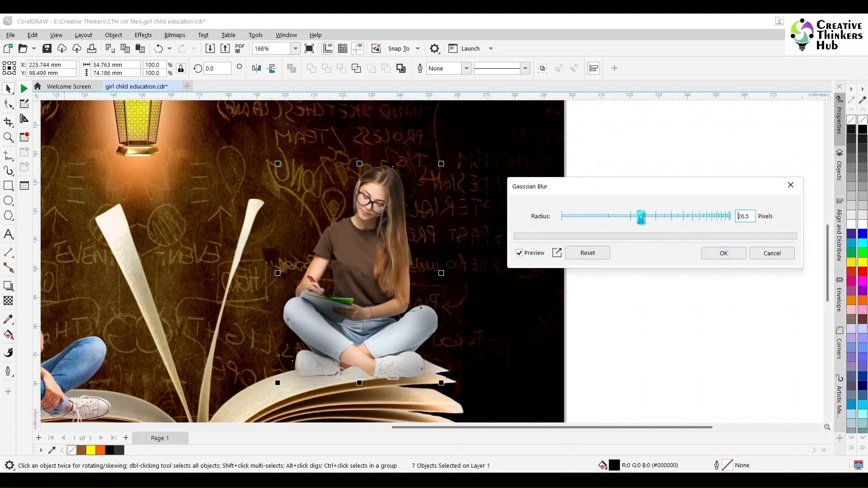
left_click_drag(629, 219, 642, 217)
type("2")
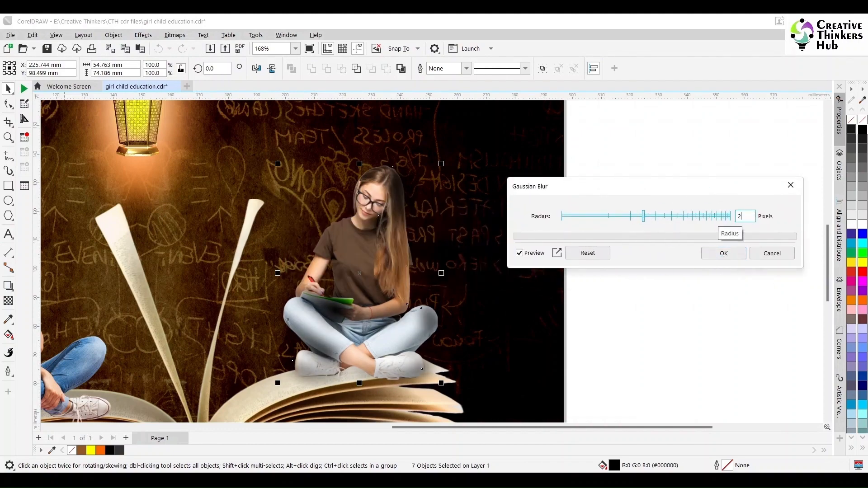
type("5")
key("Tab")
left_click(723, 253)
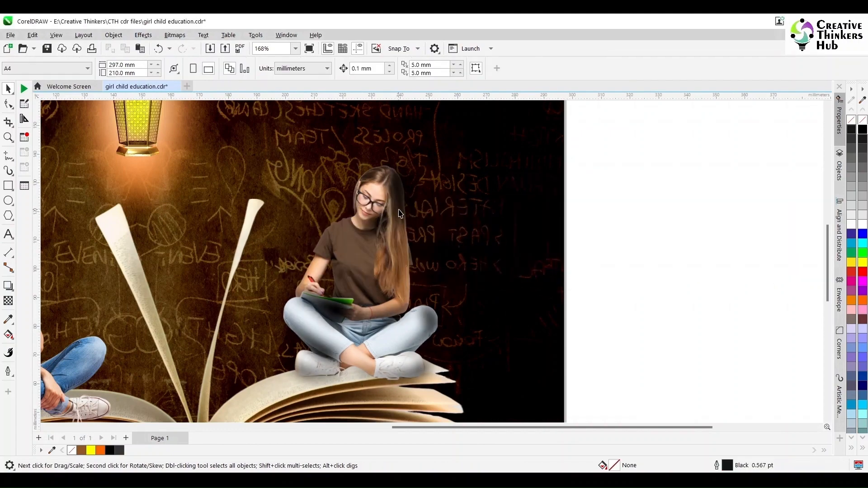
Step: Reshape the shadow along the girl's long hair so that it extends further down towards her elbow
left_click(408, 267)
key("F10")
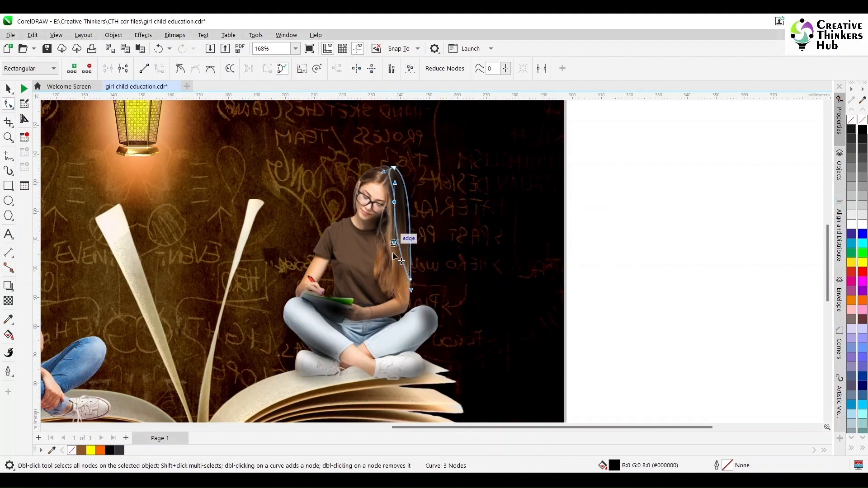
left_click(628, 183)
key("space")
Step: Draw freehand shadow outlines on the girl in the yellow top: about 17 by 51 mm along her back, about 6 by 6 mm below her chin
scroll(650, 172, "down", 2)
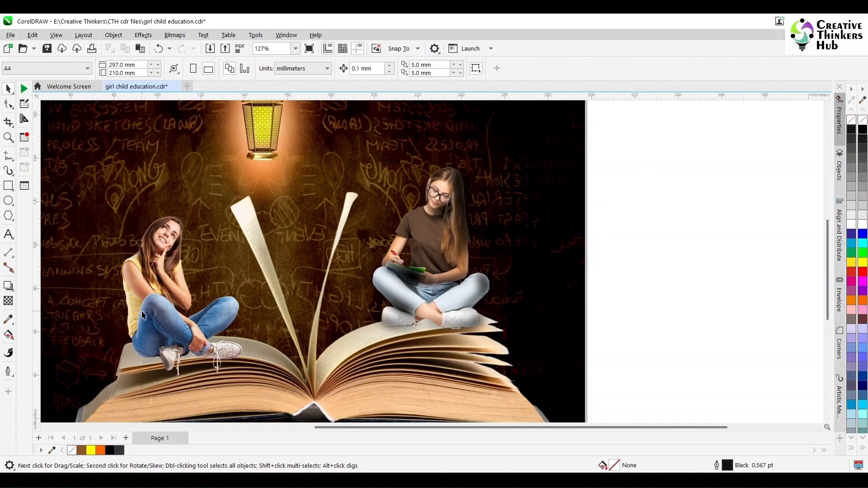
left_click(141, 312)
scroll(135, 314, "up", 2)
left_click(9, 156)
mouse_move(161, 197)
left_mouse_down()
mouse_move(157, 235)
mouse_move(138, 271)
mouse_move(136, 327)
mouse_move(126, 316)
mouse_move(129, 242)
mouse_move(160, 198)
left_mouse_up()
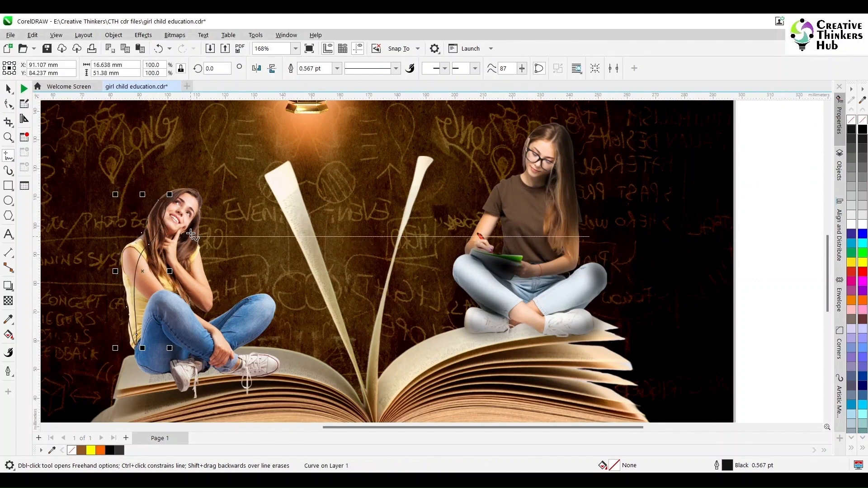
left_click_drag(177, 232, 187, 242)
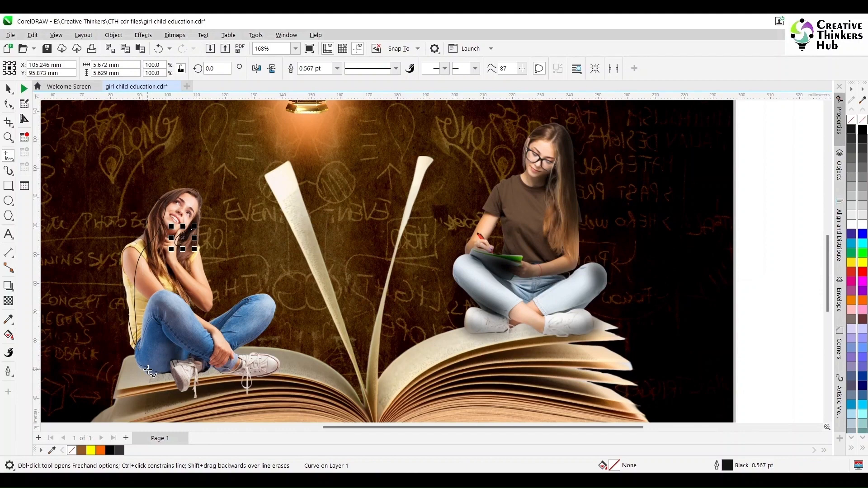
Step: Draw freehand shadow outlines beneath the same girl's shoes, along her bent knee at about 15 by 18 mm, and under her arm
mouse_move(204, 364)
left_mouse_down()
mouse_move(266, 367)
mouse_move(245, 382)
mouse_move(222, 370)
left_mouse_up()
left_click(223, 370)
left_click_drag(261, 294, 231, 347)
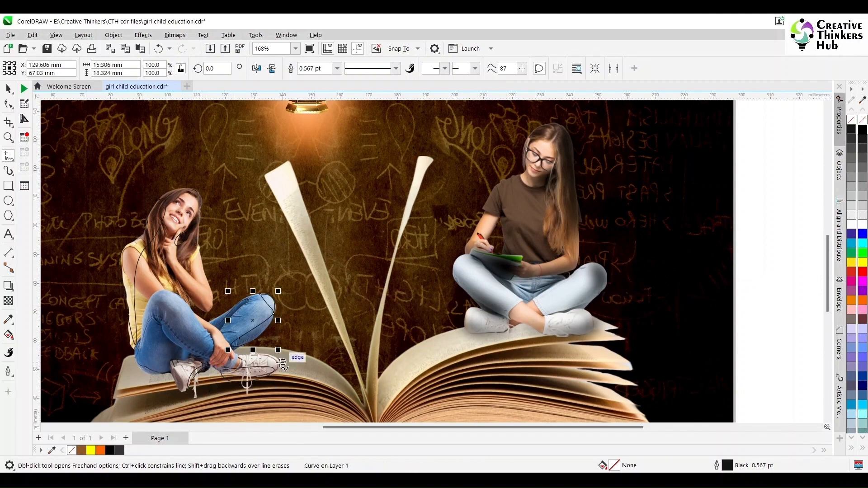
mouse_move(209, 311)
left_mouse_down()
mouse_move(185, 291)
mouse_move(207, 311)
left_mouse_up()
Step: Select the six shadow outlines on the girl in the yellow top and fill them black #000000
left_click(9, 89)
left_click(138, 260)
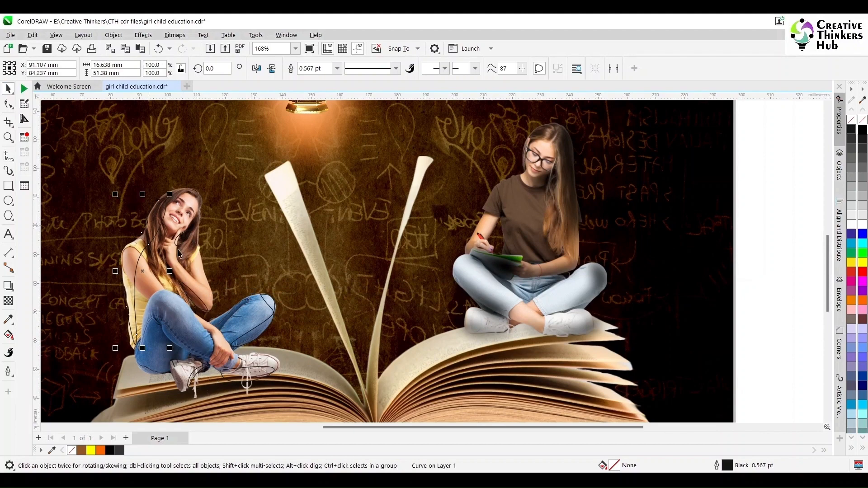
left_click(176, 240, "shift")
left_click(194, 299, "shift")
left_click(194, 380, "shift")
left_click(223, 375, "shift")
left_click(273, 309, "shift")
left_click(851, 130)
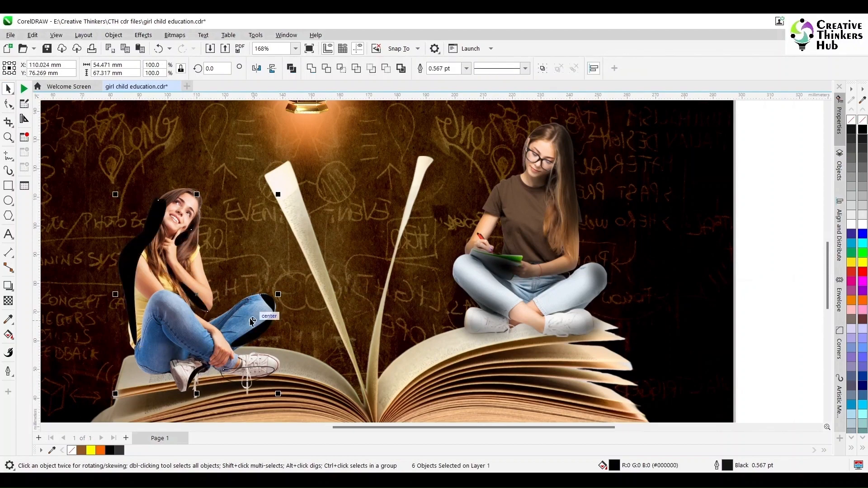
Step: Reshape the black knee shadow by adjusting its curve handles into a narrower band along the jeans' outer edge
scroll(251, 321, "up", 3)
key("F10")
left_click(308, 311)
left_click_drag(316, 326, 337, 301)
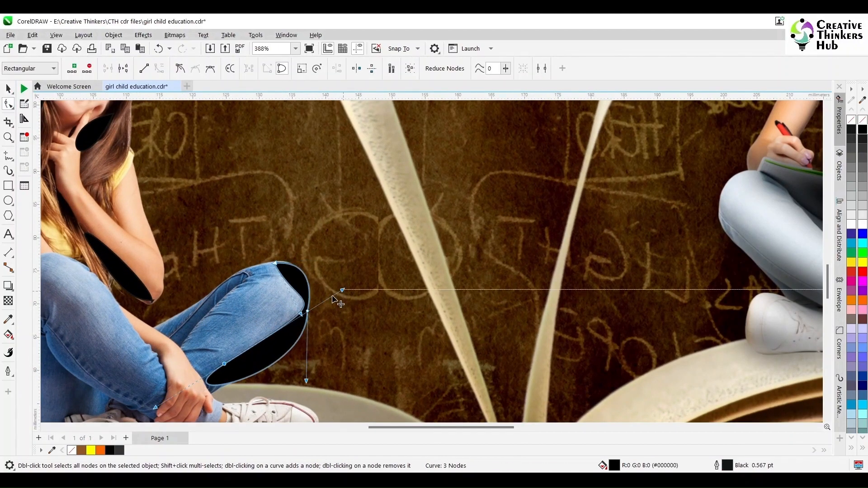
left_click_drag(306, 381, 273, 380)
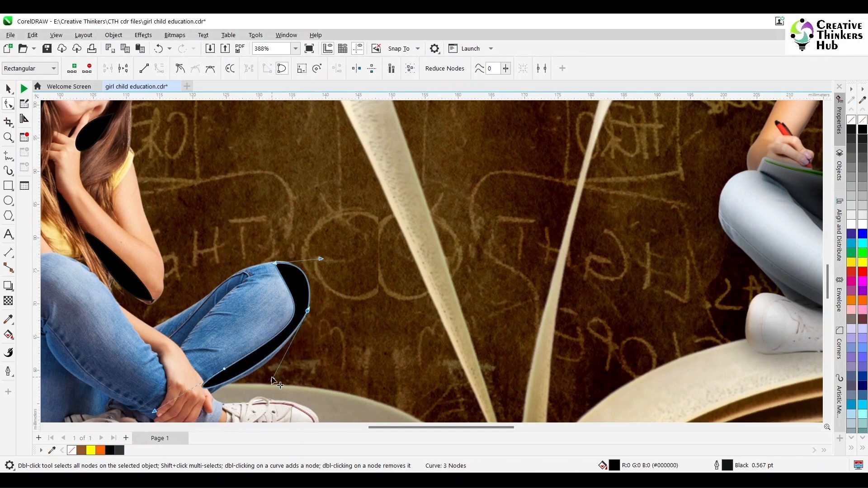
Step: Close the open shadow outline beneath the girl's front shoe so it takes the black fill, and fit its curve to the sole
scroll(303, 343, "down", 3)
key("space")
left_click(293, 292)
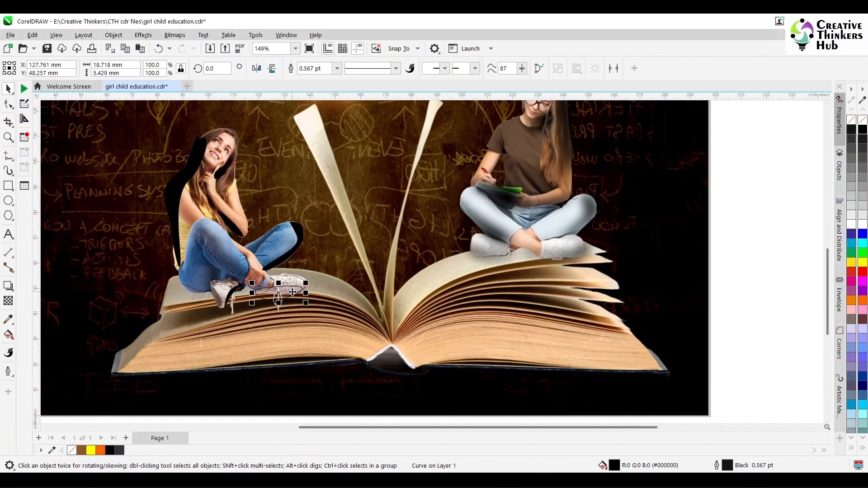
left_click(539, 69)
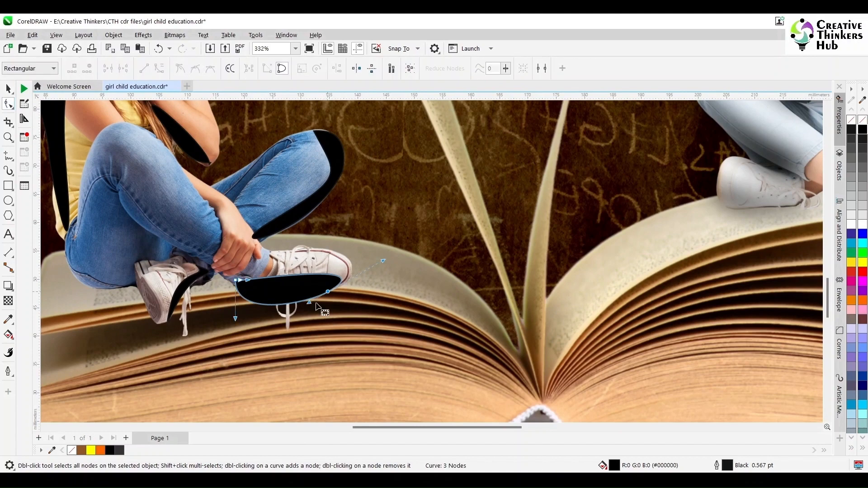
key("shift+F4")
left_click(8, 89)
left_click(116, 182)
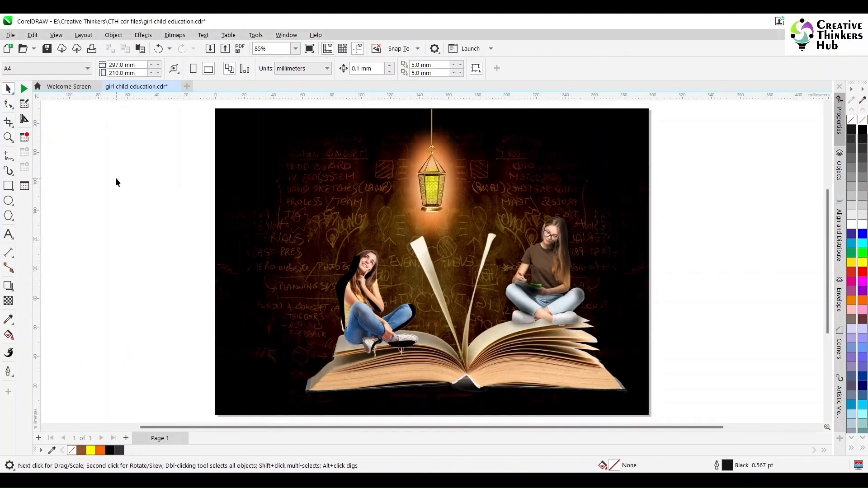
Step: Select the five black shadow shapes other than the knee shadow on the girl in the yellow top and apply a Feather blur
key("F2")
left_click(343, 349)
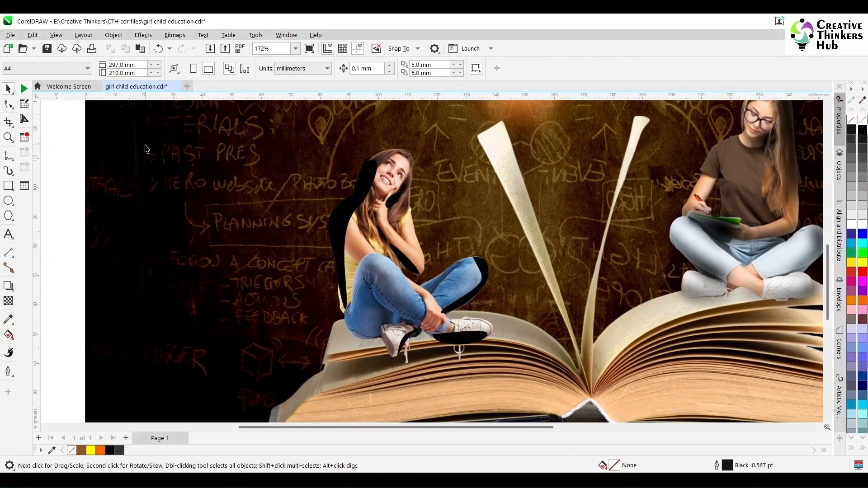
left_click(400, 203)
left_click(400, 202, "shift")
left_click(143, 35)
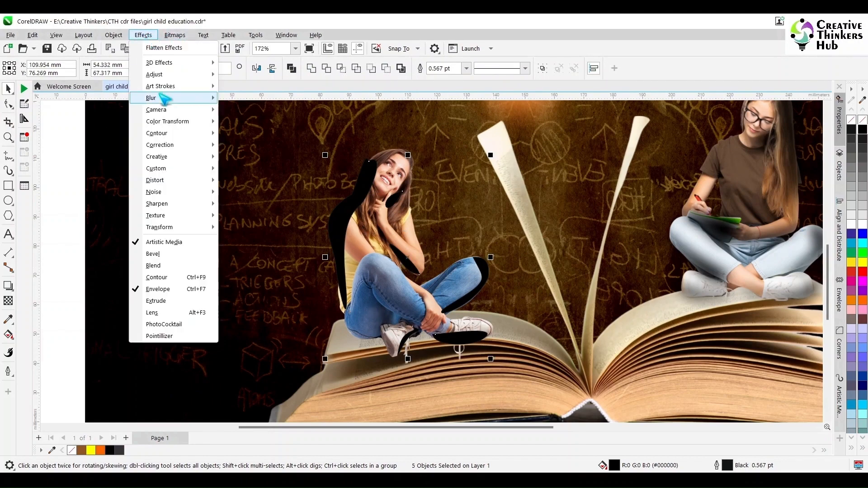
mouse_move(170, 95)
left_click(244, 127)
left_click_drag(481, 206, 670, 174)
left_click(691, 242)
Step: Adjust the transparency of the feathered shadow along the back and upper arm of the girl in the yellow top
left_click(63, 253)
left_click(8, 301)
left_click(348, 226)
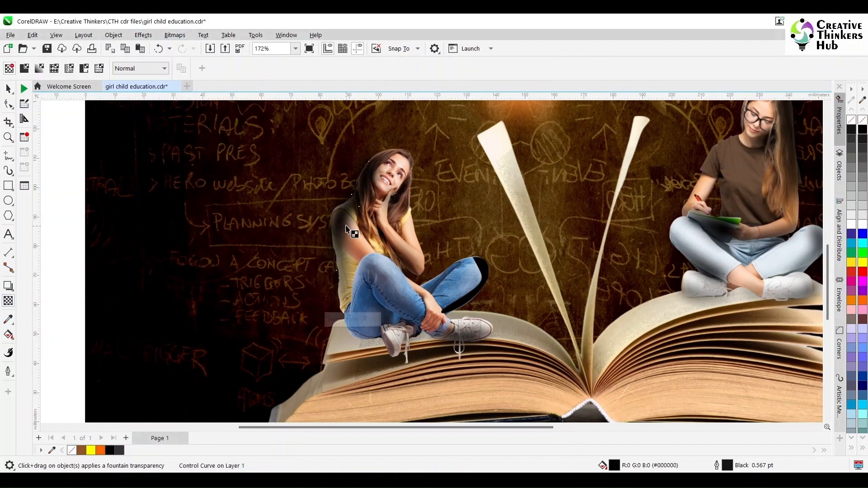
left_click_drag(340, 221, 348, 226)
key("space")
Step: Apply a Feather blur to the black shadow on the outer edge of the same girl's bent knee
scroll(340, 221, "down", 3)
left_click(143, 35)
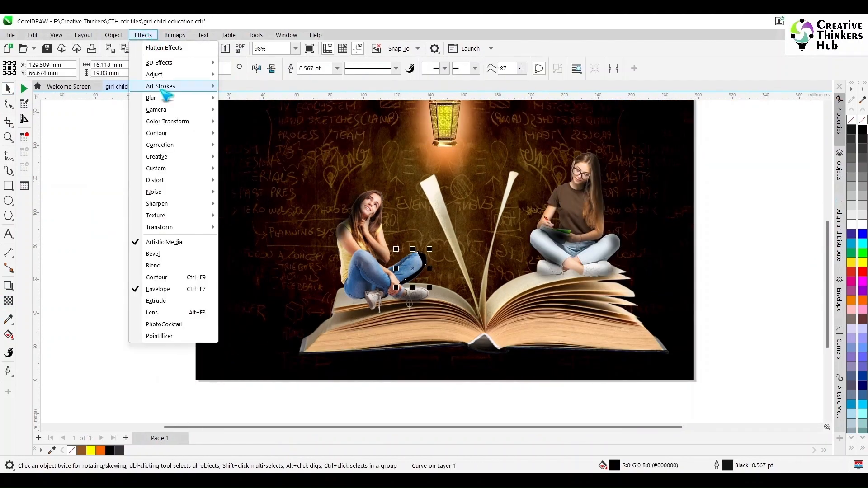
mouse_move(171, 95)
left_click(244, 126)
left_click_drag(504, 208, 599, 129)
left_click(596, 196)
scroll(378, 290, "up", 3)
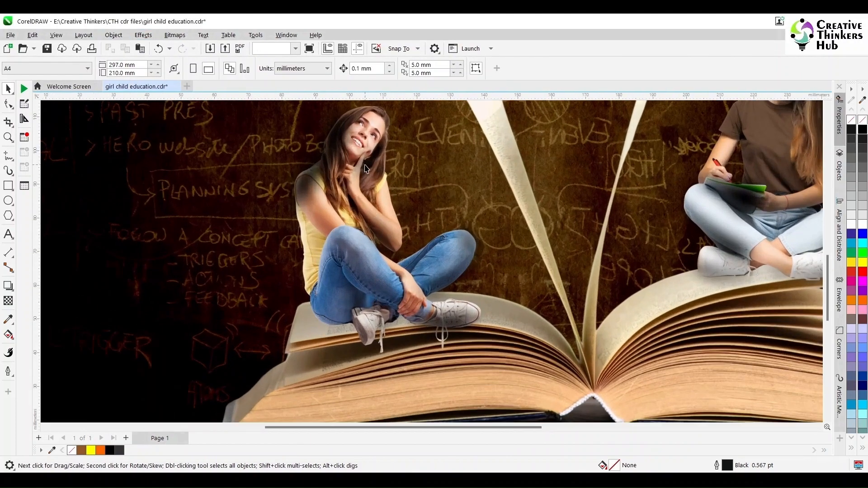
Step: Draw a black ellipse about 44 by 8 mm under the girl in the yellow top and soften it with a Feather blur
scroll(252, 224, "down", 3)
left_click(8, 201)
left_click_drag(341, 333, 413, 350)
left_click(174, 35)
mouse_move(171, 95)
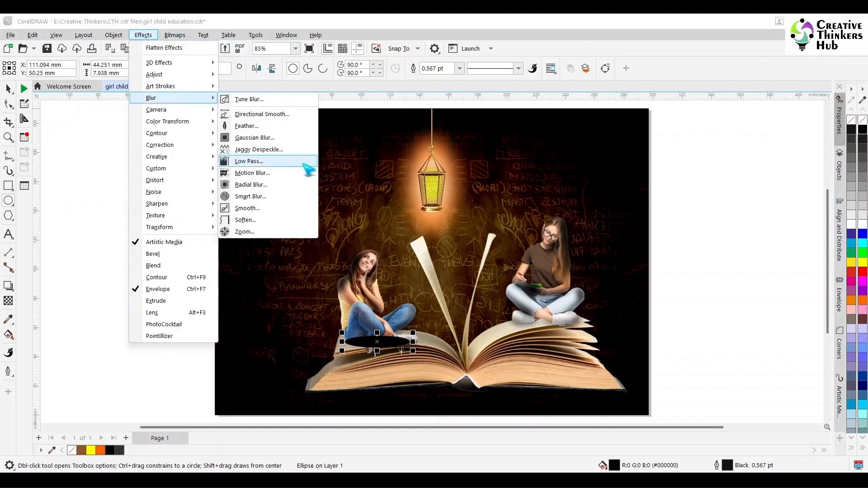
left_click(253, 130)
left_click(503, 275)
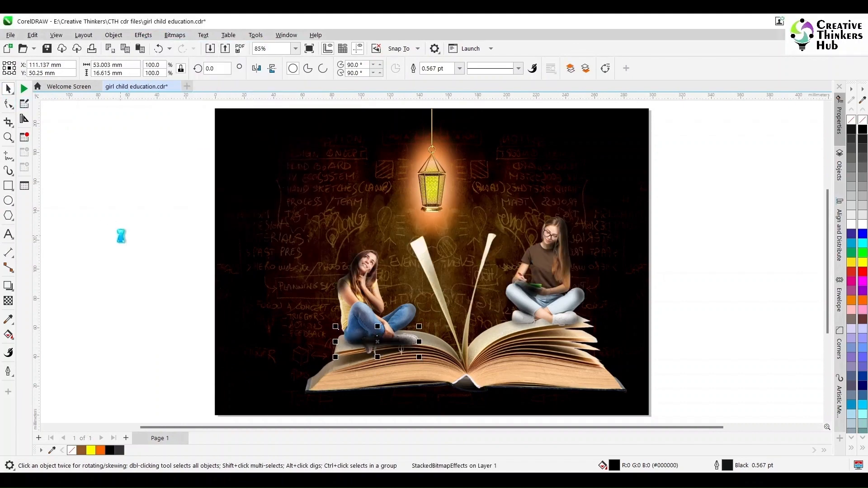
Step: Send the feathered ellipse shadow behind the girl in the yellow top so it lies on the book page
key("z")
left_click_drag(258, 251, 532, 365)
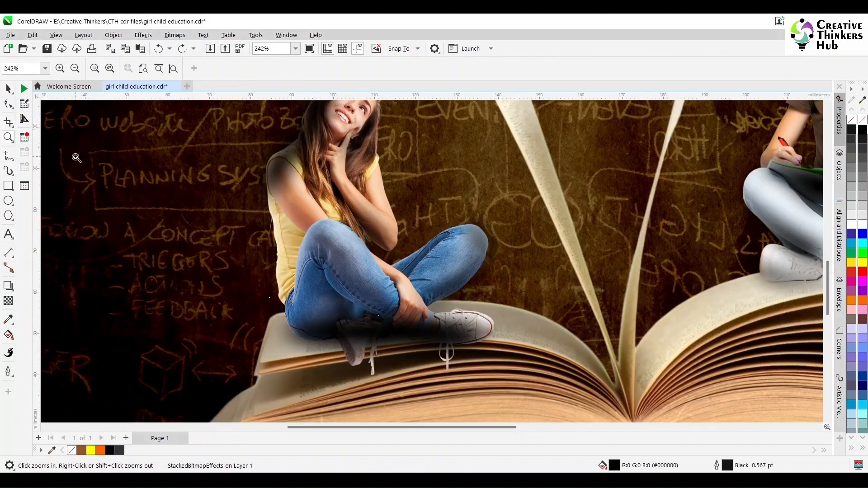
left_click(8, 88)
key("ctrl+Page_Down")
key("ctrl+t")
key("ctrl+t")
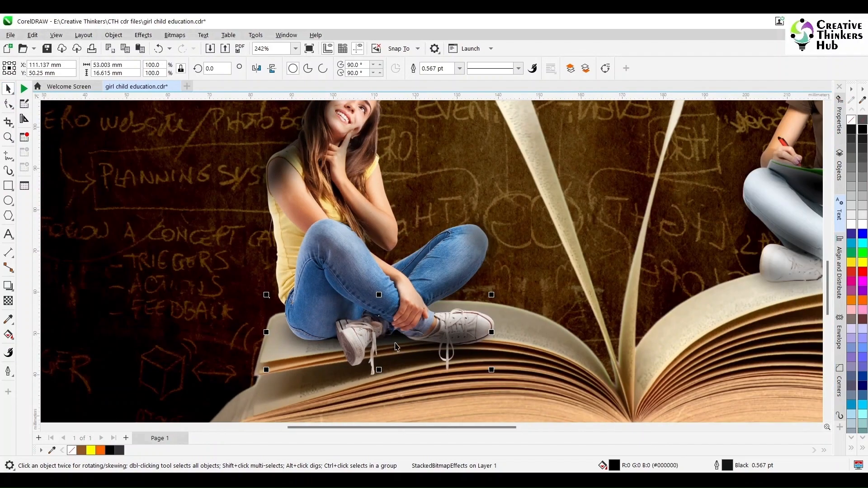
Step: Reshape the ellipse shadow wider and flatter, to about 60 by 10 mm, extending toward the book's outer page edge
left_click_drag(266, 332, 243, 332)
left_click_drag(367, 295, 366, 319)
left_click_drag(243, 336, 222, 336)
left_click_drag(488, 336, 487, 328)
left_click(288, 344)
left_click(289, 345)
scroll(289, 345, "down", 2)
scroll(289, 344, "down", 2)
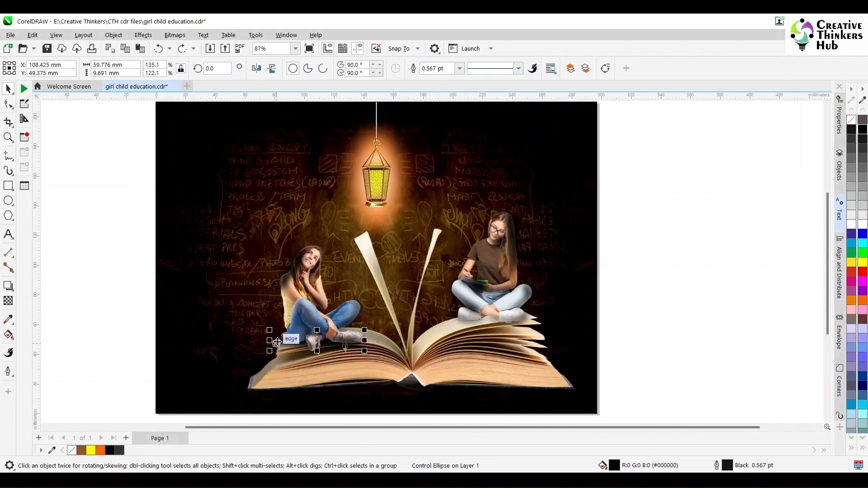
Step: Copy the blurred ellipse shadow beneath the girl in the brown top and position it under her shoes on the book page
left_click_drag(328, 336, 504, 316)
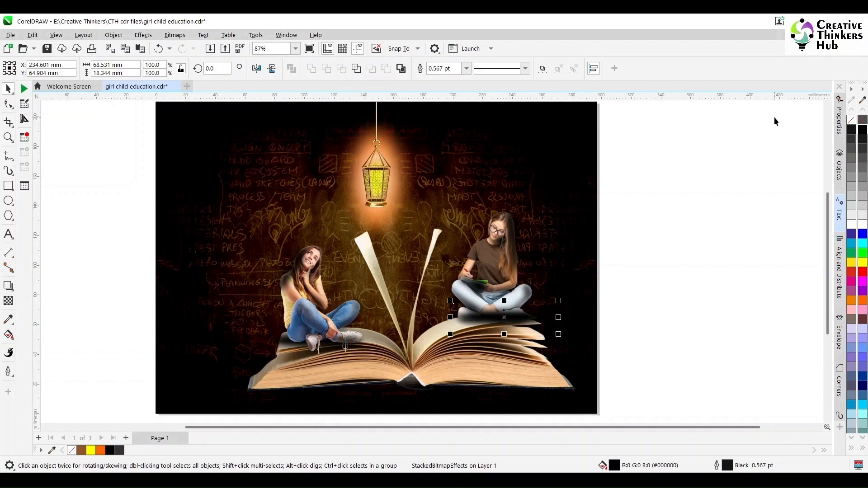
key("z")
left_click_drag(452, 280, 565, 353)
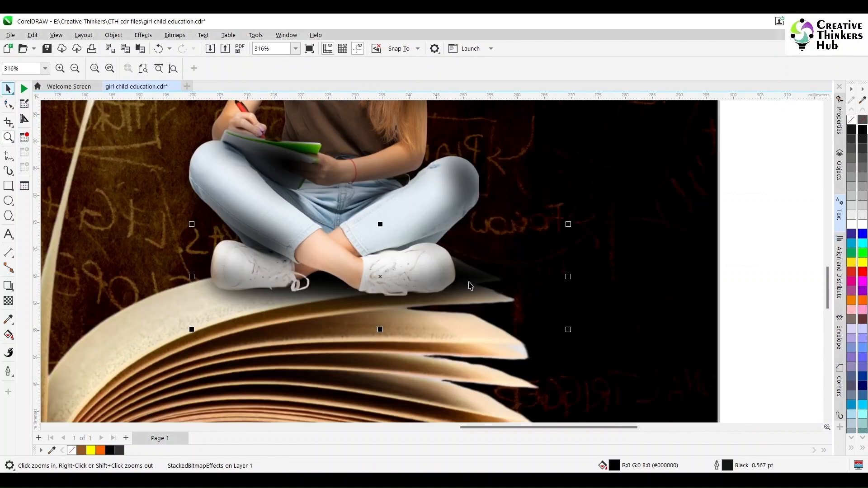
key("space")
left_click_drag(517, 269, 494, 277)
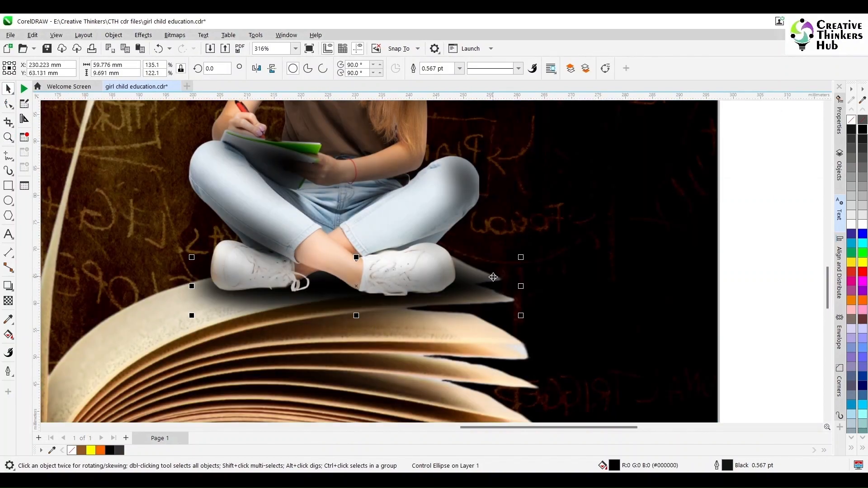
left_click(771, 248)
key("shift+F4")
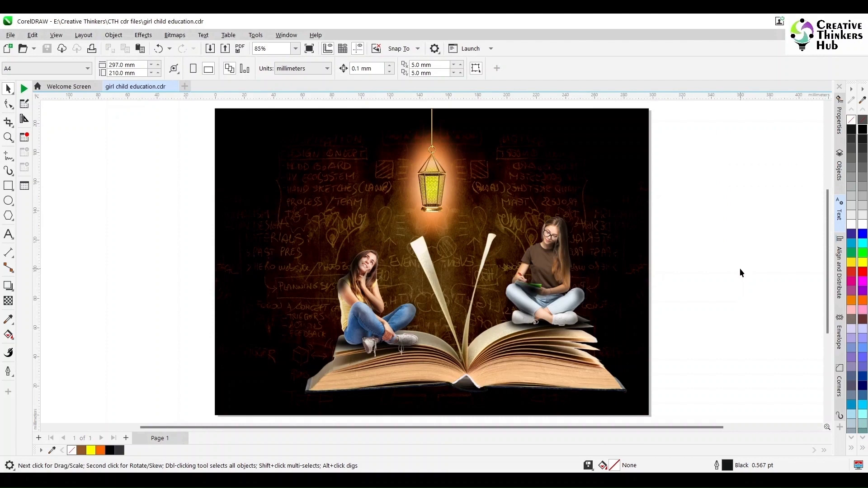
Step: Inside the background PowerClip, draw a black rectangle about 325 by 215 mm over the chalk texture and order it behind the lantern
double_click(238, 281)
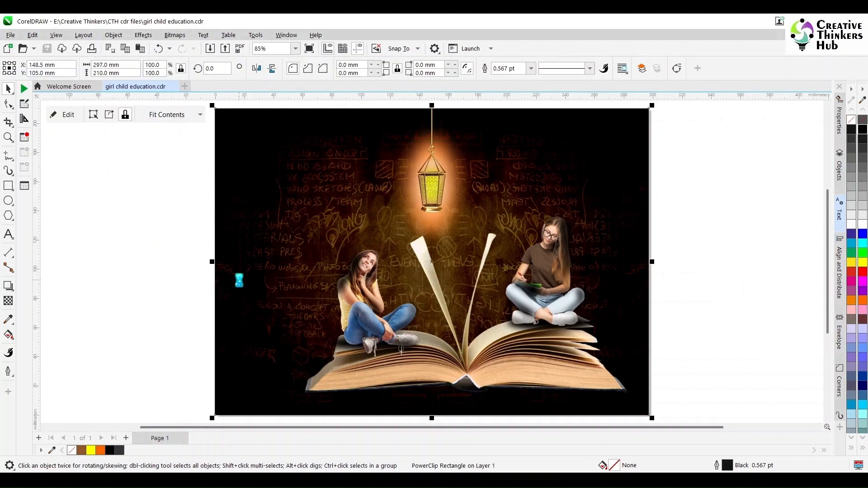
left_click(9, 186)
left_click_drag(187, 108, 661, 392)
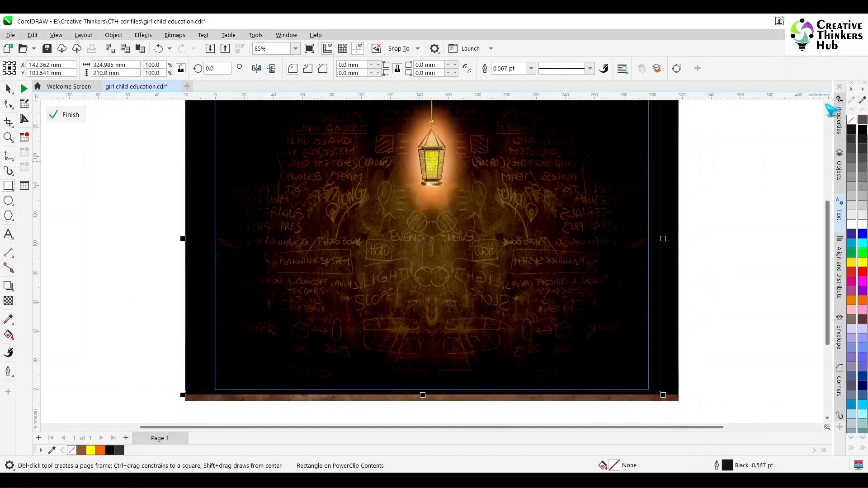
scroll(422, 176, "up", 3)
left_click_drag(423, 183, 422, 174)
left_click(9, 89)
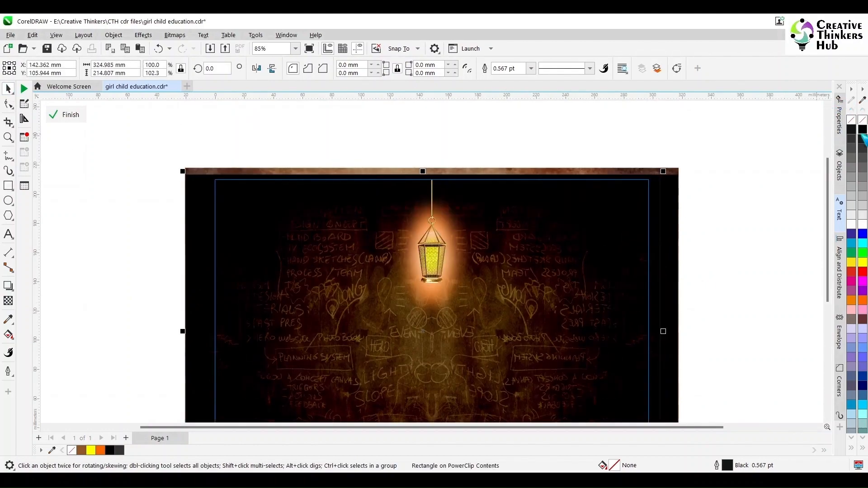
left_click(862, 131)
key("ctrl+Page_Down")
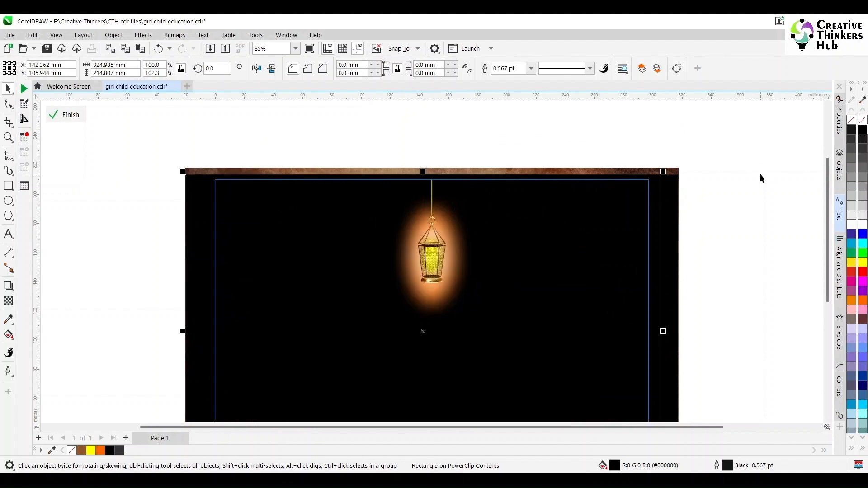
Step: Apply a linear transparency to the black rectangle, opaque on the yellow-top girl's side and fading out past the lantern, then finish editing the PowerClip
left_click(8, 301)
left_click_drag(242, 409, 413, 339)
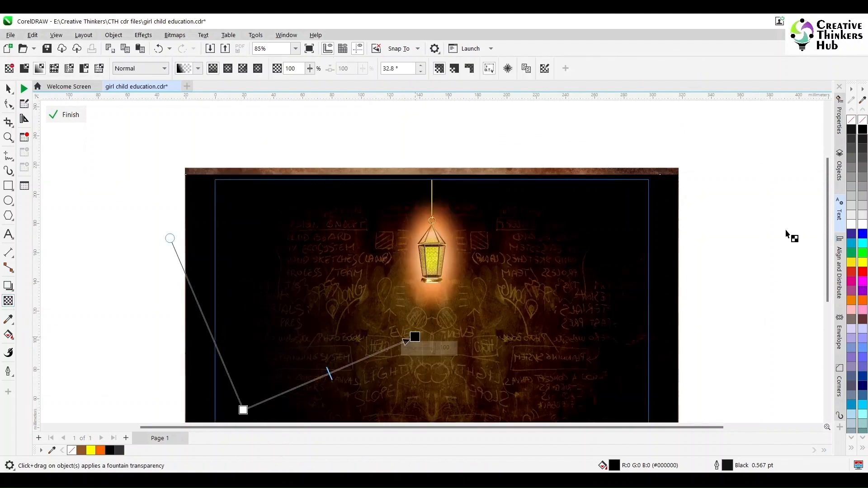
left_click_drag(827, 233, 746, 300)
left_click_drag(243, 344, 240, 293)
left_click_drag(415, 271, 477, 272)
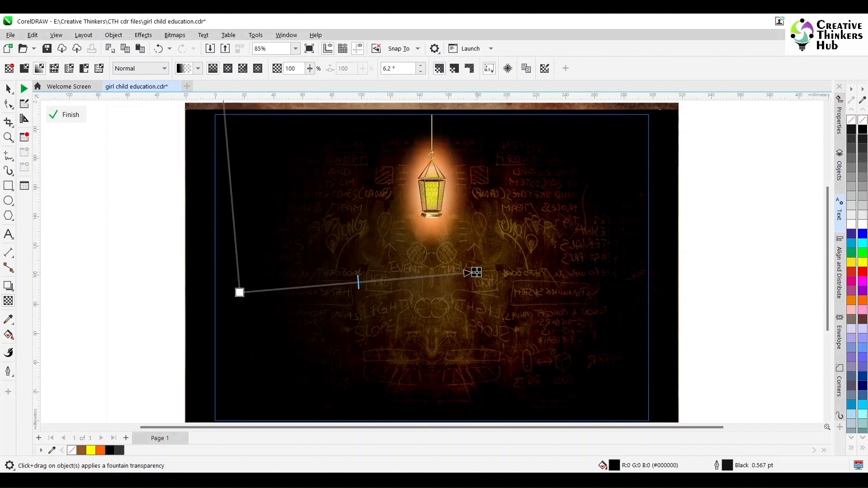
left_click_drag(240, 292, 292, 296)
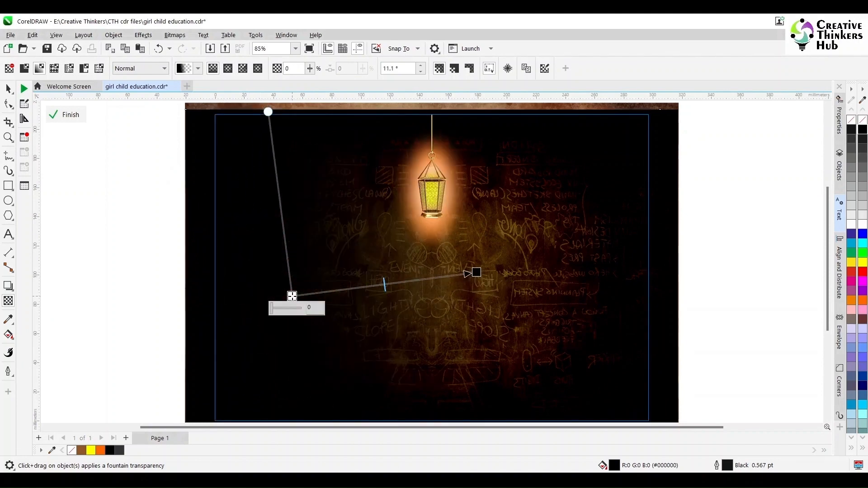
left_click(64, 118)
left_click(195, 243)
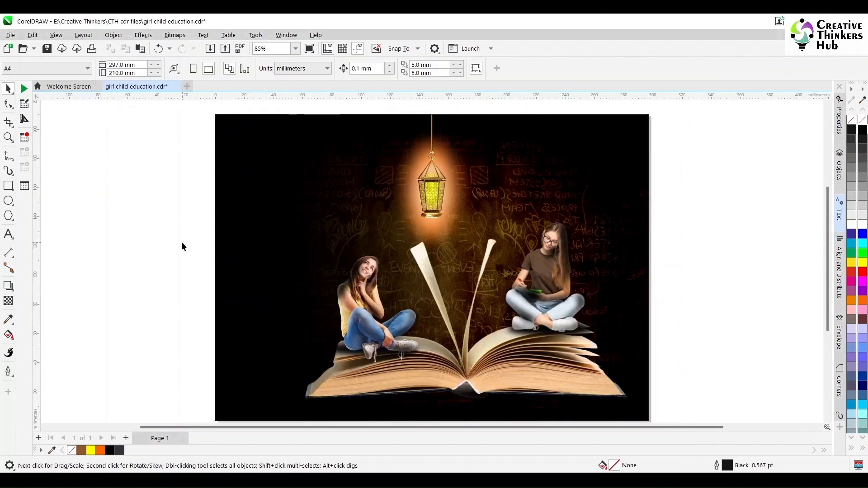
Step: Reopen the background PowerClip and shift the transparency's opaque start farther from the center to reveal more chalk texture
double_click(221, 202)
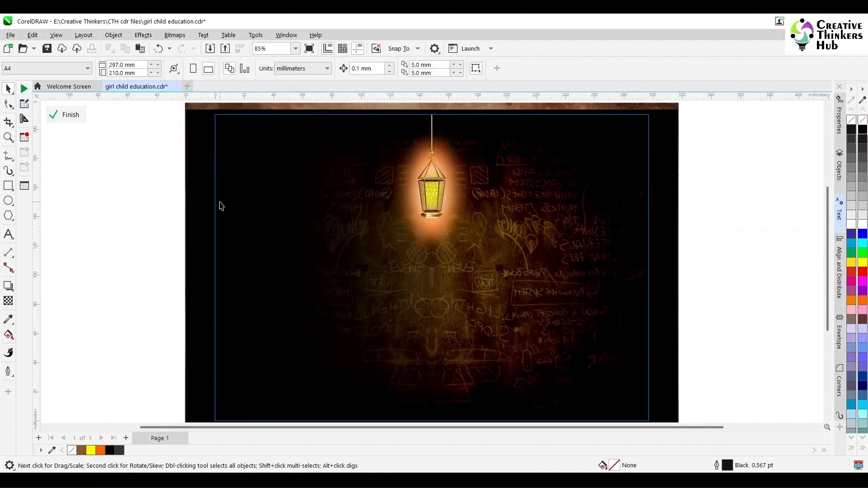
left_click(220, 206)
left_click(8, 301)
left_click_drag(290, 296, 252, 308)
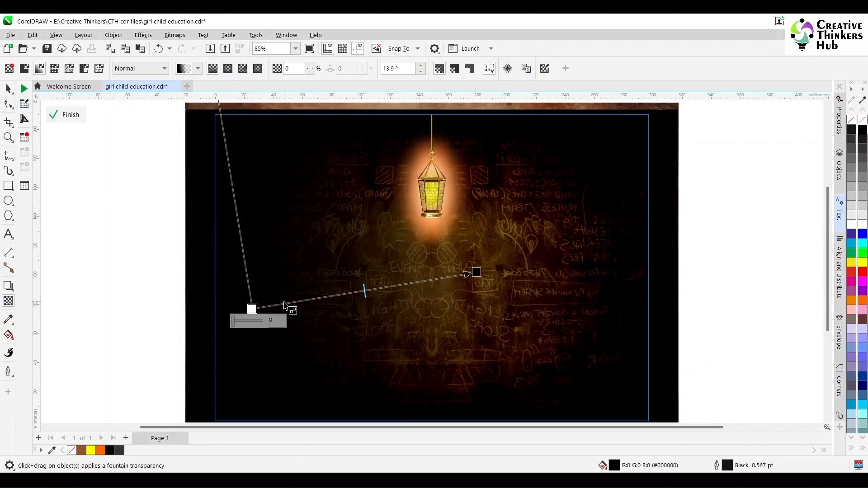
Step: Move the lantern with its cord and glow toward the girl in the brown top and finish editing the PowerClip
left_click(8, 88)
left_click_drag(774, 108, 333, 315)
left_click_drag(424, 229, 462, 229)
left_click(774, 221)
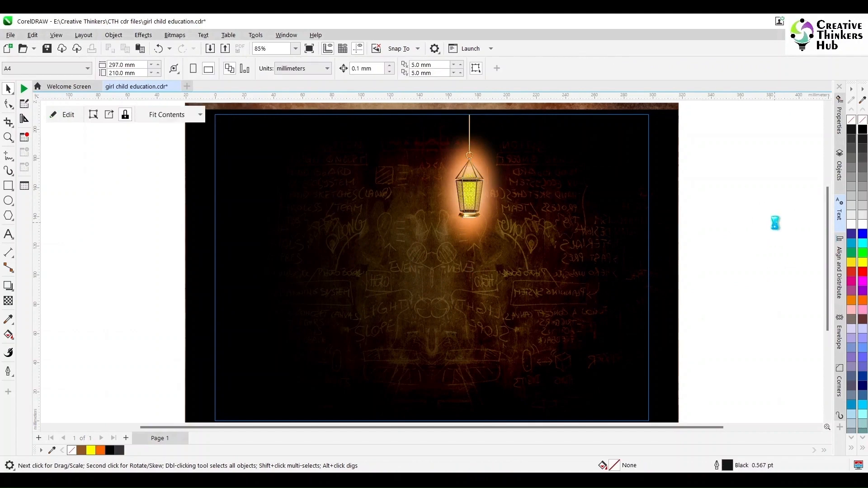
left_click(774, 221)
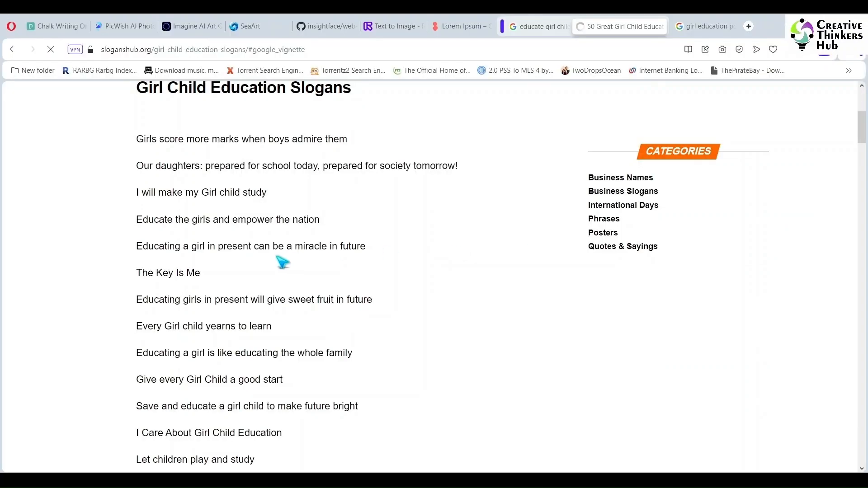
Step: On the SlogansHub girl child education page in the browser, browse the slogans and copy "Girls education is a way to developed nation"
scroll(235, 258, "down", 4)
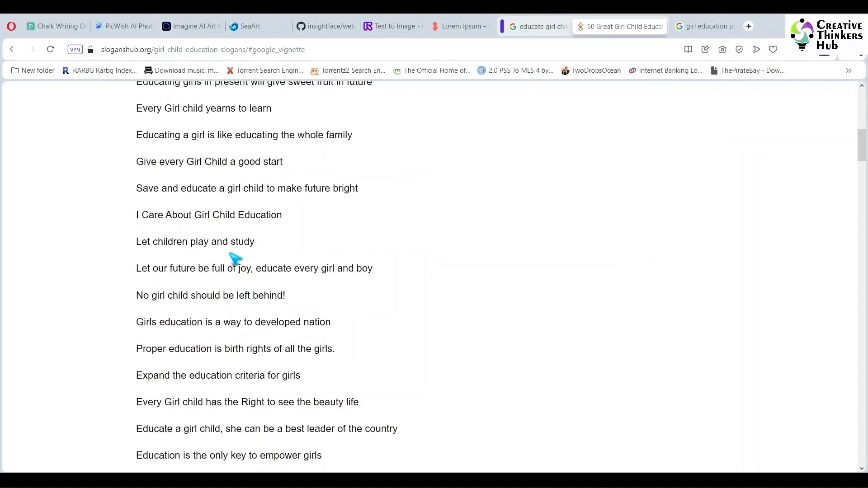
scroll(198, 338, "down", 3)
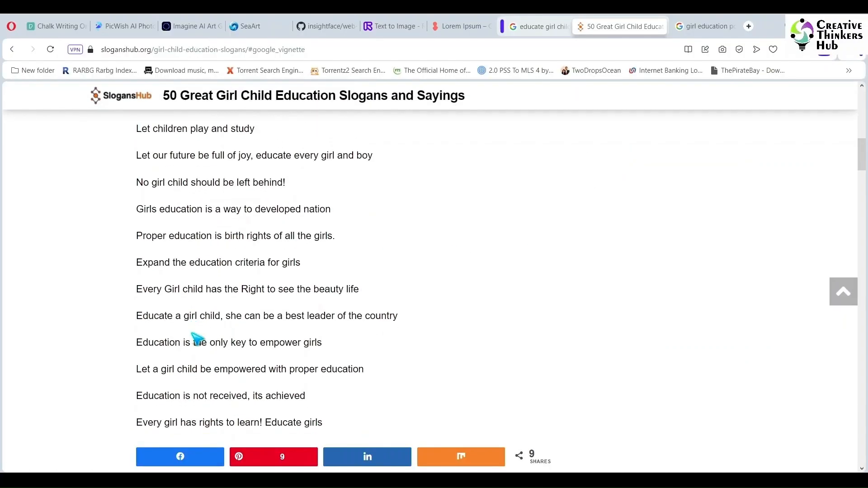
scroll(198, 338, "down", 1)
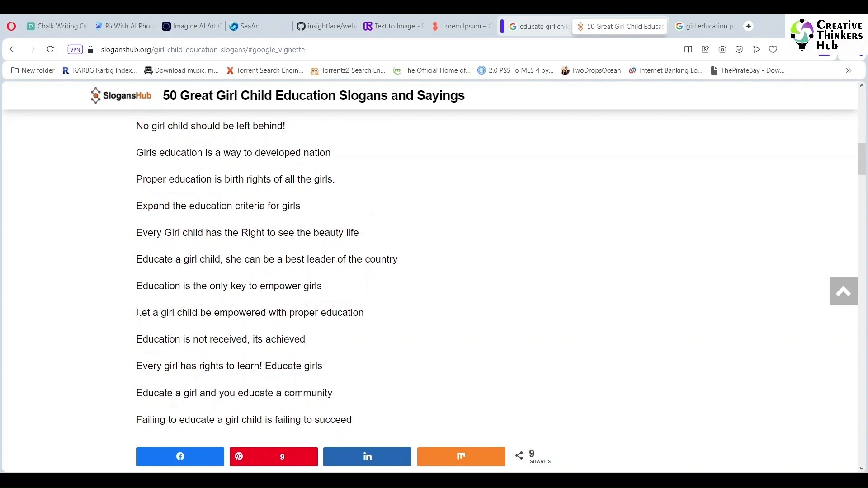
mouse_move(137, 152)
left_mouse_down()
mouse_move(330, 152)
mouse_move(136, 152)
left_mouse_up()
left_click(229, 127)
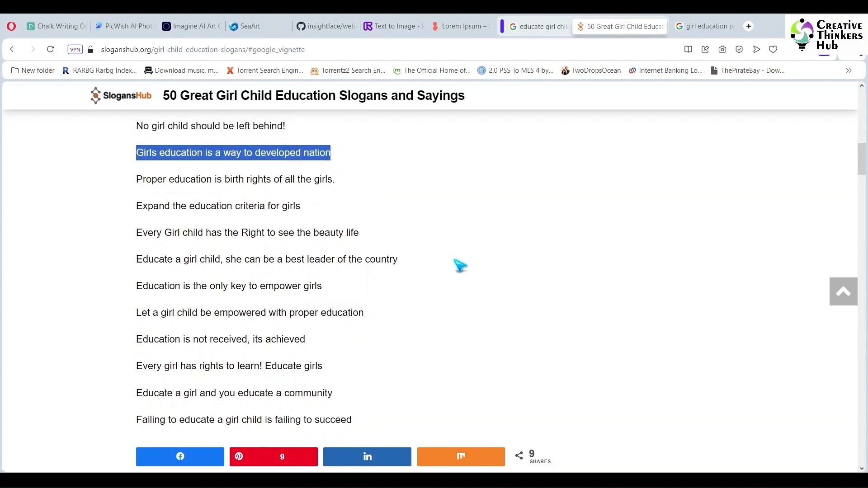
scroll(460, 266, "up", 3)
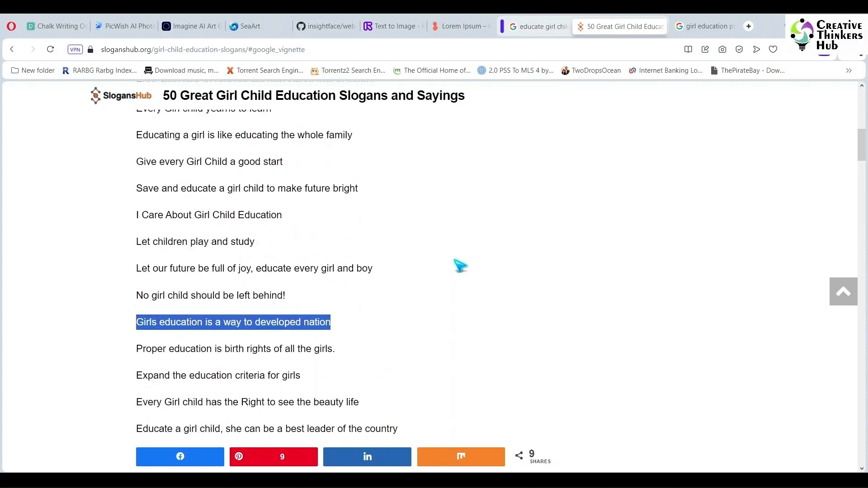
scroll(460, 266, "up", 3)
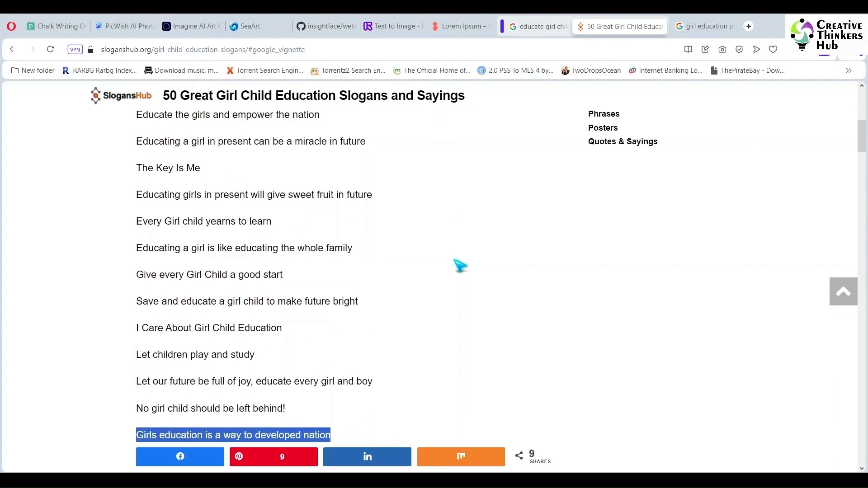
scroll(460, 266, "up", 1)
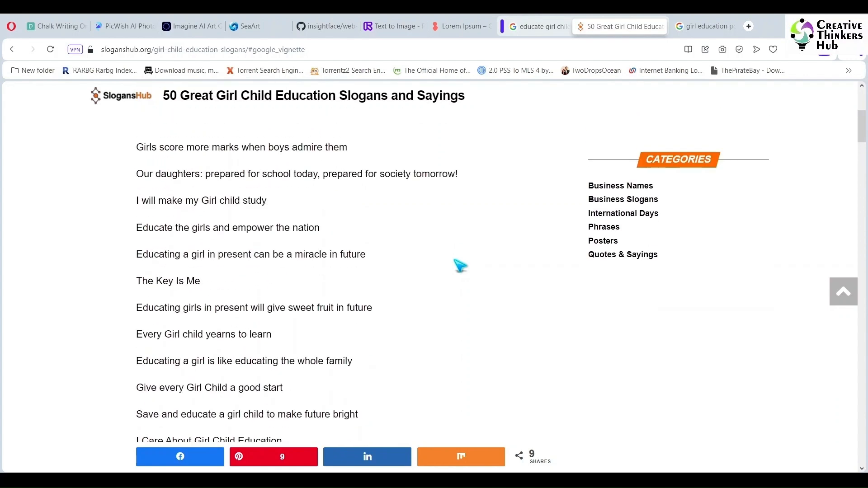
scroll(460, 266, "down", 2)
scroll(459, 265, "down", 1)
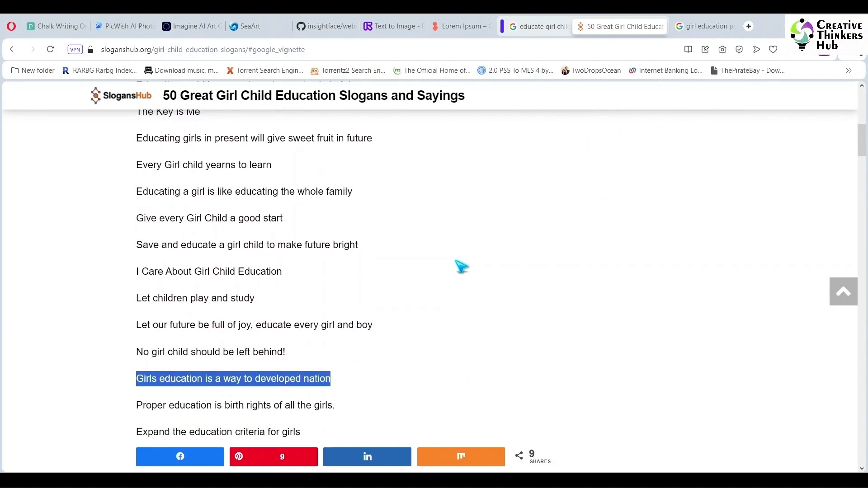
Step: Switch back to CorelDRAW and paste the copied slogan as a new artistic text line beside the page
key("alt+Tab")
left_click(8, 234)
left_click(163, 253)
key("ctrl+v")
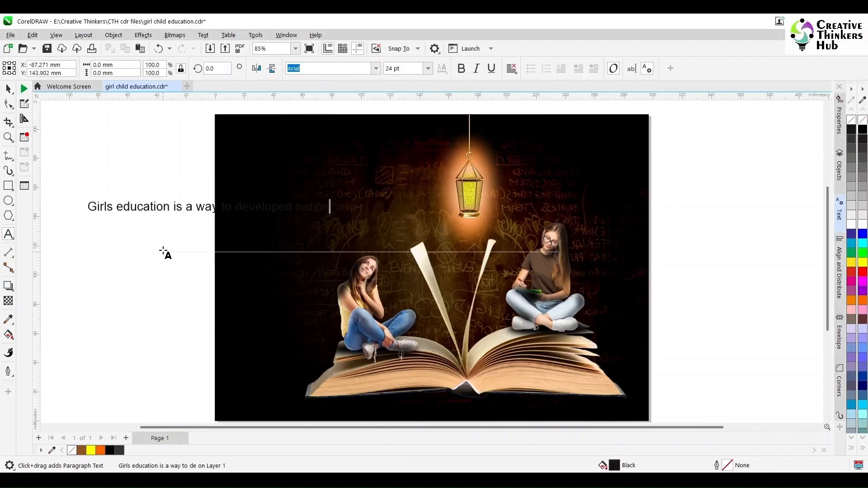
Step: Change the case of the whole pasted slogan line to uppercase
left_click(8, 89)
right_click(186, 210)
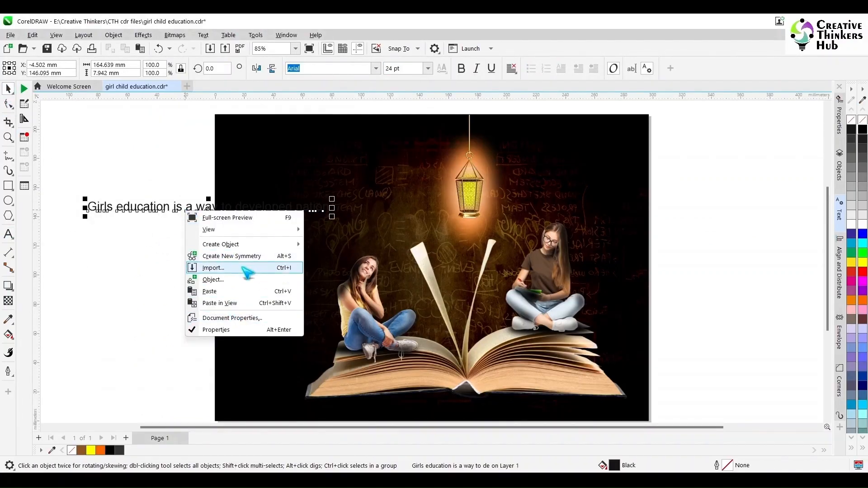
left_click(8, 234)
left_click_drag(330, 207, 89, 207)
right_click(113, 208)
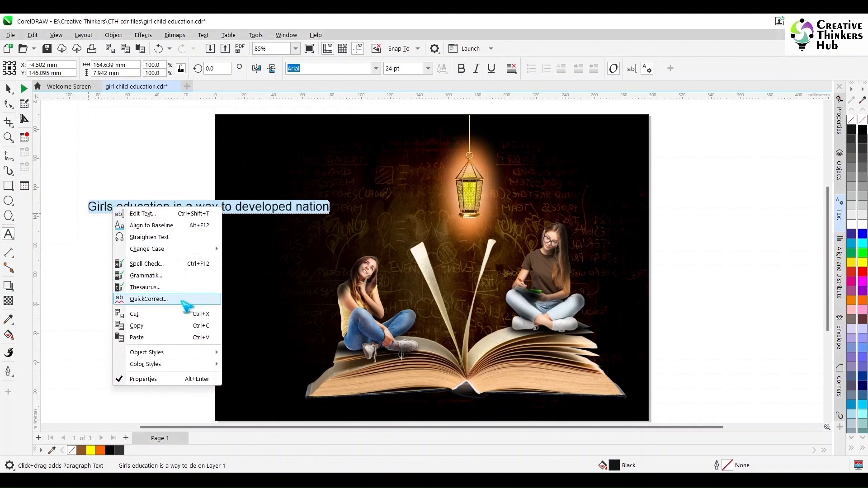
mouse_move(154, 249)
left_click(261, 274)
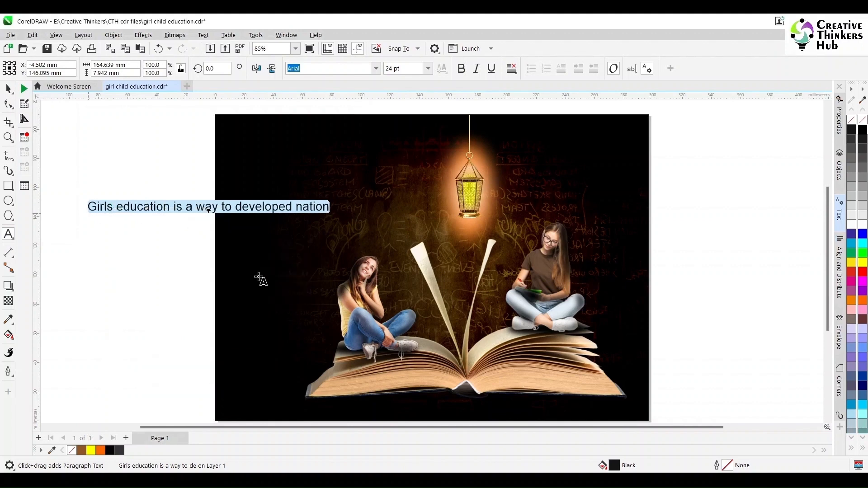
Step: Move the uppercase slogan onto the upper part of the dark page and align its text left
left_click(8, 89)
left_click_drag(247, 208, 380, 144)
left_click(511, 68)
left_click(520, 104)
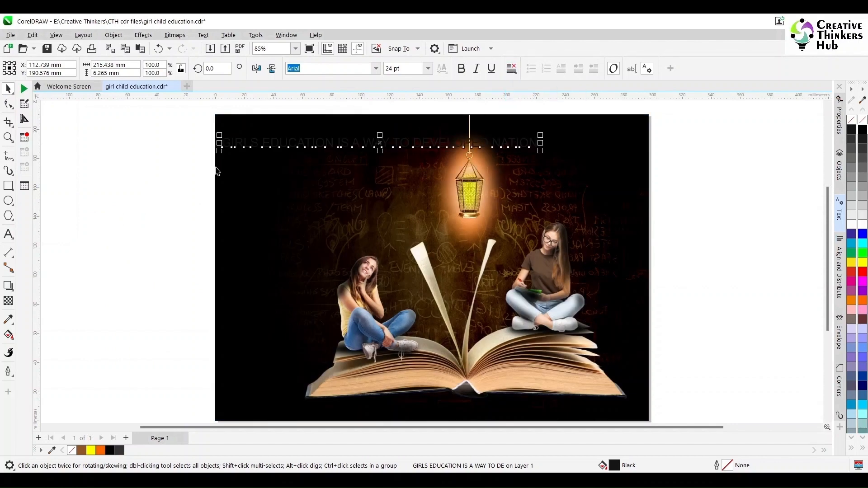
Step: Fill the slogan text with white
key("F8")
left_click(8, 89)
left_click(862, 224)
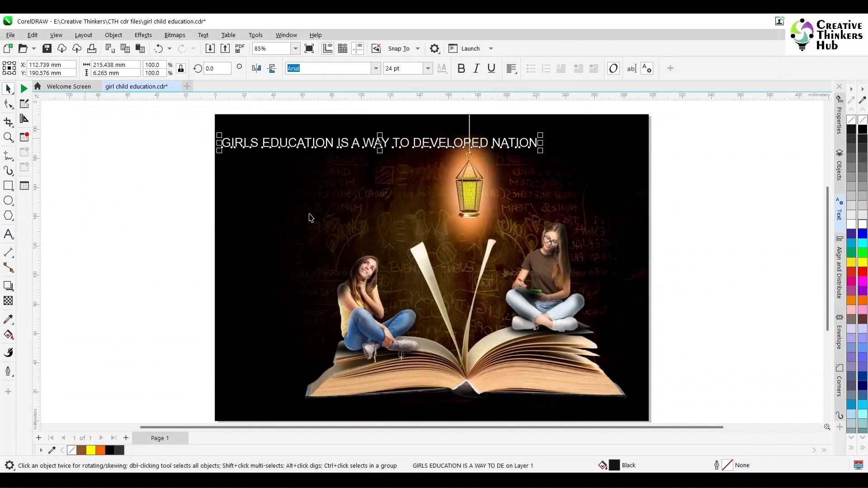
left_click(158, 167)
scroll(156, 167, "down", 1)
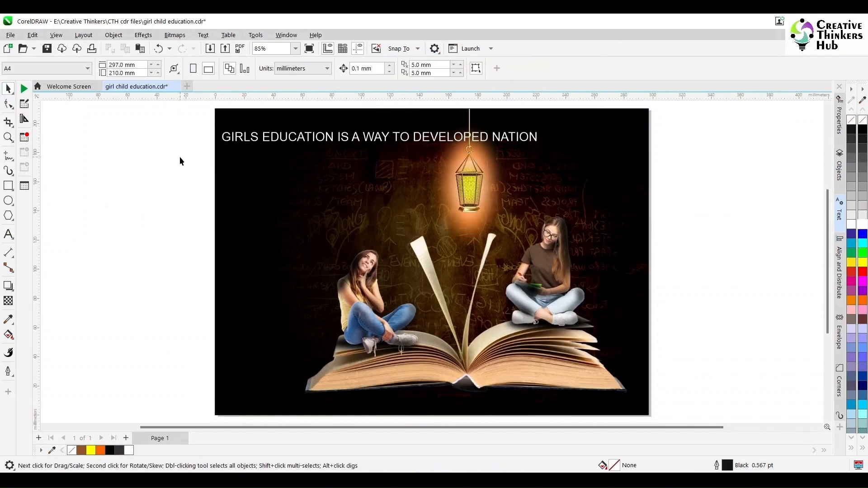
Step: Change the slogan's font to Tiger Rag LET
left_click(228, 138)
left_click(376, 69)
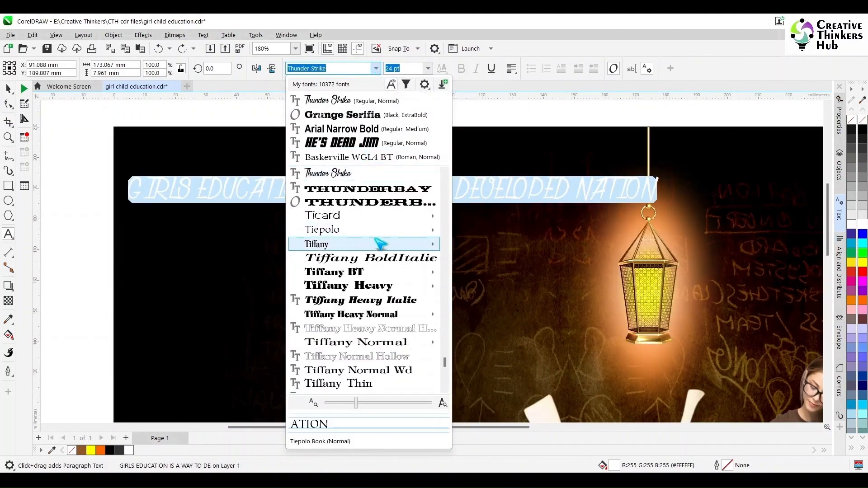
scroll(376, 239, "down", 5)
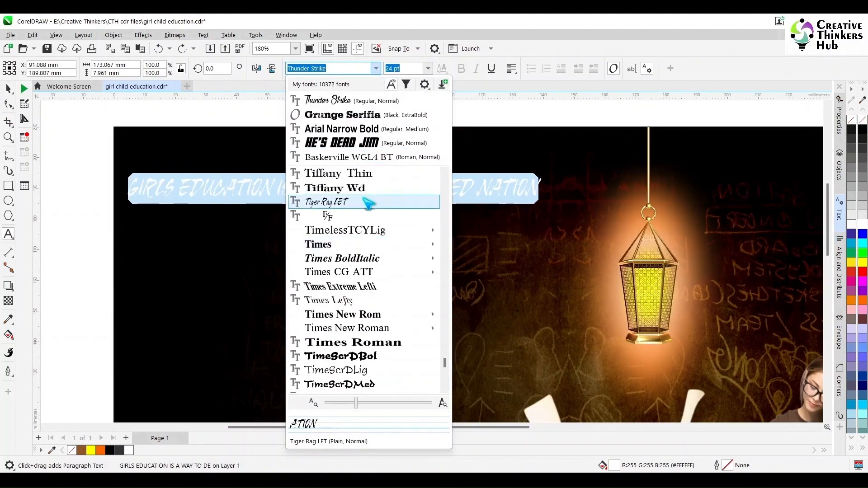
left_click(367, 203)
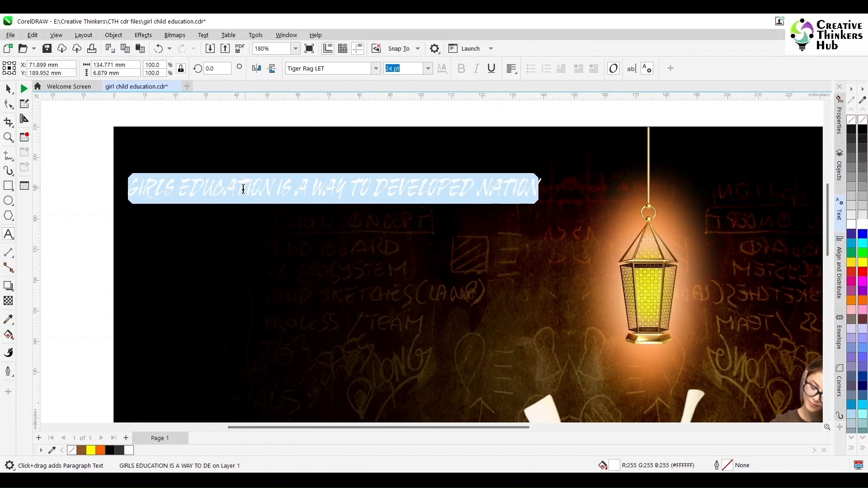
Step: Insert line breaks in the slogan after GIRLS and after EDUCATION
key("Escape")
key("Return")
key("Right")
key("Right")
key("Right")
key("Right")
key("Right")
key("Right")
key("Right")
key("Right")
key("Right")
key("Right")
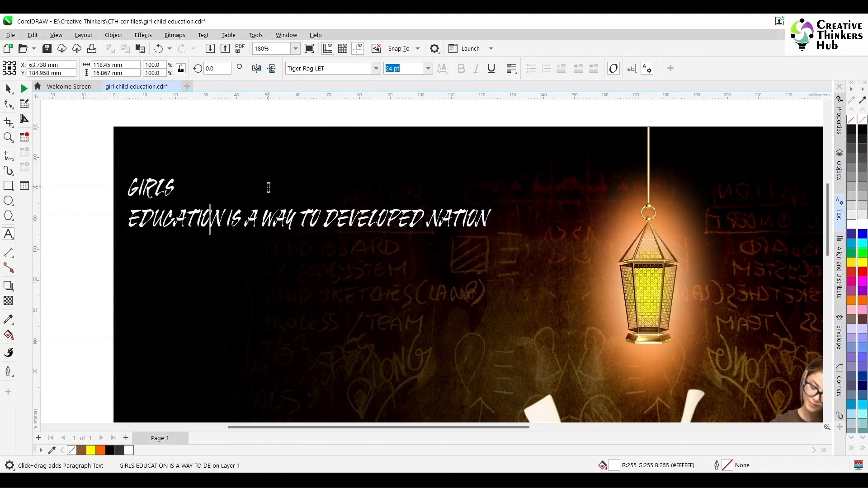
key("Return")
Step: Insert line breaks in the slogan after IS A WAY and after TO DEVELOPED, putting NATION on its own line
key("Right")
key("Right")
key("Right")
key("Right")
key("Right")
key("Right")
key("Right")
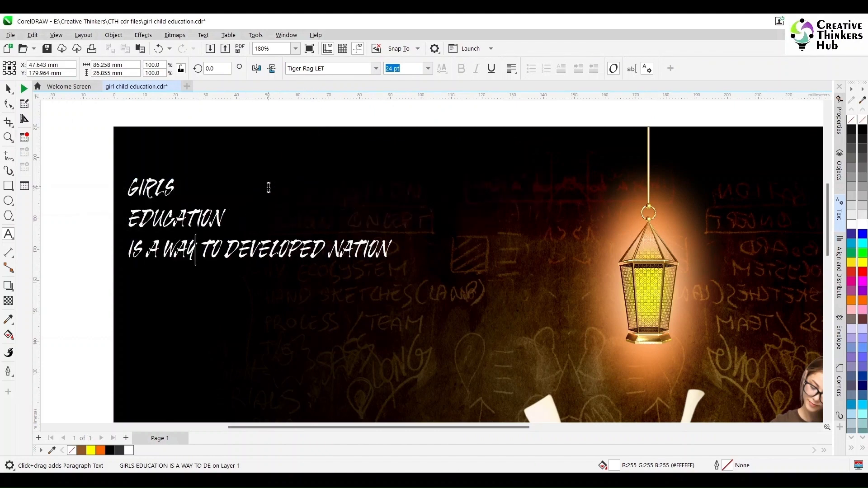
key("BackSpace")
type("Y")
key("Delete")
key("Return")
key("Right")
key("Right")
key("Right")
key("Right")
key("Right")
key("Right")
key("Right")
key("Right")
key("Right")
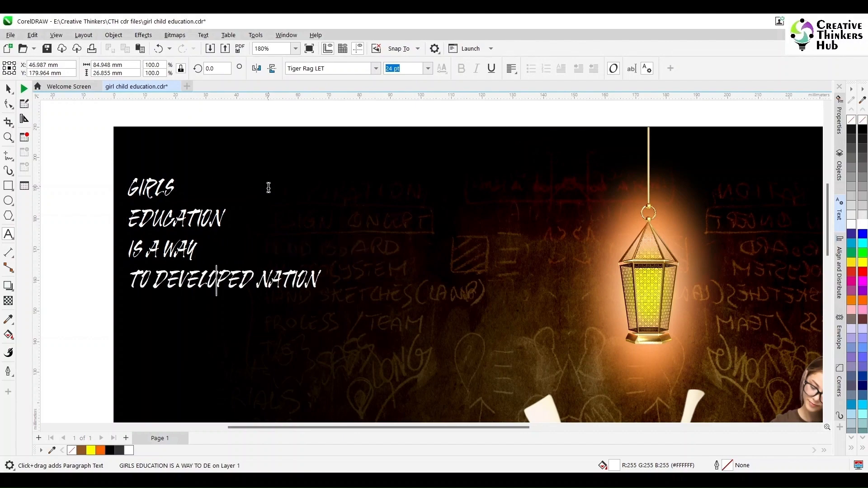
key("Return")
left_click(8, 89)
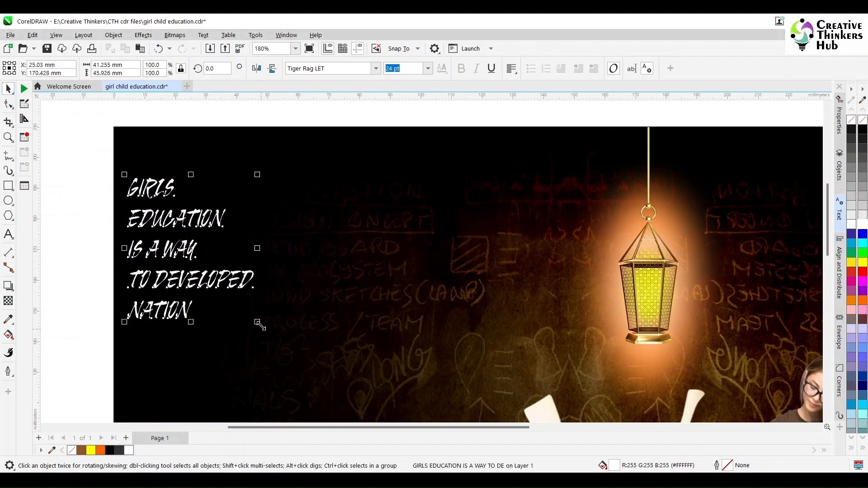
Step: Enlarge the five-line slogan to about 51 pt and position it in the page's upper-left area above the girl in yellow
left_click_drag(257, 321, 340, 414)
key("F4")
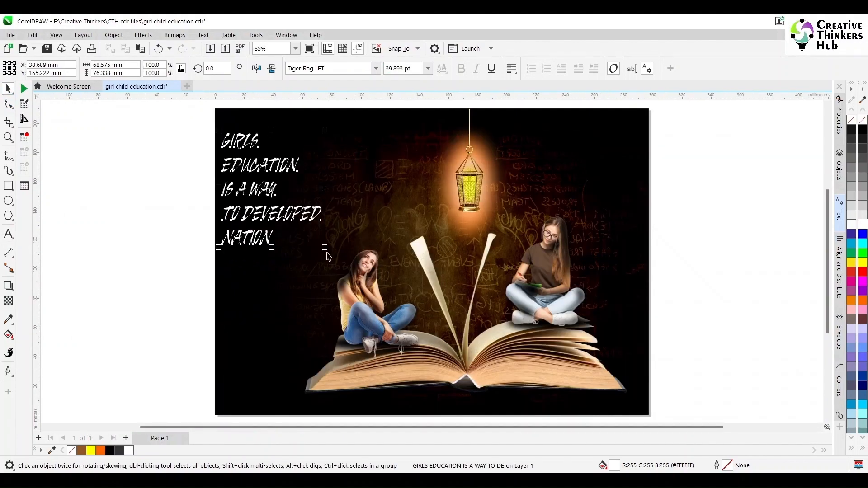
left_click_drag(324, 247, 353, 277)
left_click_drag(268, 236, 281, 229)
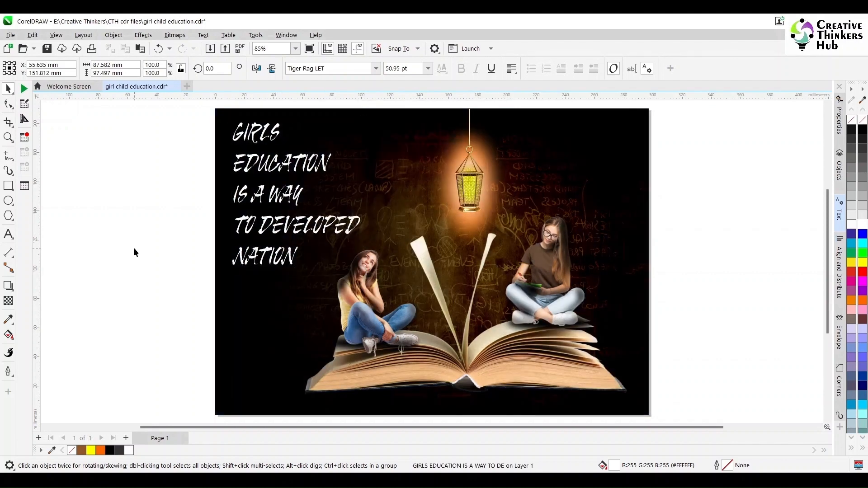
left_click(136, 249)
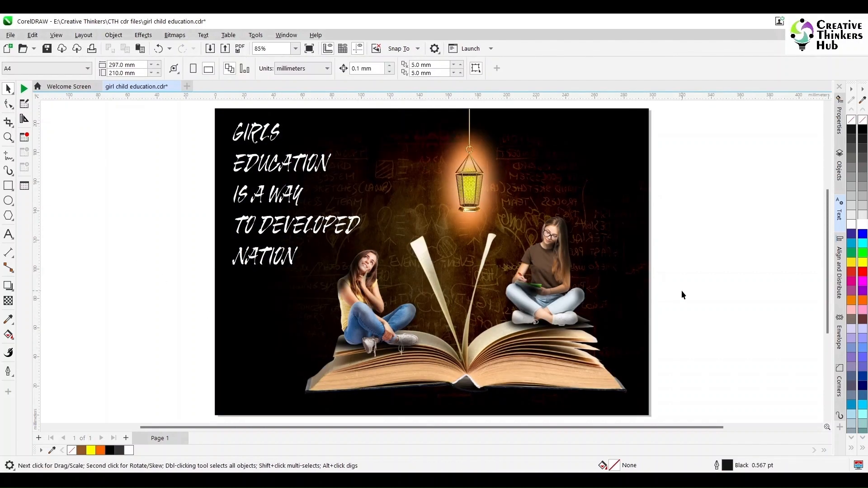
Step: Duplicate the slogan with a slight offset up and to the left, and fill the lower copy with cyan
left_click(352, 234)
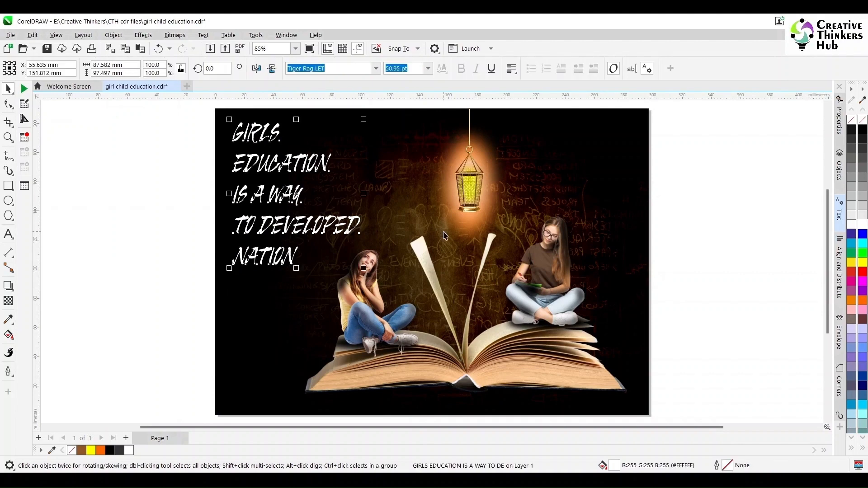
left_click(152, 232)
left_click_drag(246, 229, 245, 228)
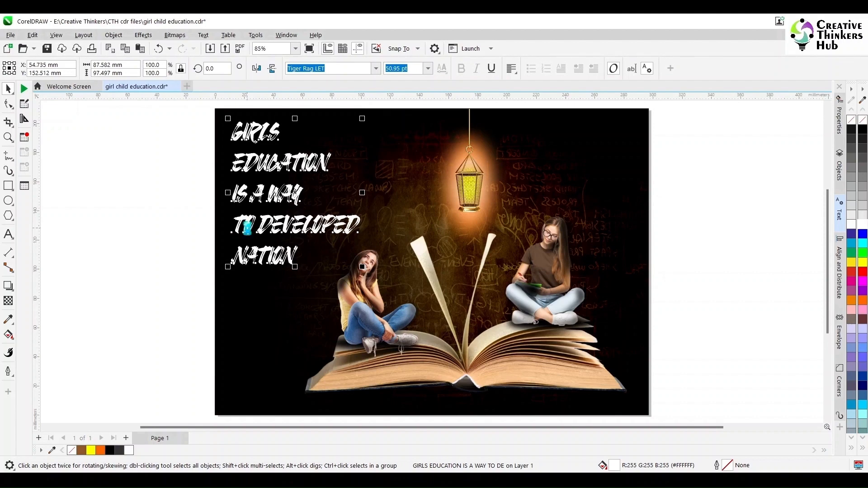
left_click(8, 138)
left_click_drag(171, 184, 387, 281)
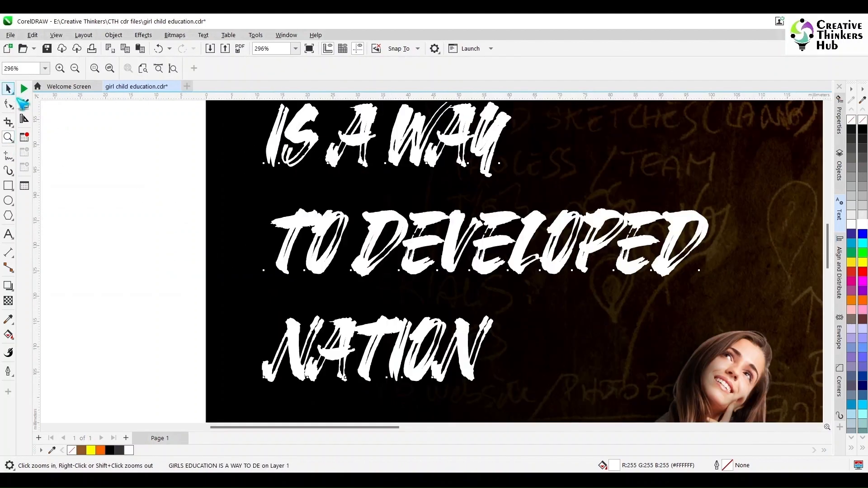
left_click(862, 243)
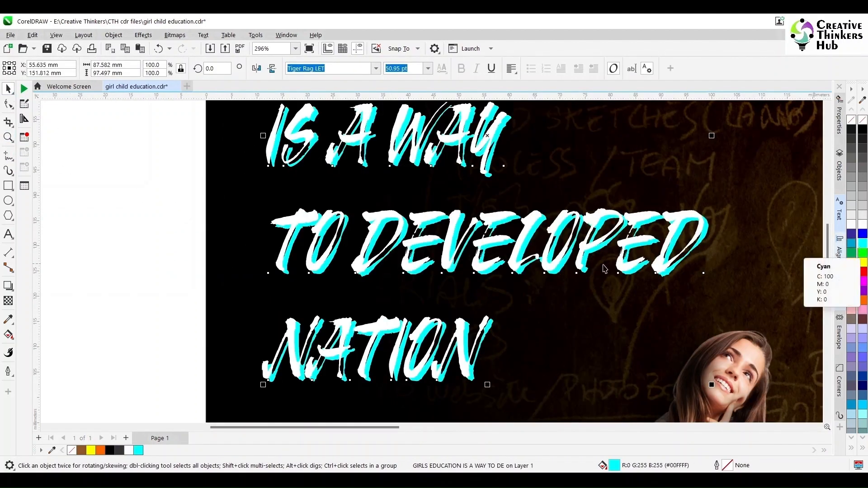
Step: Move the white slogan copy closer to the cyan one, leaving only a thin cyan edge as a shadow
left_click(154, 244)
left_click(370, 261)
left_click_drag(369, 261, 370, 265)
key("shift+F4")
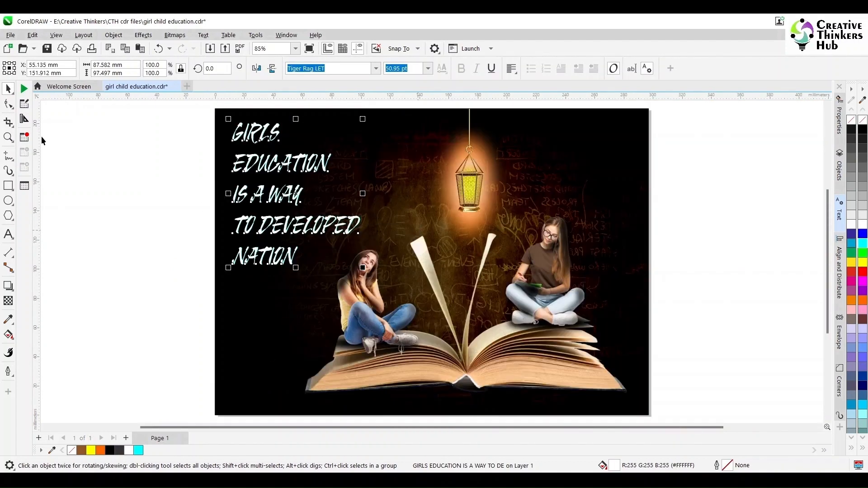
left_click(121, 148)
Step: Add the artistic text TEACHING on the empty area beside the page
left_click(8, 234)
left_click(148, 260)
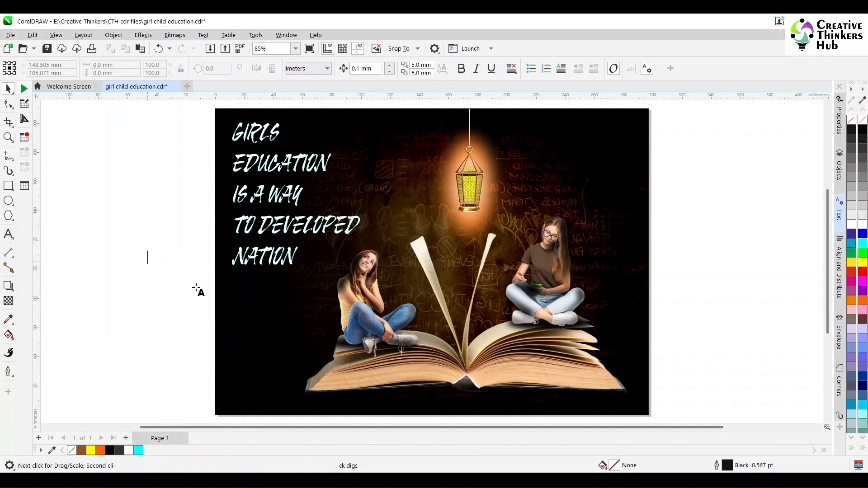
type("TEACHING")
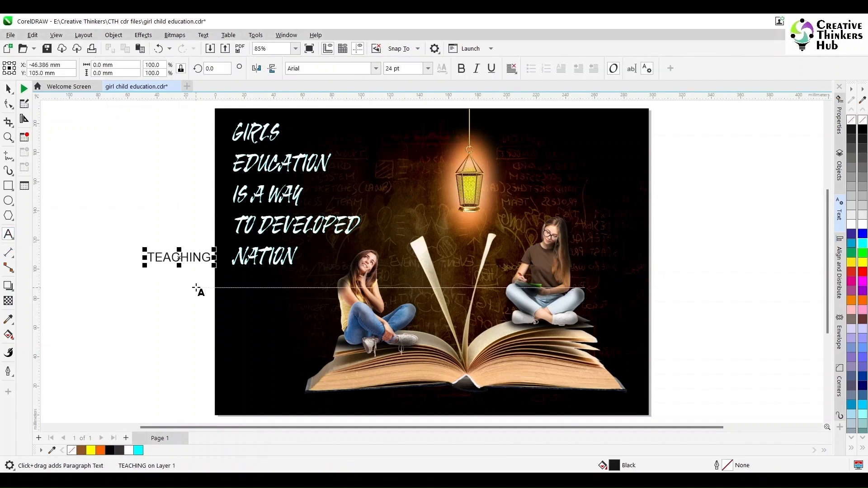
Step: Duplicate the word TEACHING above the original and replace the copy's text with TRAINING
left_click(8, 89)
left_click_drag(178, 257, 156, 211)
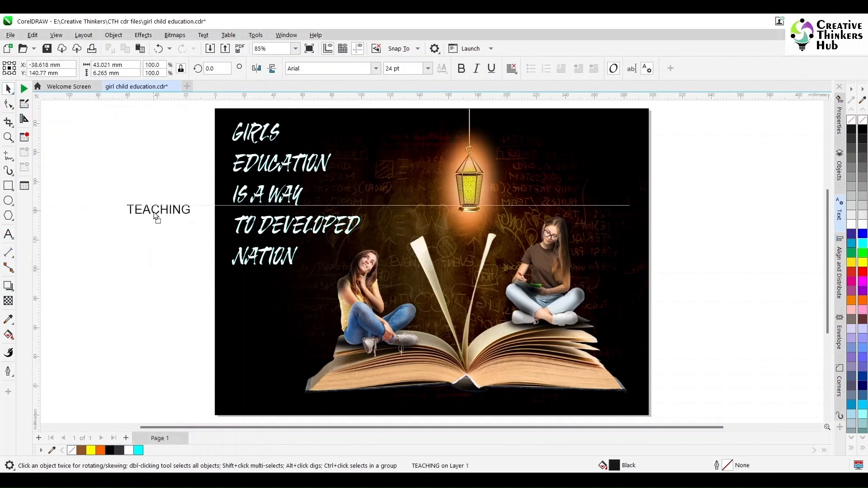
right_click(156, 211)
left_click(9, 234)
key("ctrl+a")
key("Delete")
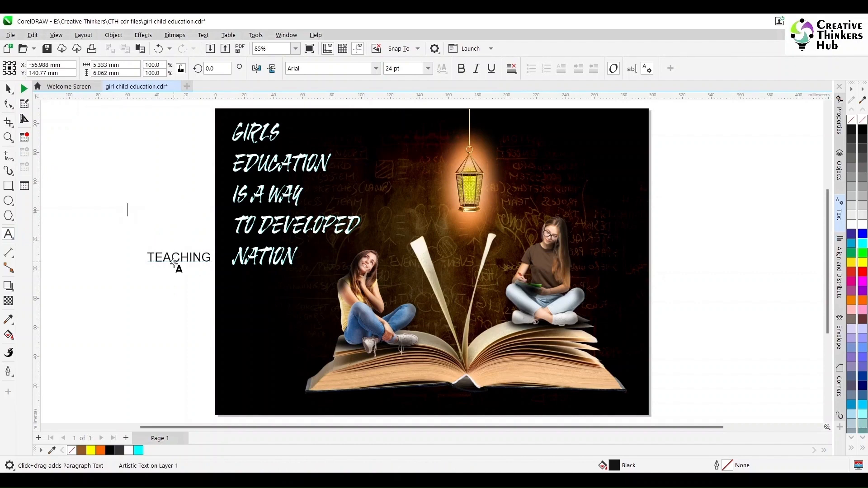
Step: Duplicate the word TRAINING above itself and replace the copy's text with SCHOOL
left_click_drag(158, 209, 157, 157)
right_click(156, 158)
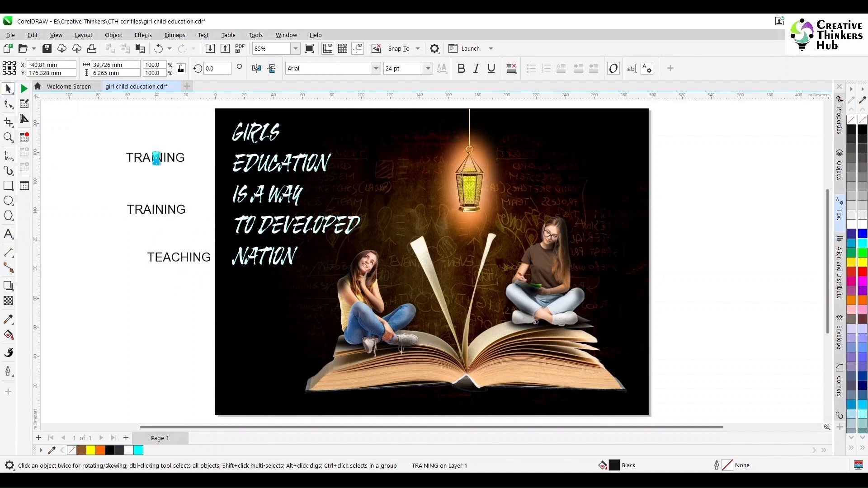
key("ctrl+a")
type("SCH")
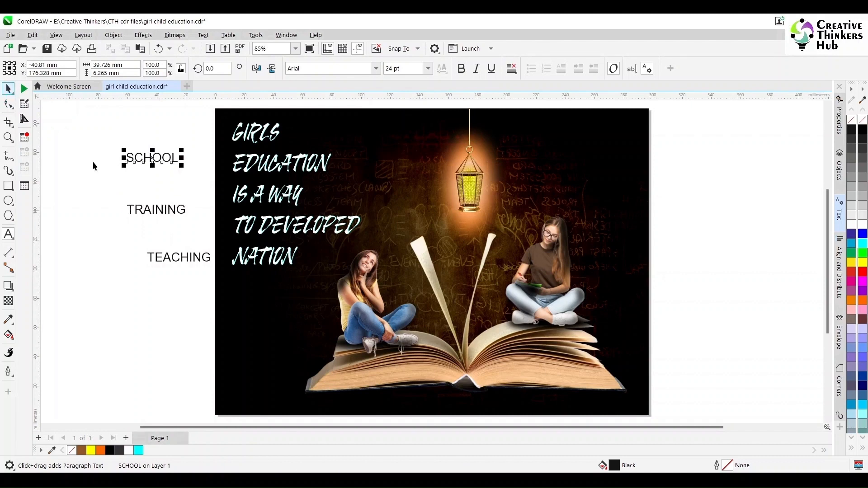
Step: Duplicate the word SCHOOL between TRAINING and TEACHING and replace the copy's text with EDUCATION
left_click_drag(148, 158, 113, 235)
right_click(113, 236)
key("ctrl+a")
type("ED")
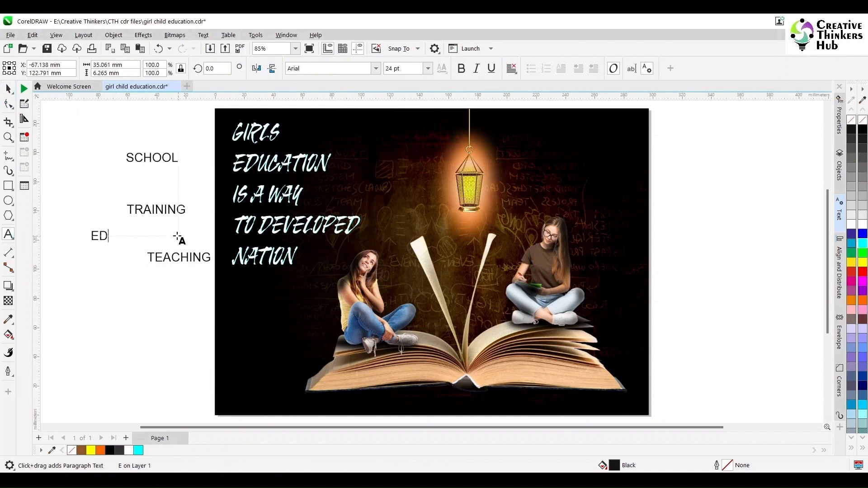
left_click(8, 89)
left_click(123, 133)
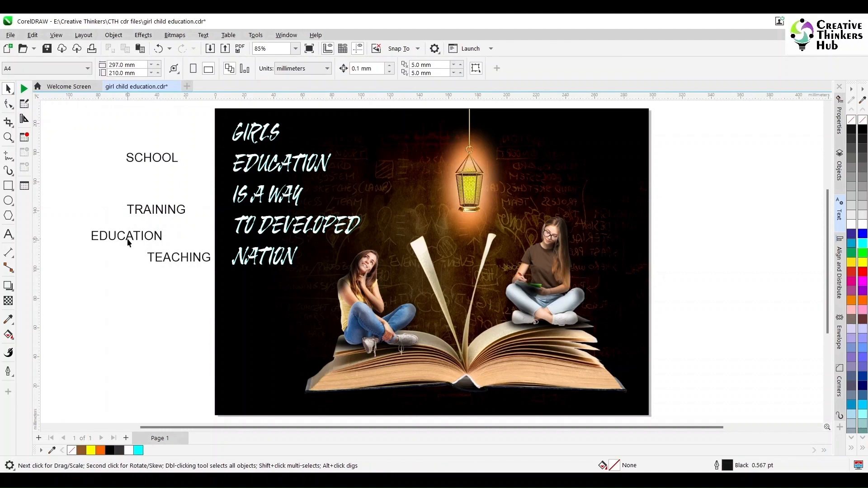
Step: Duplicate the separate word EDUCATION between SCHOOL and TRAINING and replace the copy's text with LEARNING
left_click_drag(128, 239, 124, 186)
right_click(123, 186)
left_click(8, 235)
key("ctrl+a")
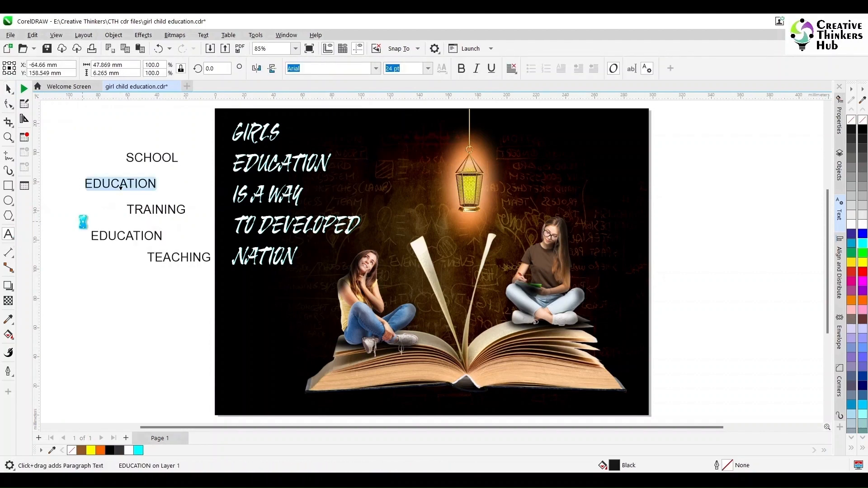
type("Learning")
key("ctrl+a")
type("L")
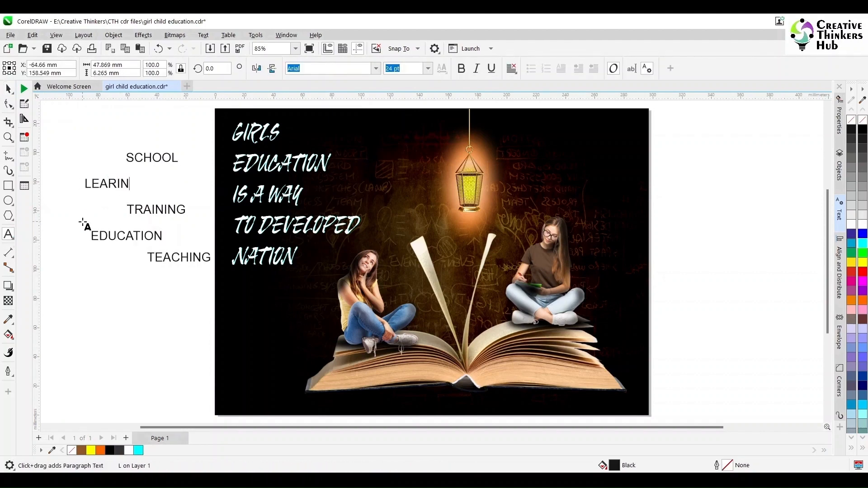
type("EARNING")
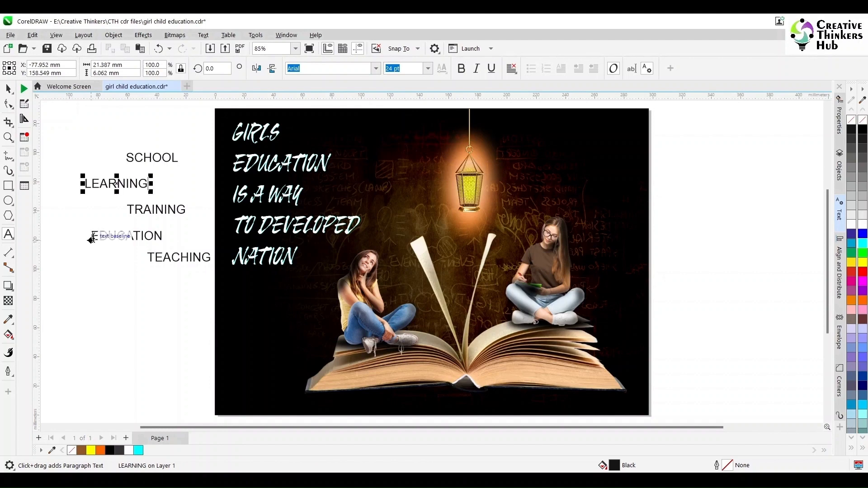
key("Escape")
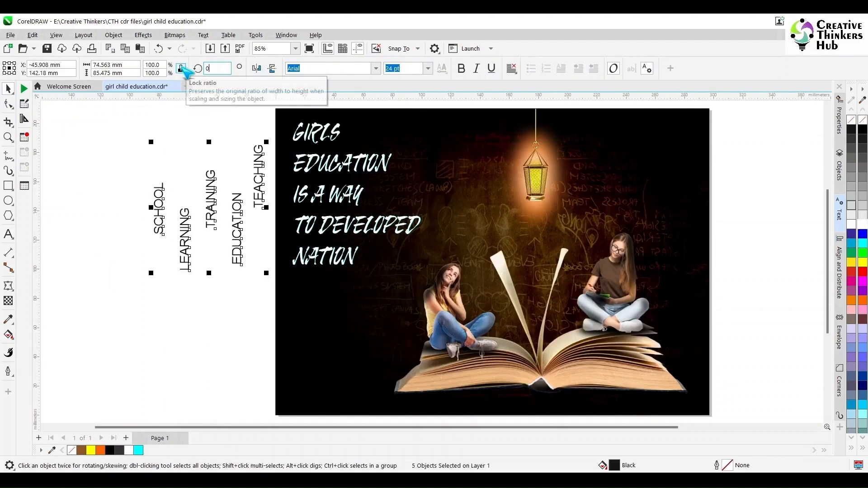
Step: Set the rotation of the five selected words to 0 degrees and their font to Grunge Serifia
key("Return")
left_click(376, 69)
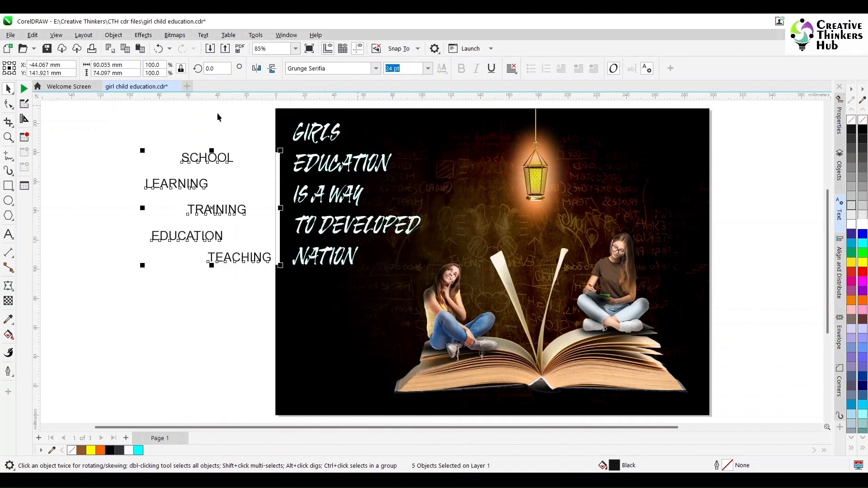
left_click(177, 120)
left_click_drag(129, 131, 284, 323)
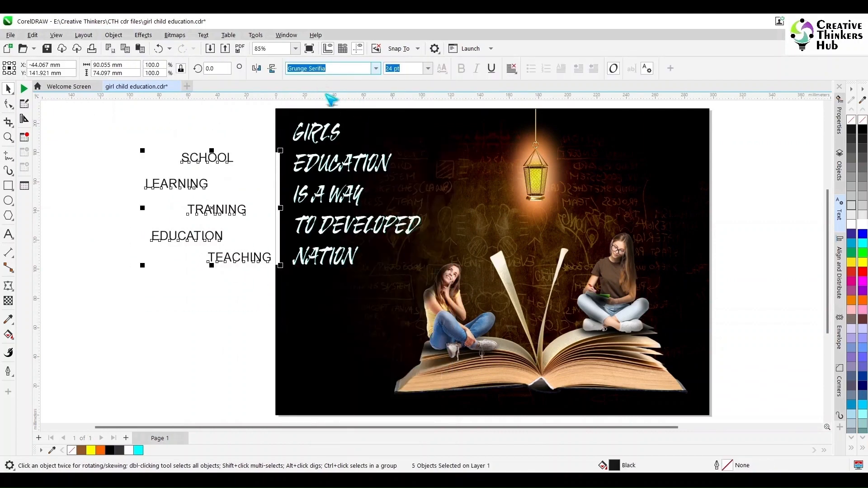
left_click(375, 69)
left_click(342, 174)
left_click(169, 134)
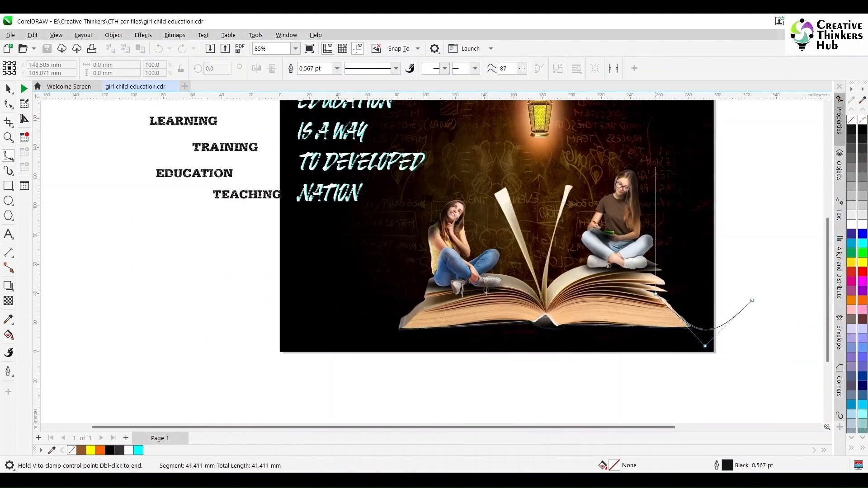
Step: Draw a wavy B-Spline curve about 339 mm wide and 89 mm high across the book and both girls, with a white outline
left_click(660, 285)
left_click(633, 236)
left_click(601, 222)
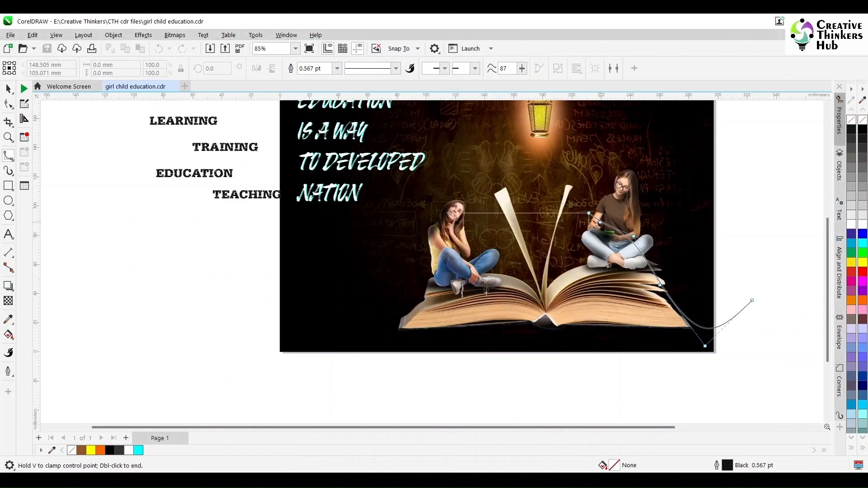
left_click(517, 212)
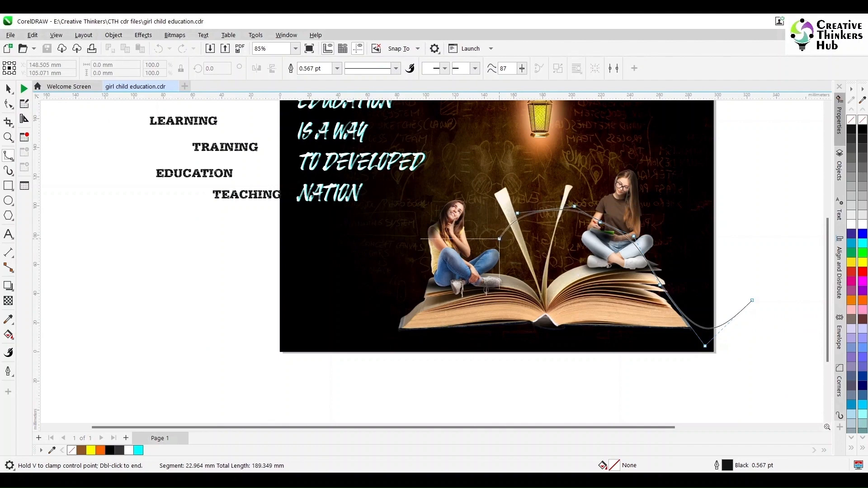
left_click(499, 239)
left_click(469, 257)
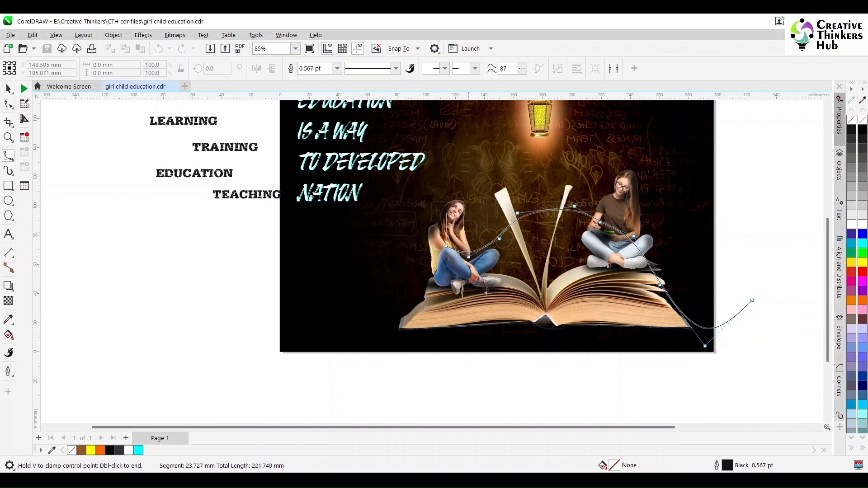
left_click(438, 246)
left_click(415, 257)
left_click(380, 300)
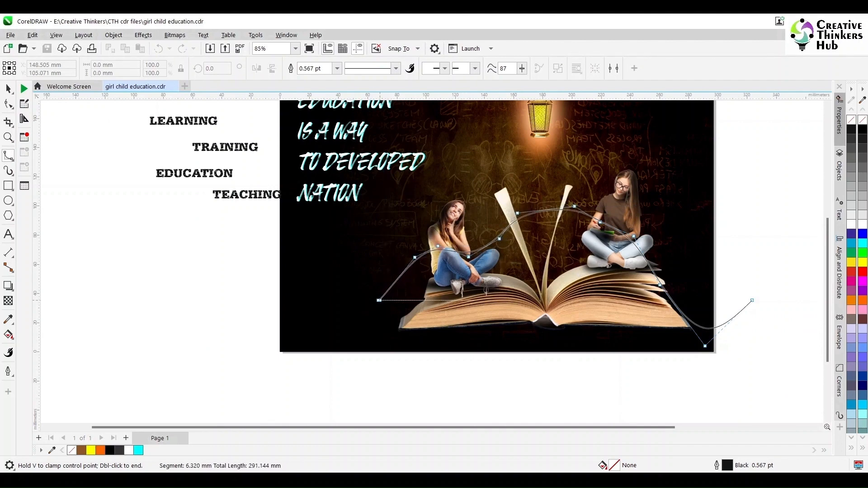
left_click(310, 268)
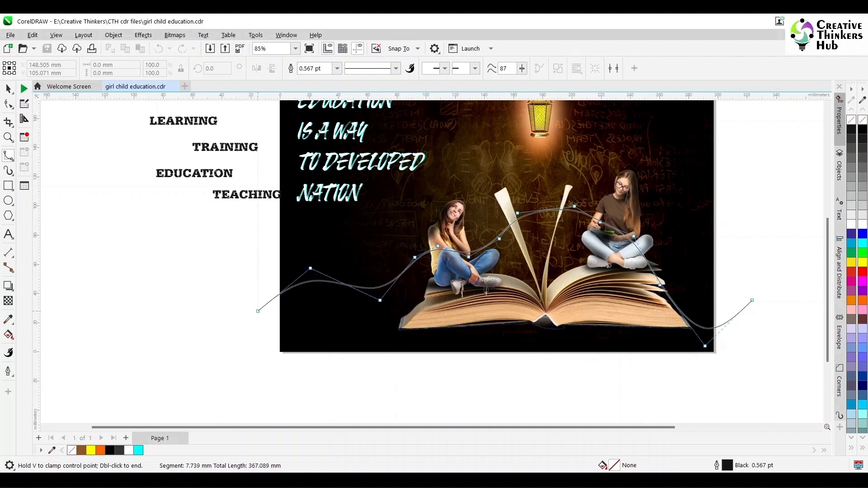
double_click(258, 339)
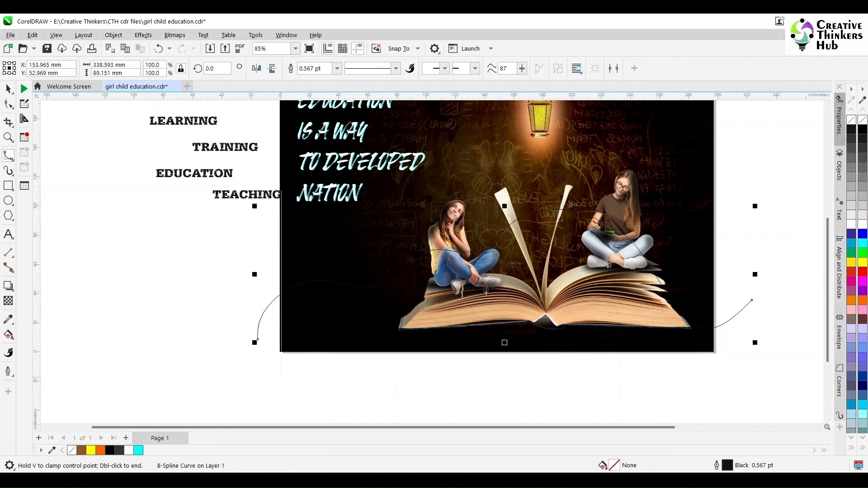
key("space")
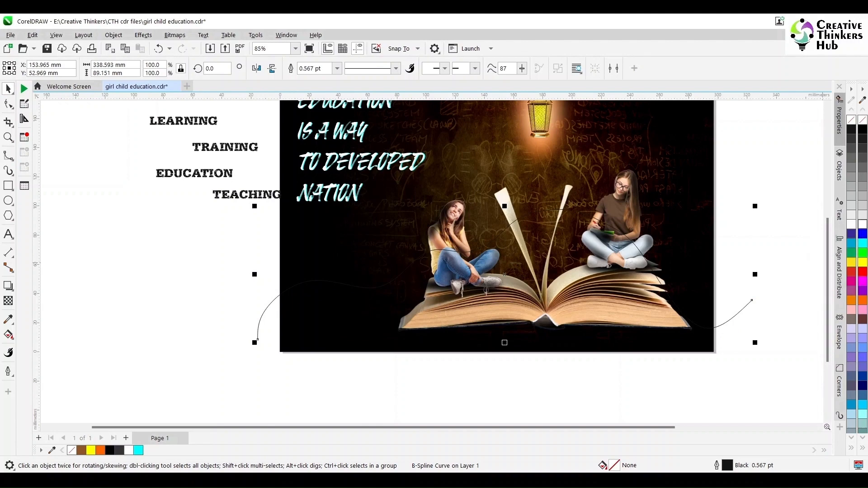
right_click(863, 224)
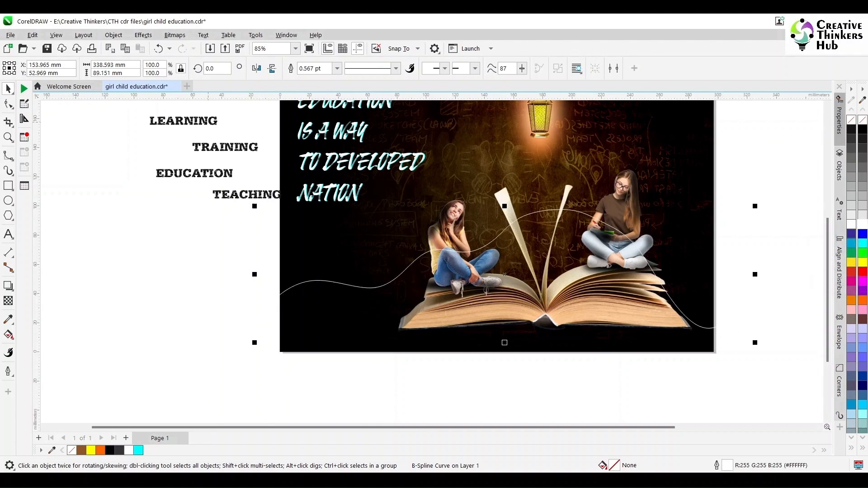
Step: Fit the word LEARNING in white to the lower end of the curve beside the book, mirrored horizontally and vertically to read upright
left_click_drag(184, 121, 735, 312)
left_click(203, 35)
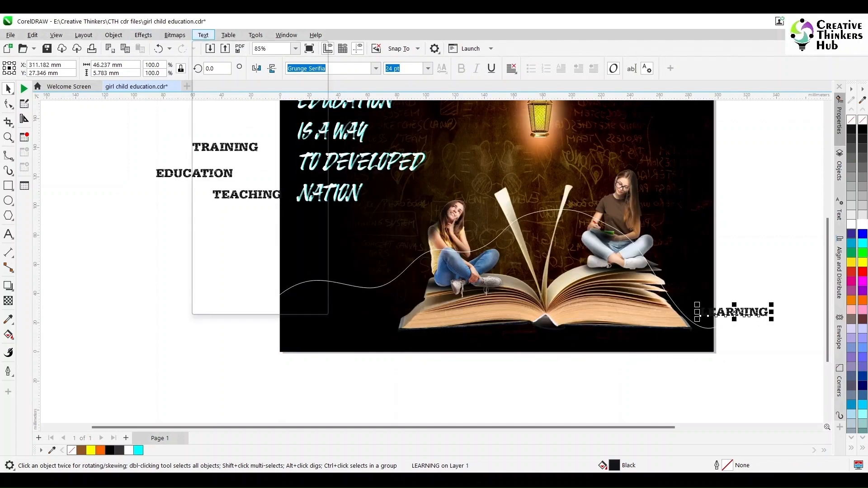
left_click(235, 177)
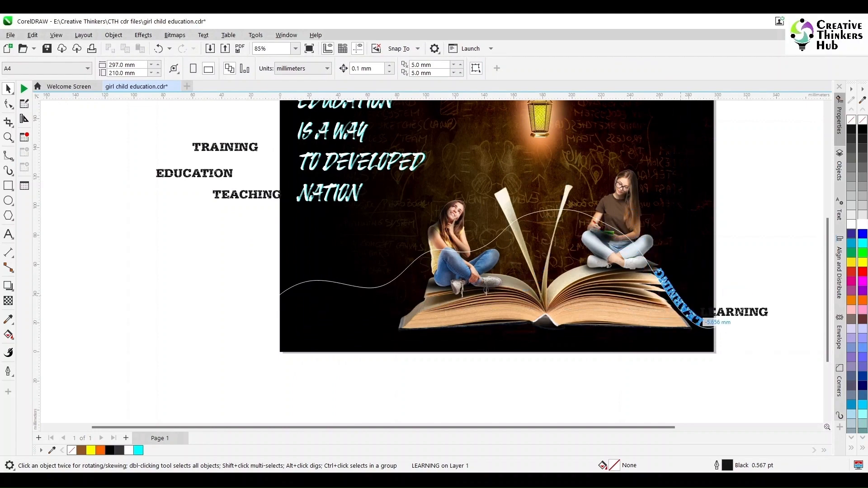
left_click(704, 320)
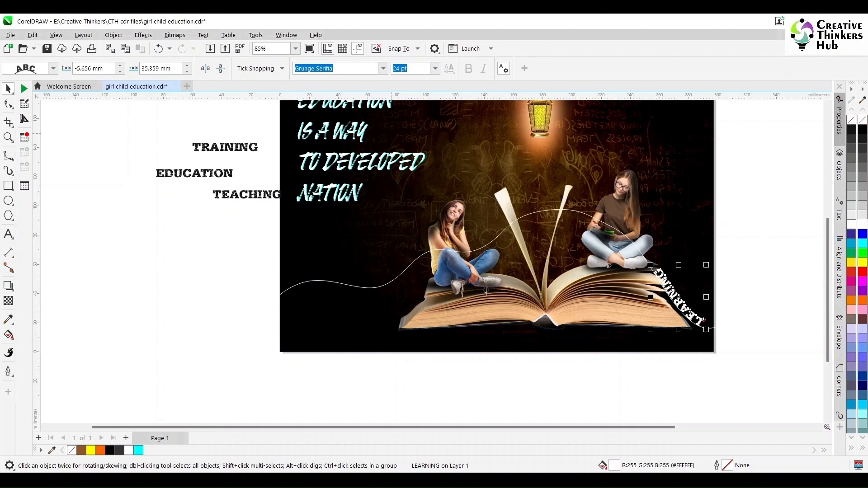
left_click(220, 68)
left_click(205, 68)
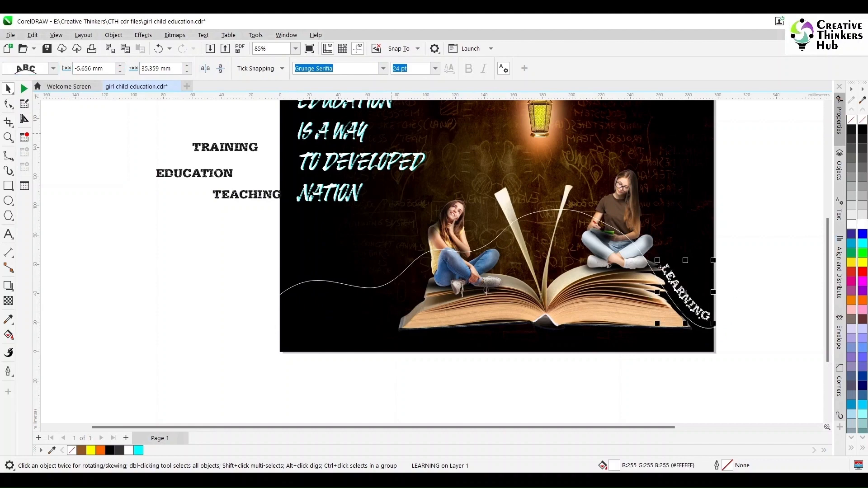
Step: Move the separate word TRAINING into the curved text directly after LEARNING
left_click(9, 234)
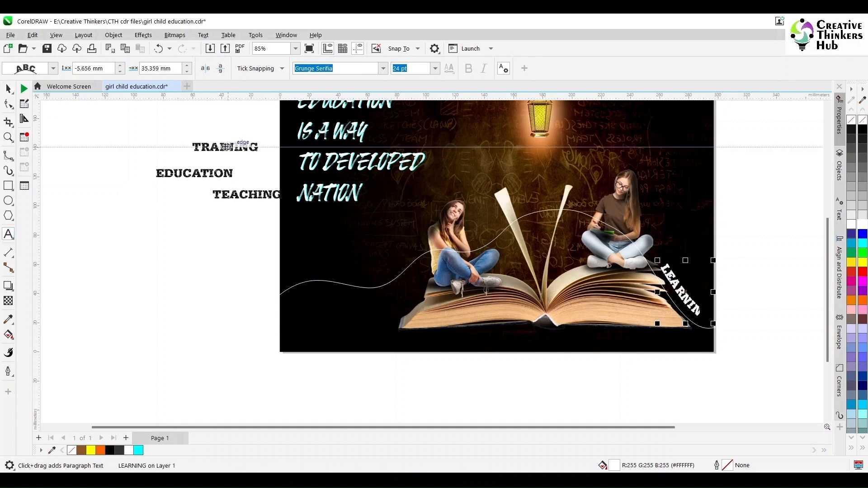
double_click(225, 147)
key("Delete")
left_click(693, 308)
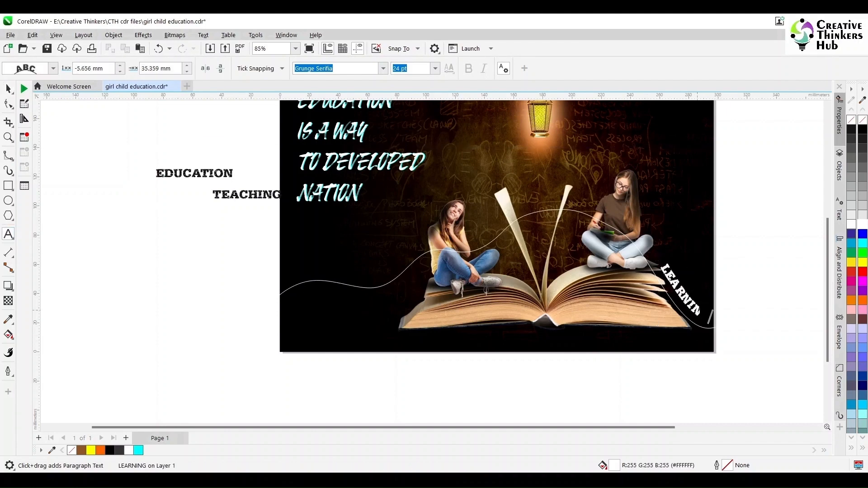
key("ctrl+z")
Step: Cut the separate word EDUCATION and paste it into the curved text after TRAINING
double_click(194, 173)
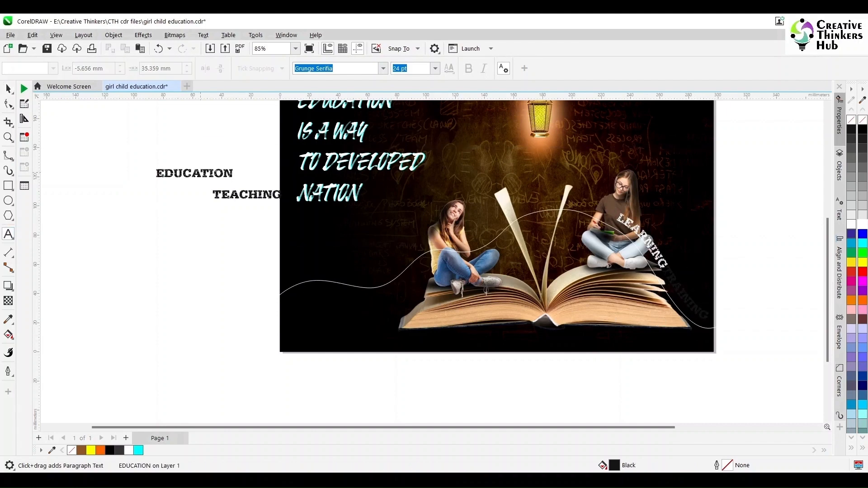
key("ctrl+x")
left_click(700, 313)
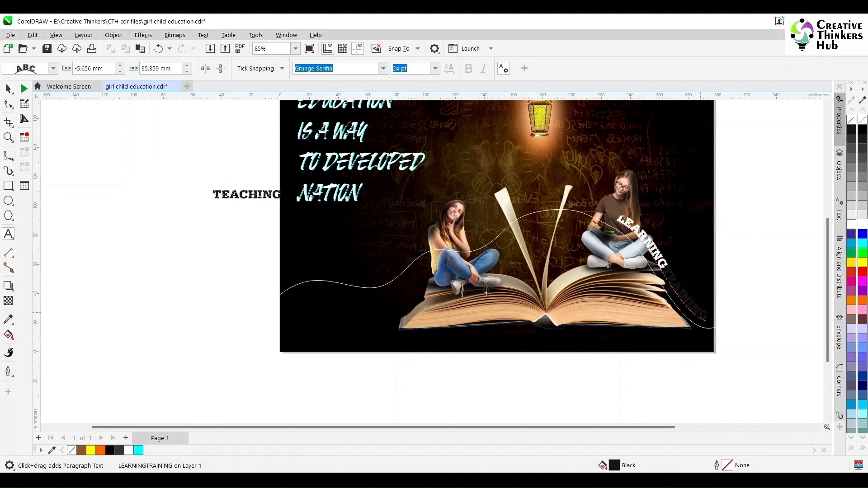
key("ctrl+v")
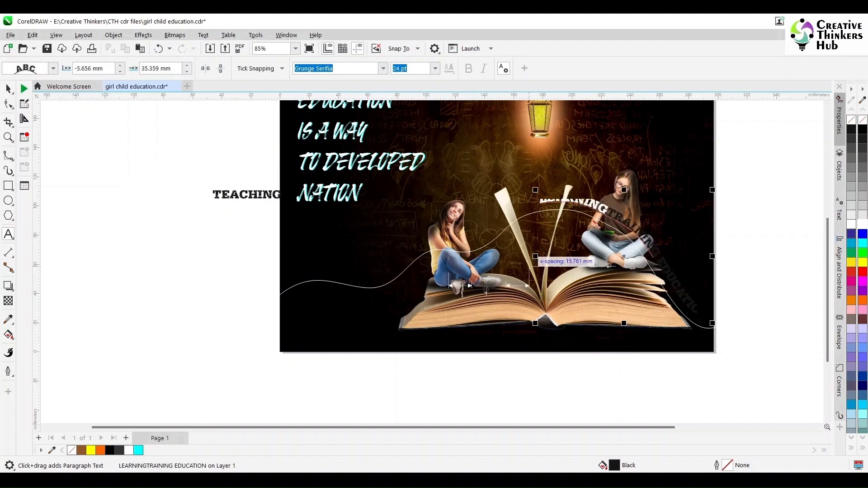
Step: Cut the separate word TEACHING and add it to the curved text after EDUCATION
left_click(246, 195)
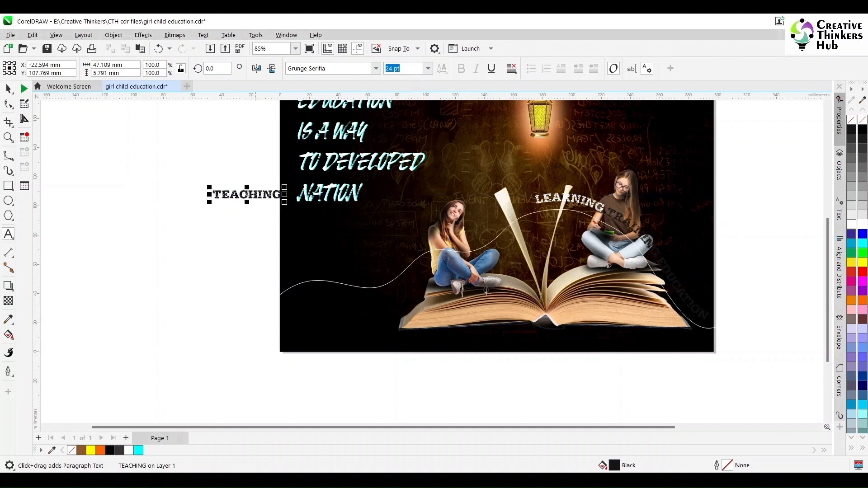
key("ctrl+x")
left_click(690, 301)
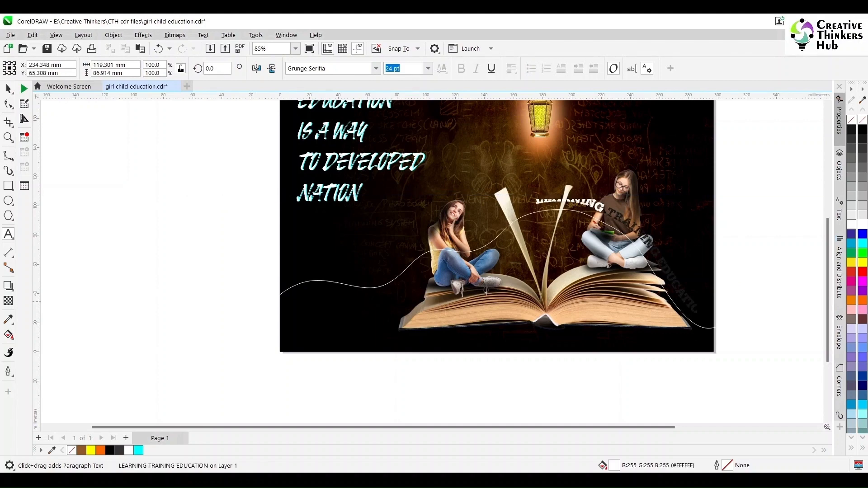
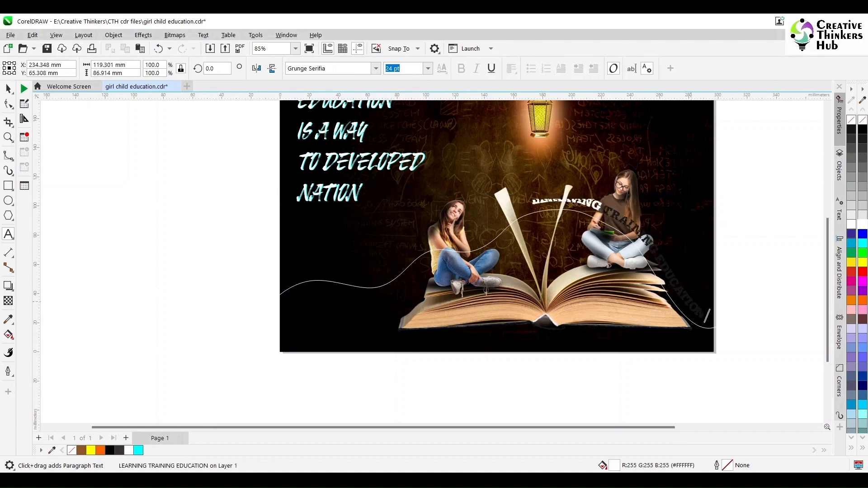
type("TEACHING")
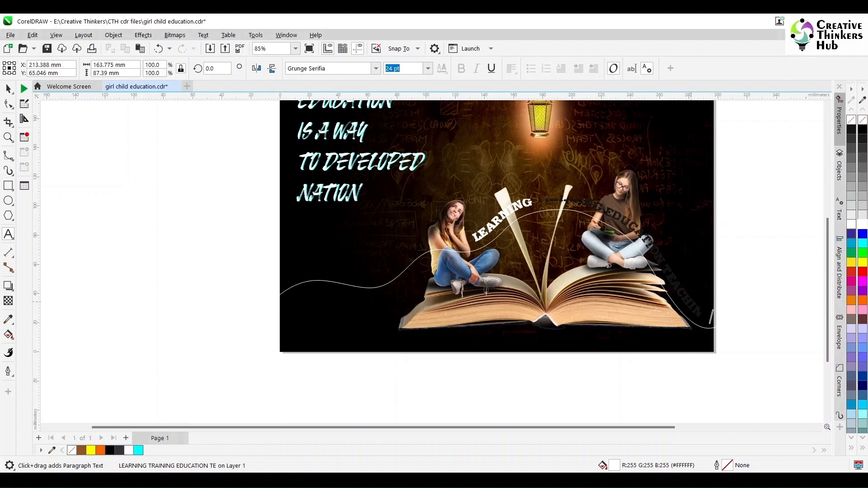
Step: Colour all the words of the curved text white
key("ctrl+a")
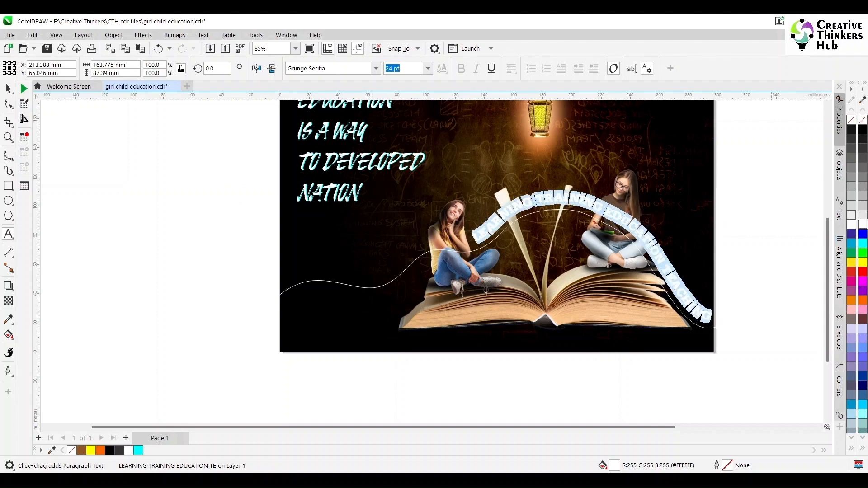
key("ctrl+space")
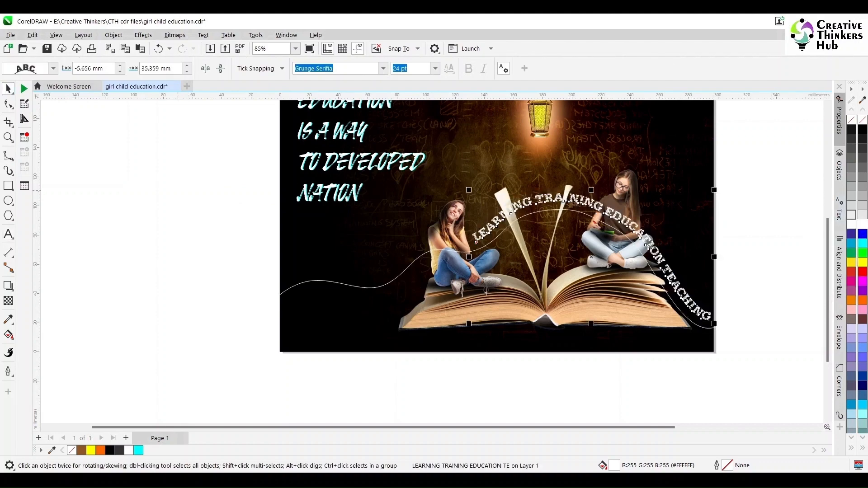
key("Escape")
Step: Move the separate word SCHOOL to the end of the curved text after TEACHING and colour it white
left_click_drag(693, 326, 656, 389)
left_click(9, 234)
double_click(178, 159)
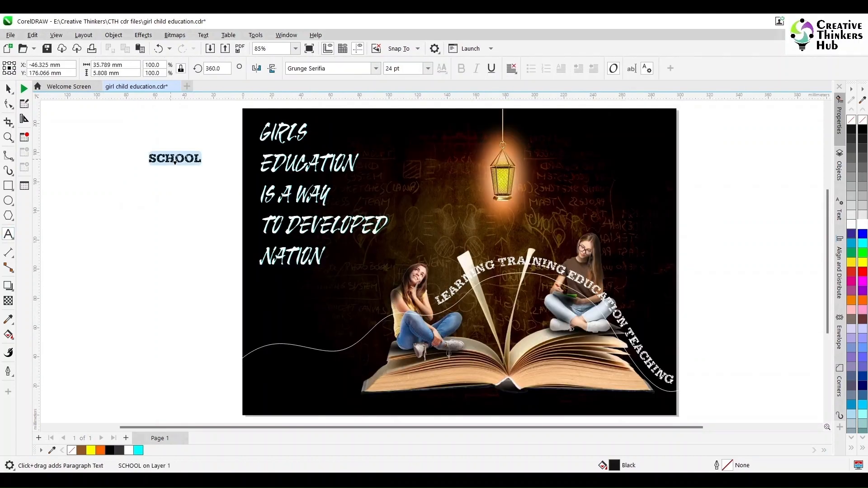
key("ctrl+x")
left_click(665, 374)
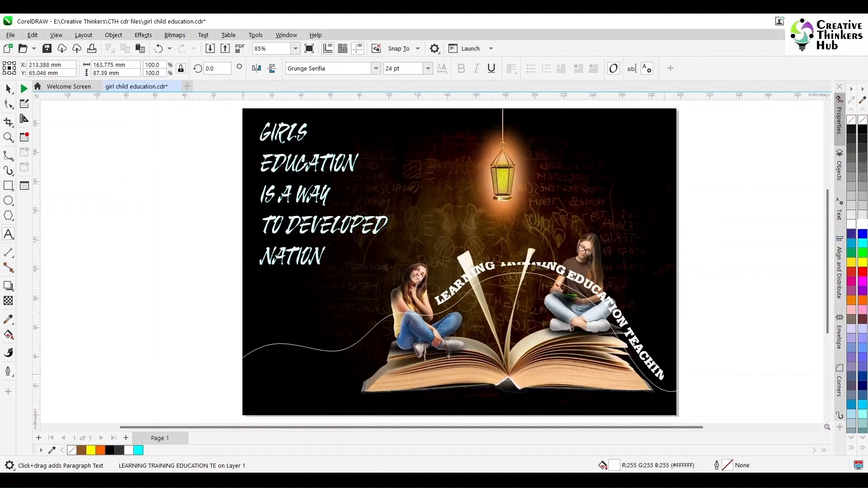
type("G")
key("ctrl+v")
key("ctrl+a")
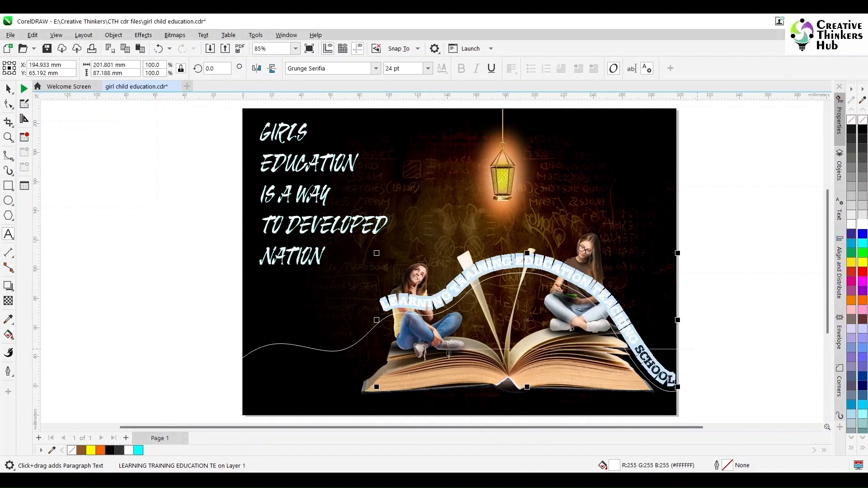
key("Escape")
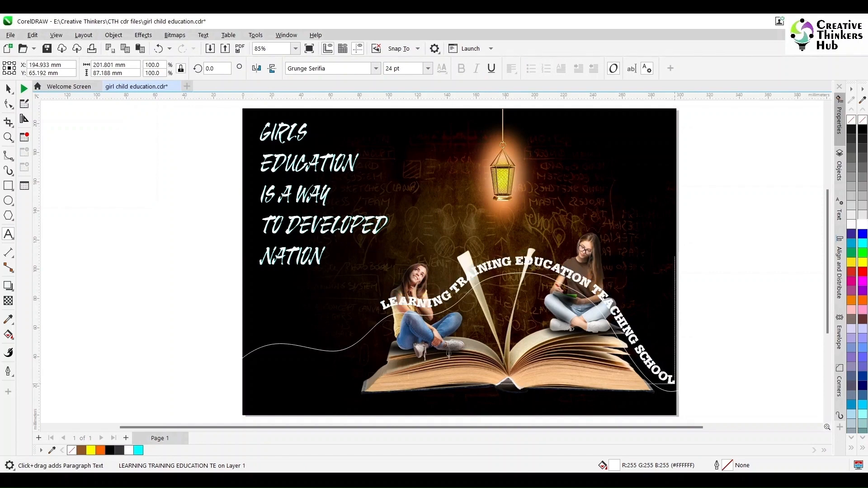
Step: Append the words LOVE and SECURITY after SCHOOL in the curved text
type("CO")
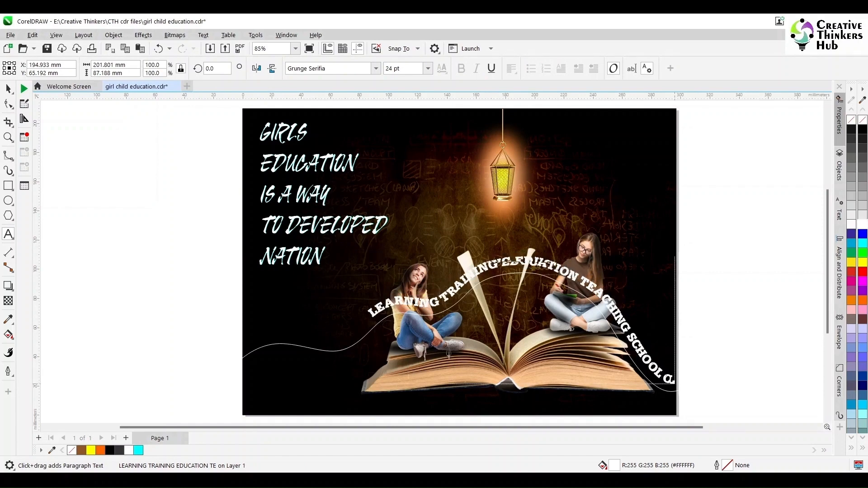
type("LLE")
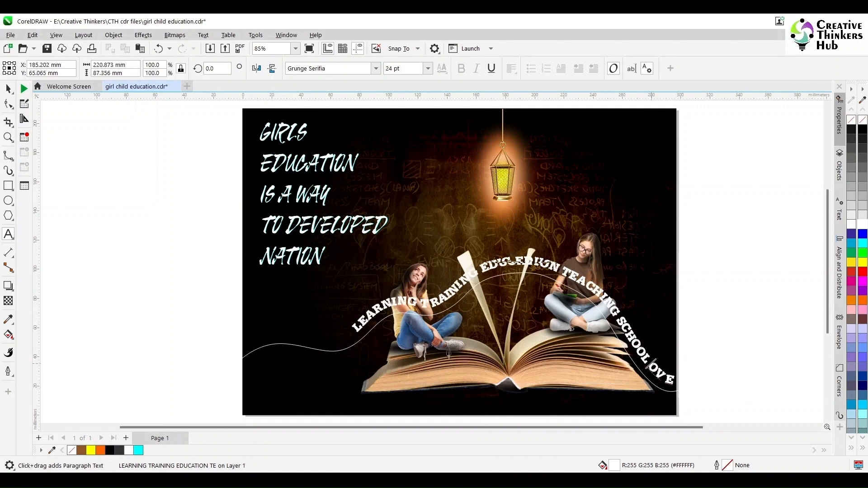
type("l")
key("BackSpace")
type("LOVE")
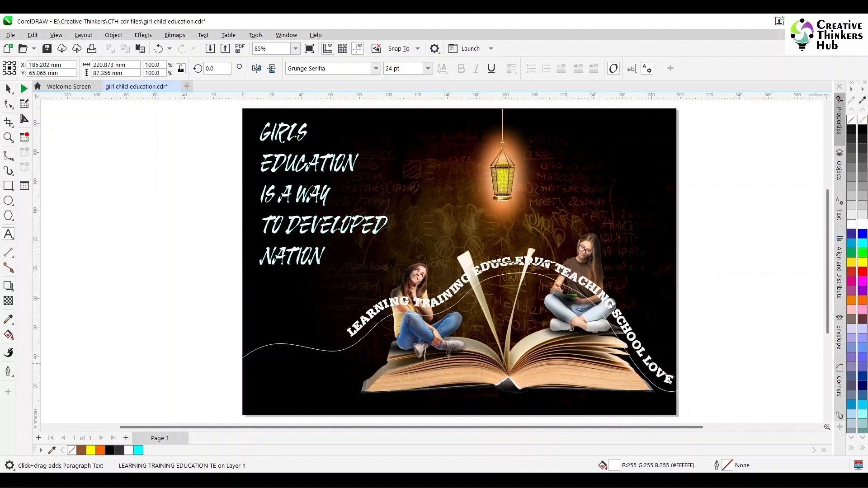
type("S")
key("BackSpace")
type("SECURIT")
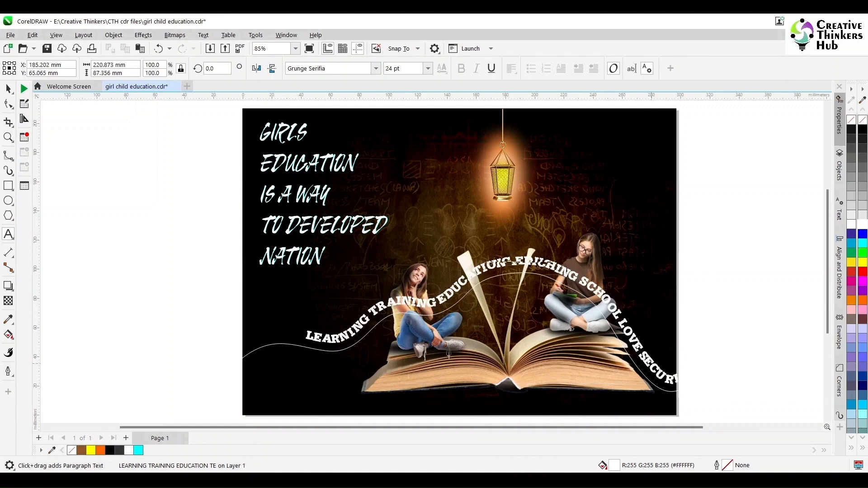
type("Y ")
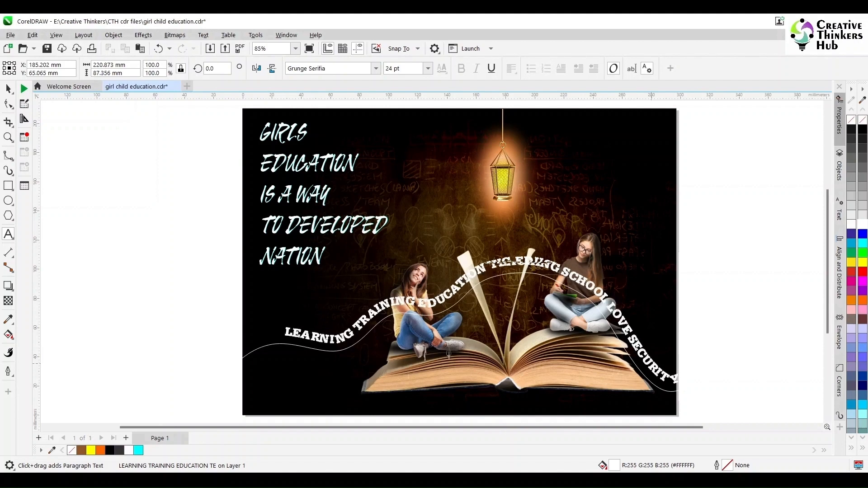
Step: Add trailing dots after SECURITY in the curved text and widen the gaps between its words
type(" ..")
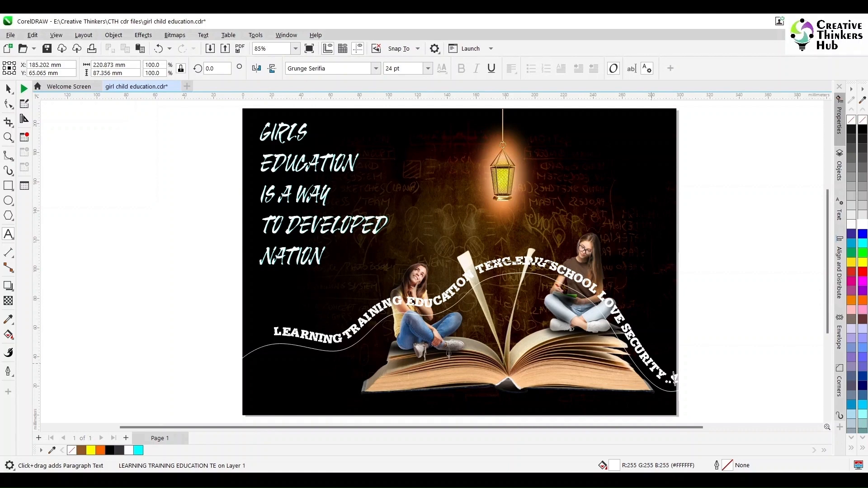
left_click(549, 265)
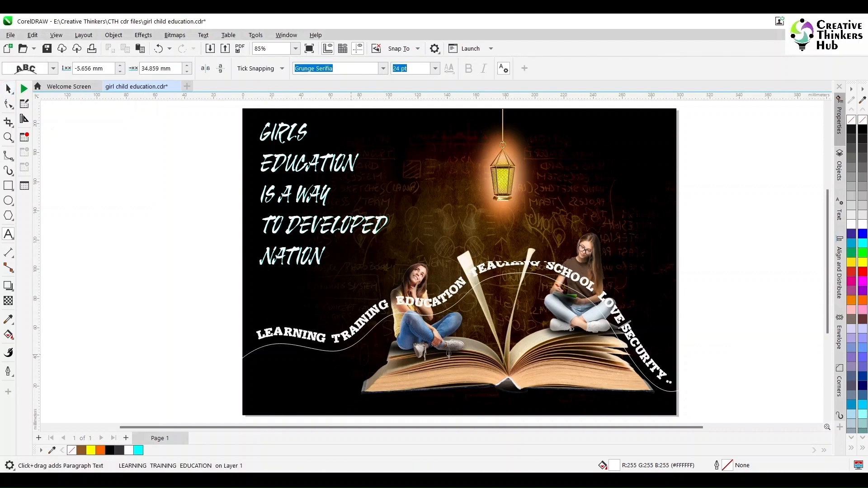
left_click(8, 88)
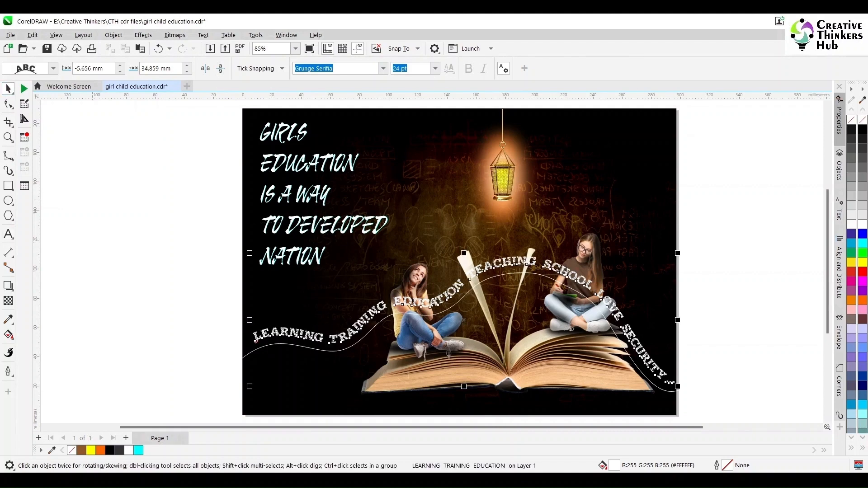
Step: Set the curved text's distance from its path to -2 mm
left_click(160, 68)
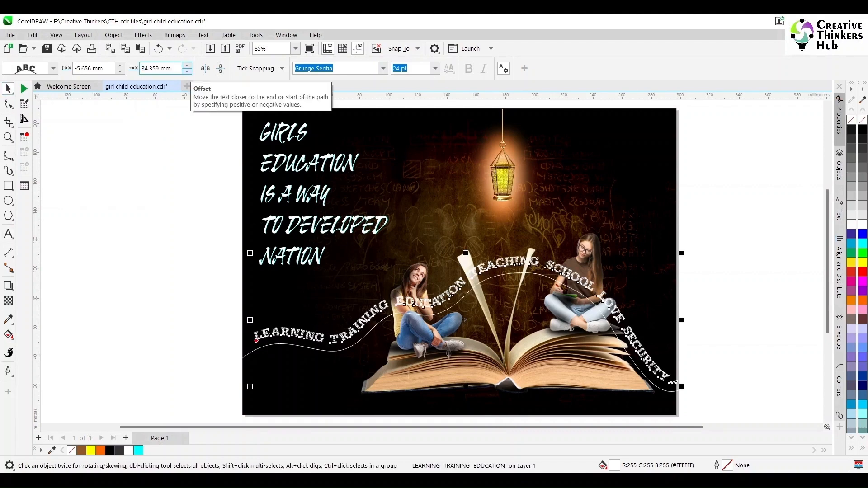
left_click(103, 68)
type("-2")
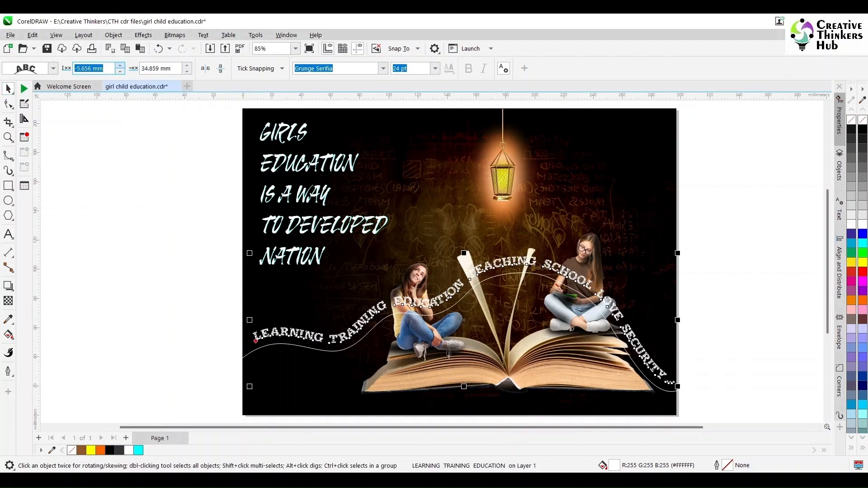
key("Return")
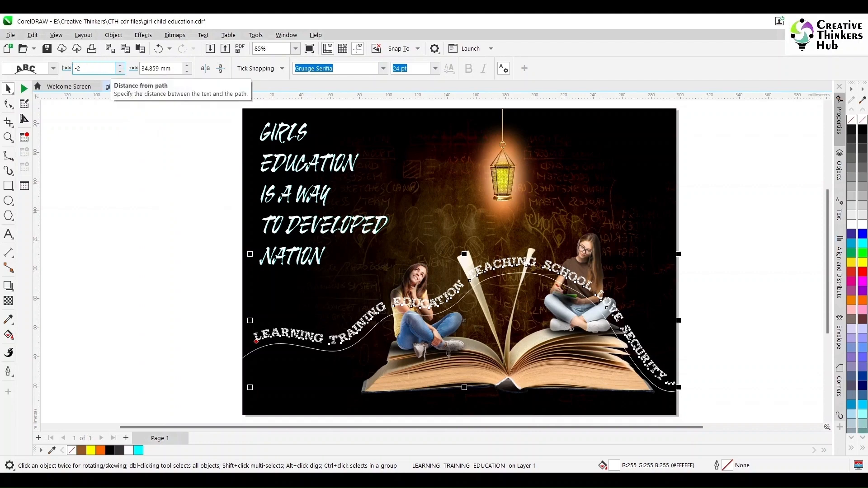
Step: Set the curved text's offset along the path, trying 25 mm and 35 mm before settling on 40 mm
left_click(161, 69)
type("25")
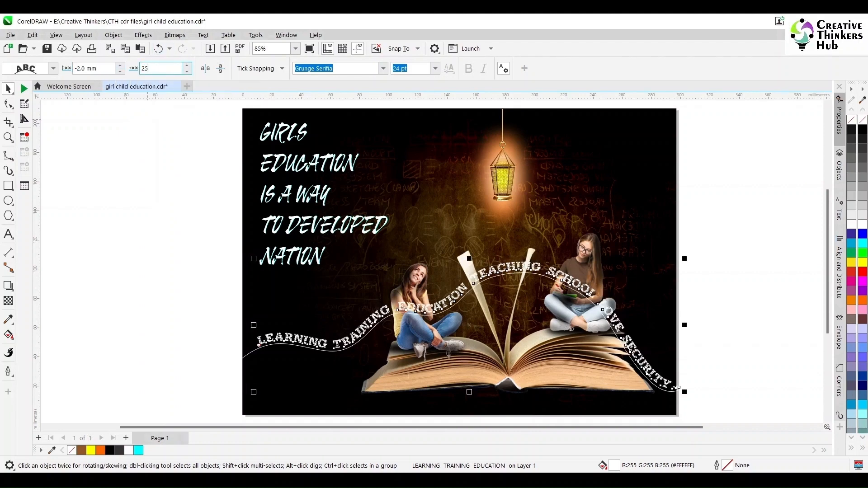
key("Return")
type("35")
key("Return")
left_click(145, 68)
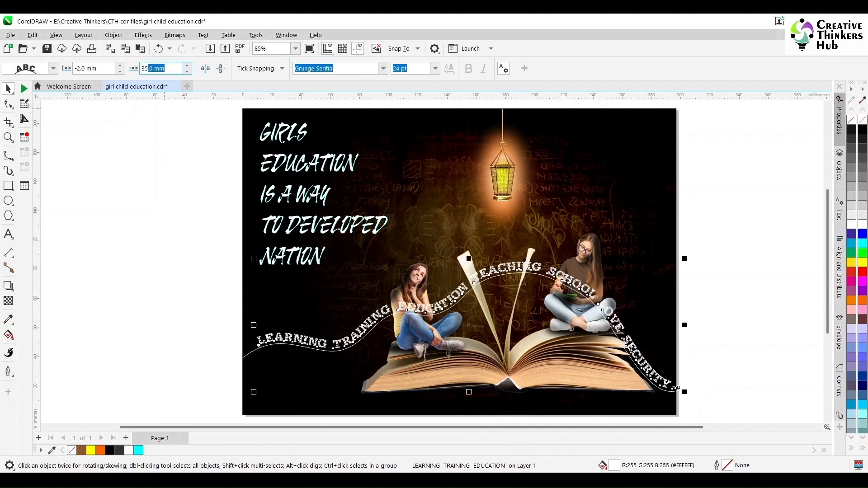
type("40")
key("Return")
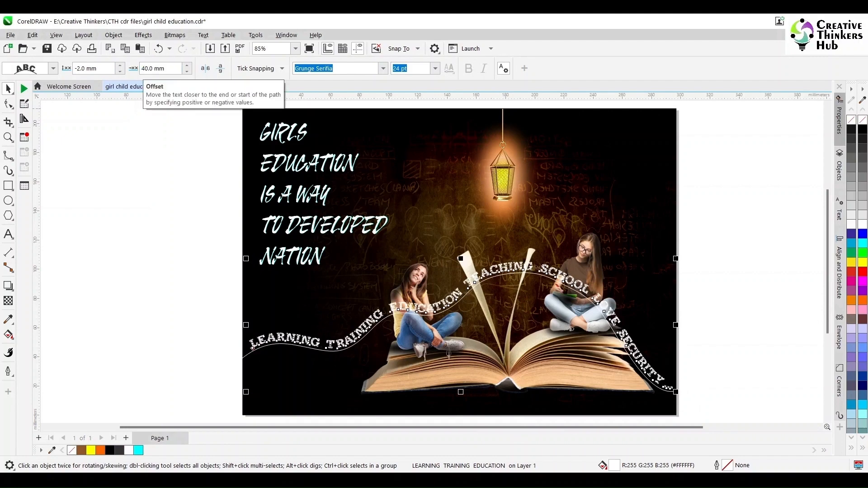
Step: Remove the outline colour of the wavy guide curve beneath the words and deselect it
left_click(8, 89)
double_click(247, 354)
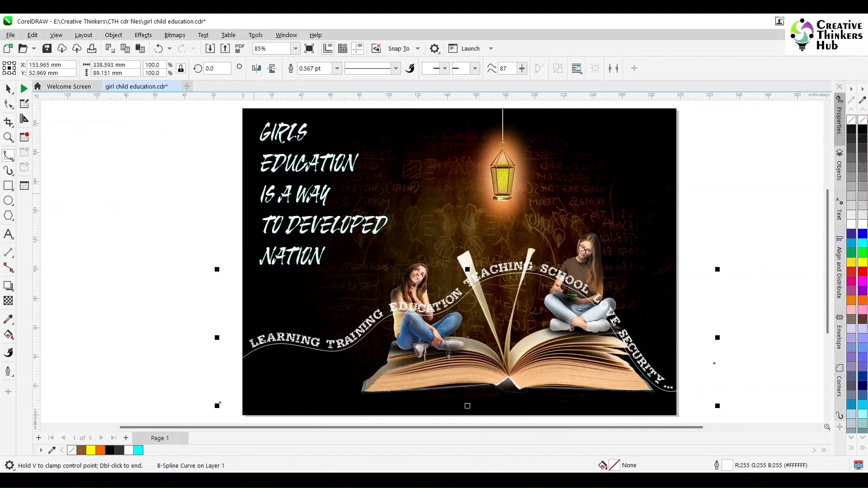
left_click(8, 104)
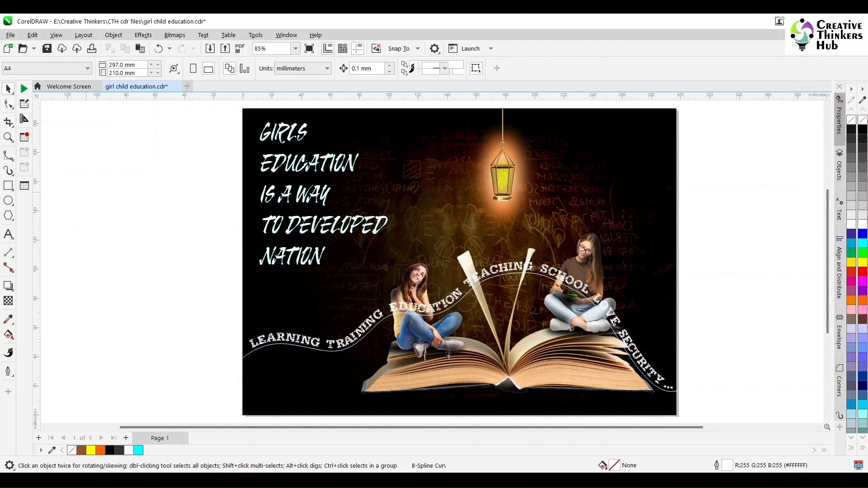
left_click(8, 89)
key("Escape")
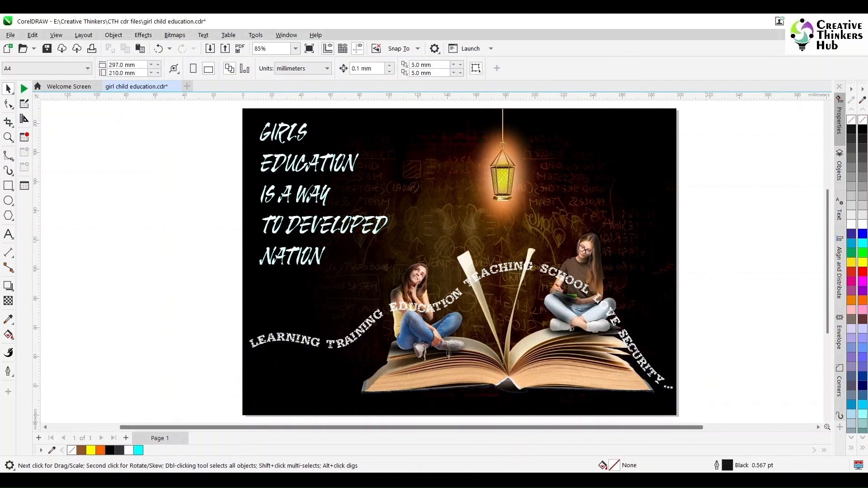
Step: Break the curved text apart from its wavy path and select the lettering on its own
left_click(8, 137)
left_click_drag(556, 253, 656, 382)
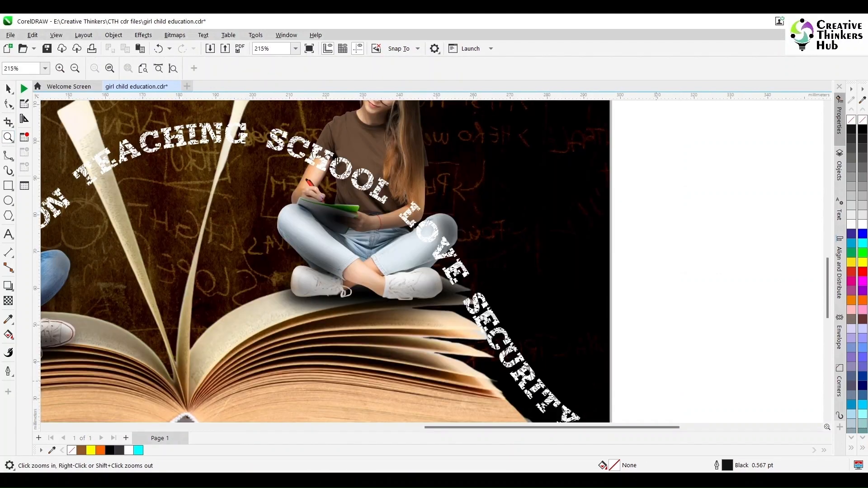
left_click(8, 89)
left_click(194, 137)
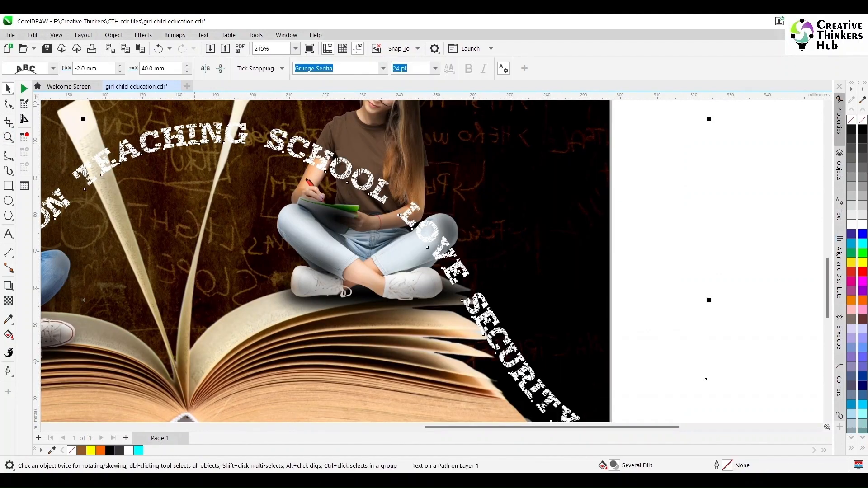
key("ctrl+k")
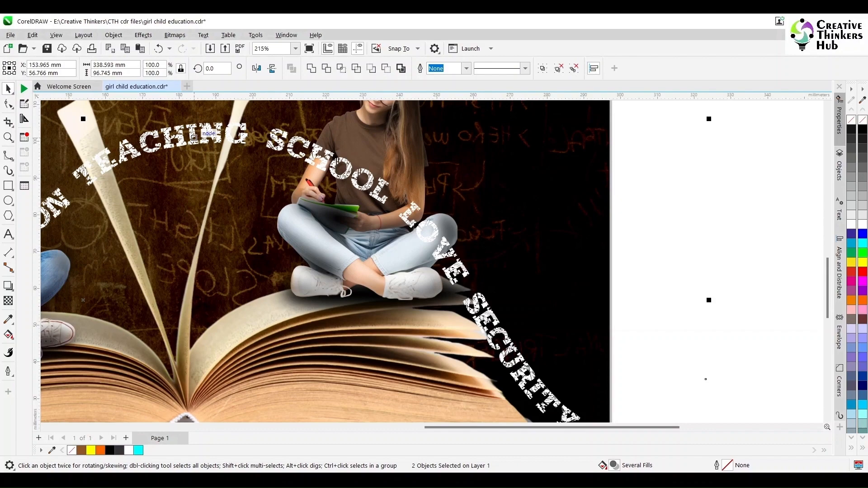
left_click(364, 200)
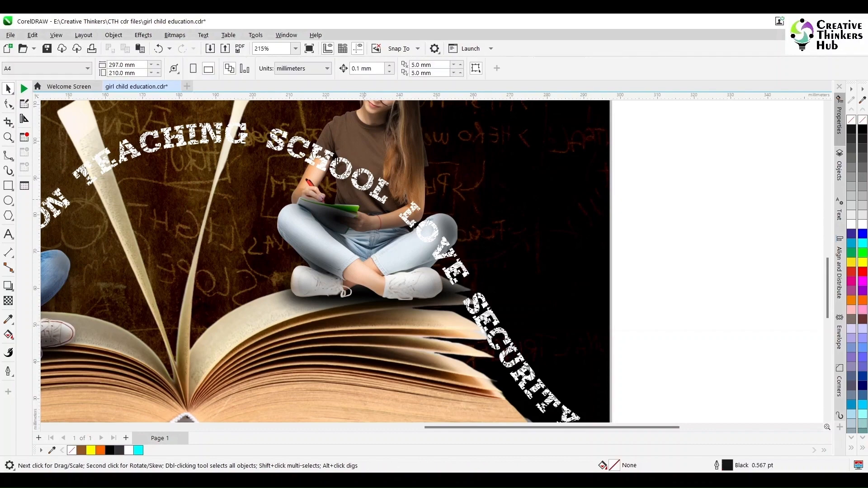
left_click(372, 194)
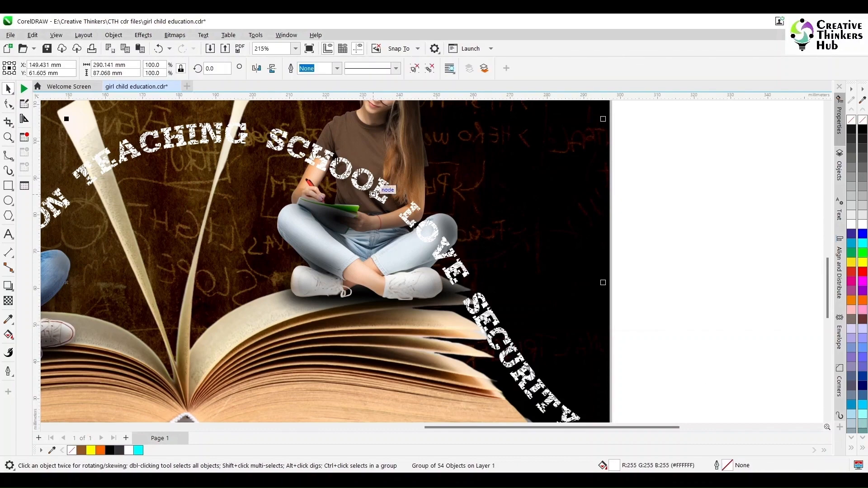
Step: Draw a closed Bézier outline about 8 by 10 mm around the writing girl's upper arm where SCHOOL crosses it
key("z")
left_click_drag(282, 130, 470, 247)
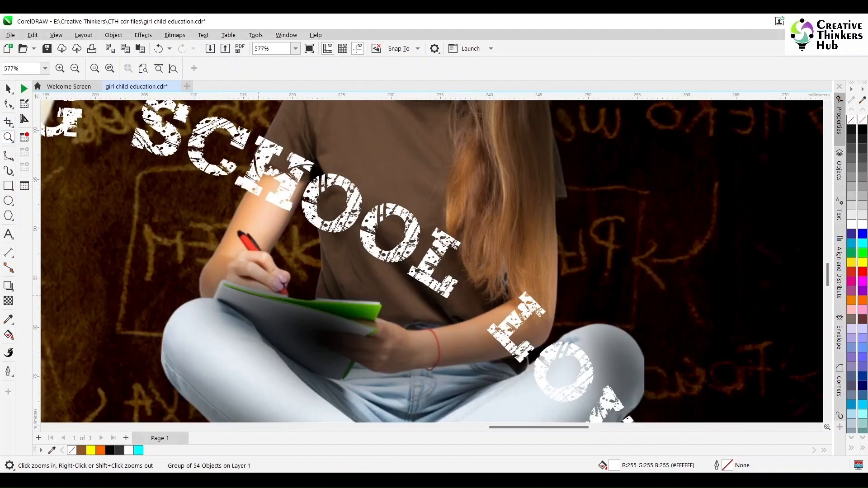
left_click(8, 156)
left_click(45, 181)
key("space")
key("Escape")
key("space")
left_click(270, 125)
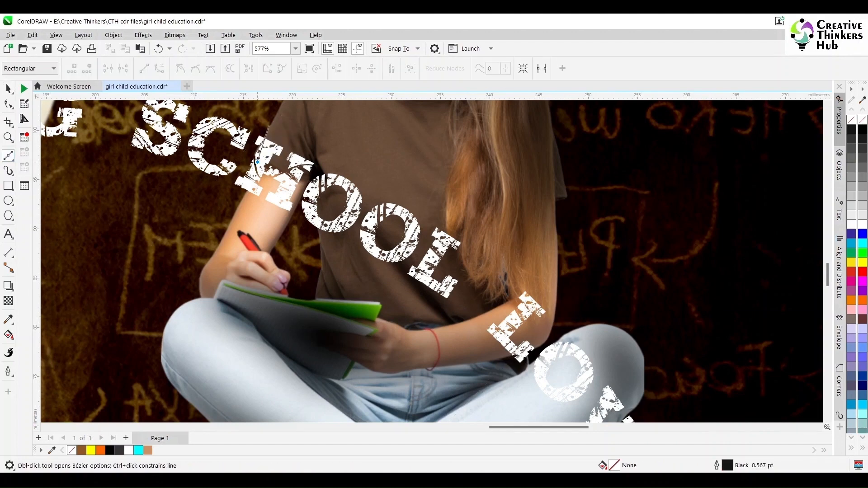
left_click(257, 161)
left_click(241, 198)
left_click(285, 221)
left_click(319, 159)
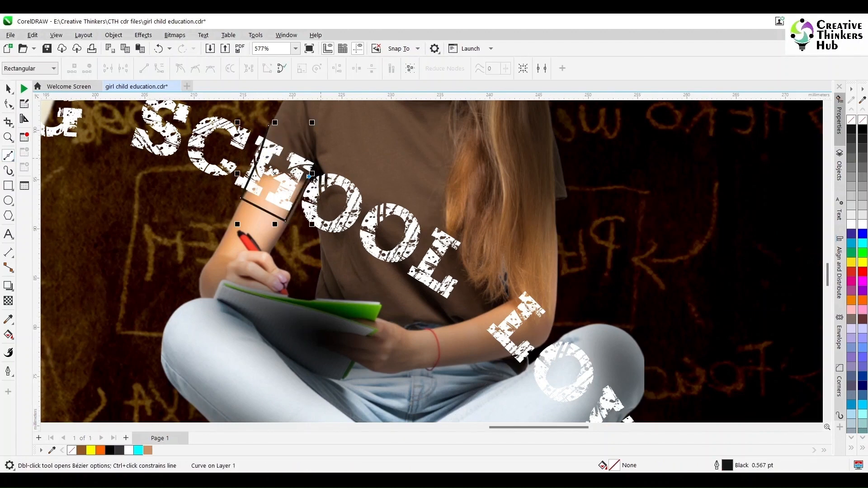
left_click(269, 126)
Step: Trim the H of SCHOOL away from the girl's upper arm with the drawn outline and delete the outline
key("space")
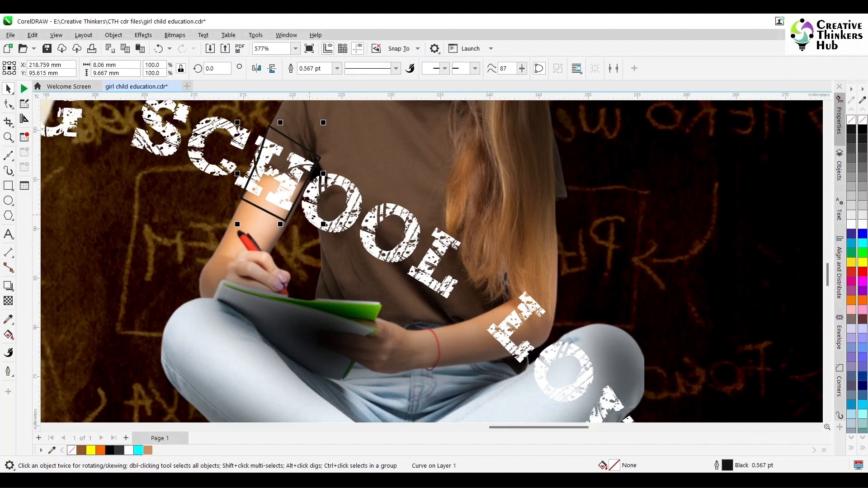
left_click(326, 69)
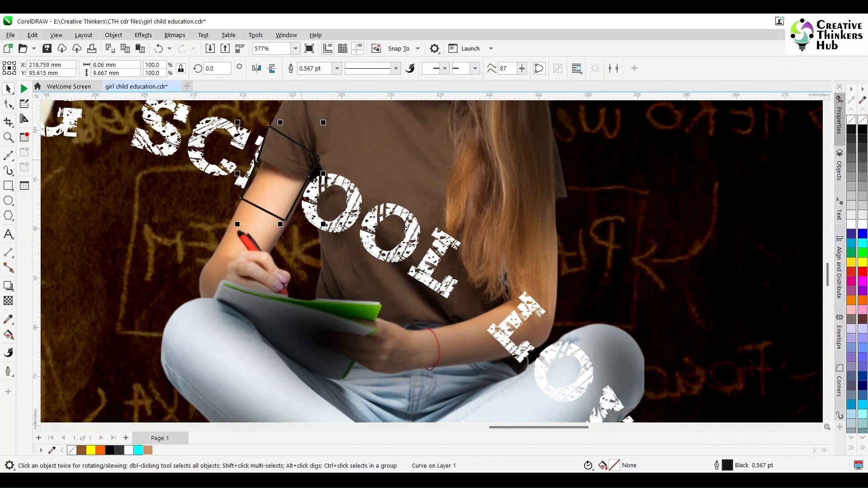
key("Delete")
Step: Draw a closed Bézier outline about 7.5 by 8 mm around the writing girl's elbow where the L of LOVE crosses it
key("shift+F4")
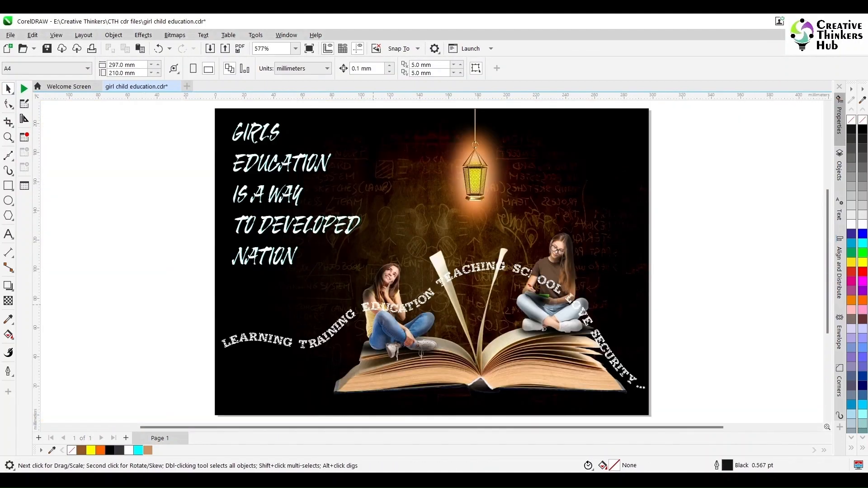
left_click(8, 137)
left_click_drag(556, 276, 591, 317)
left_click(8, 155)
left_click(399, 227)
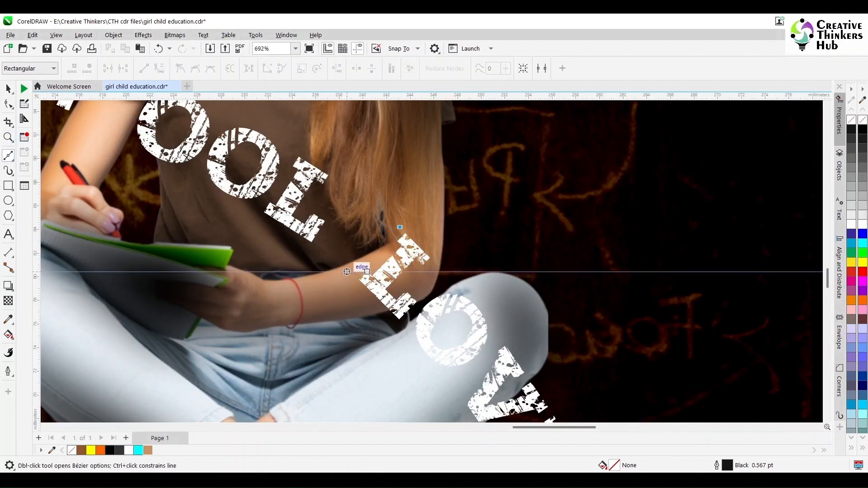
left_click(347, 272)
left_click(367, 317)
left_click(421, 299)
left_click(435, 251)
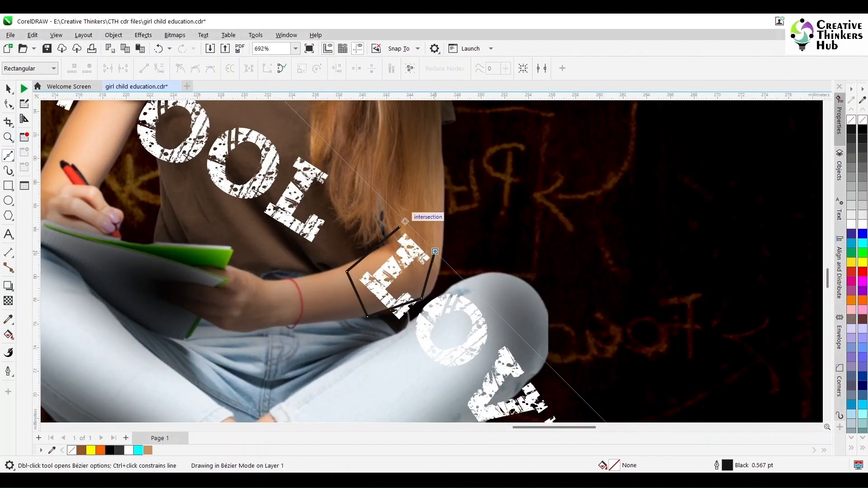
left_click(402, 225)
left_click(8, 104)
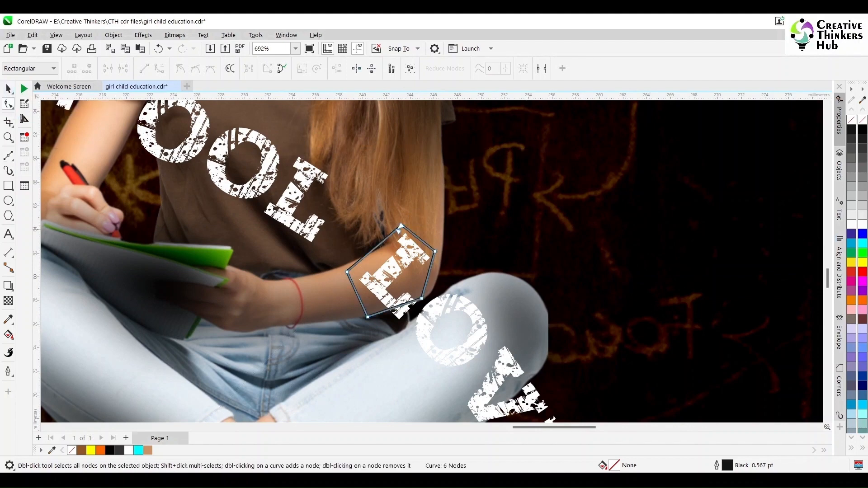
Step: Trim the L of LOVE away from the girl's elbow with the drawn outline and delete the outline
left_click(8, 89)
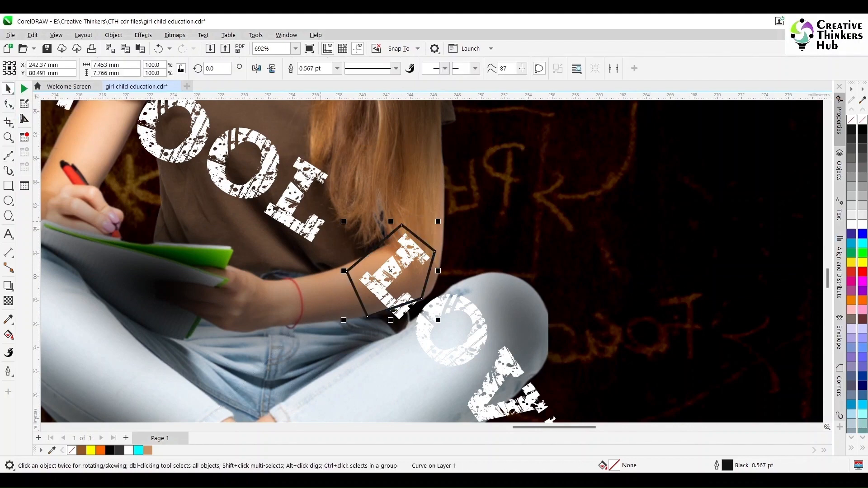
left_click(484, 298, "shift")
left_click(327, 68)
key("ctrl+z")
left_click(327, 69)
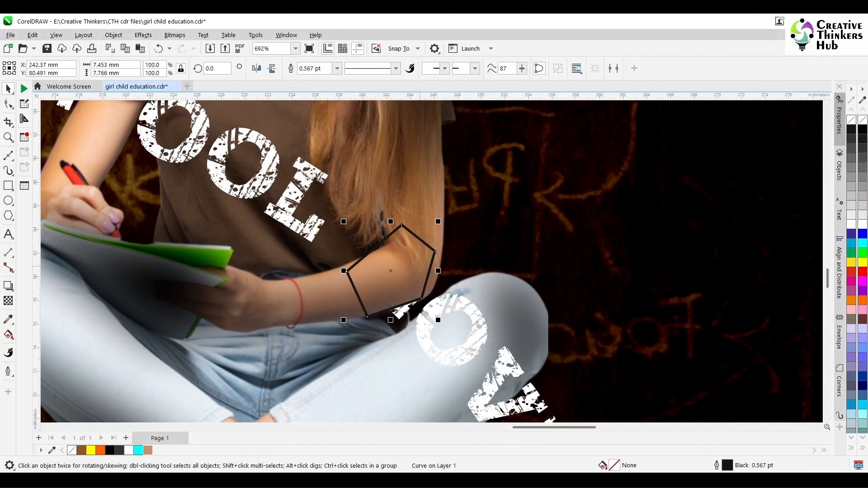
key("Delete")
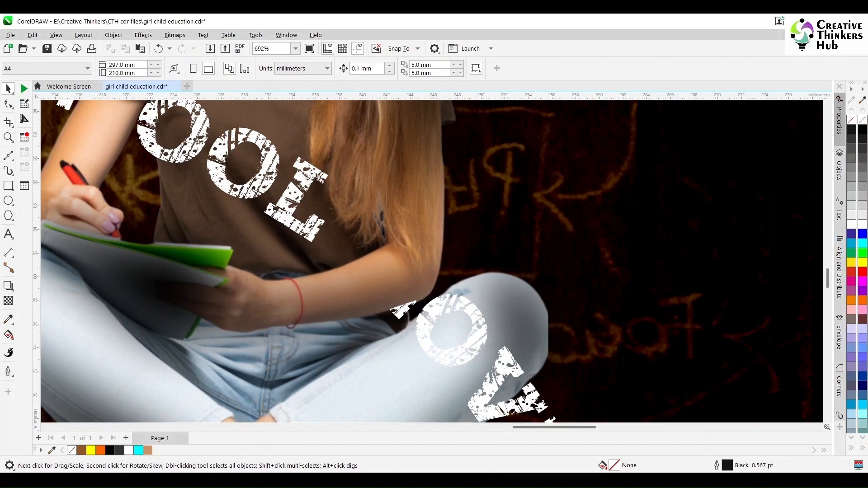
Step: Draw a closed four-sided Bézier outline over the upright book page where the T and E of TEACHING cross it
key("shift+F4")
key("z")
left_click(549, 313)
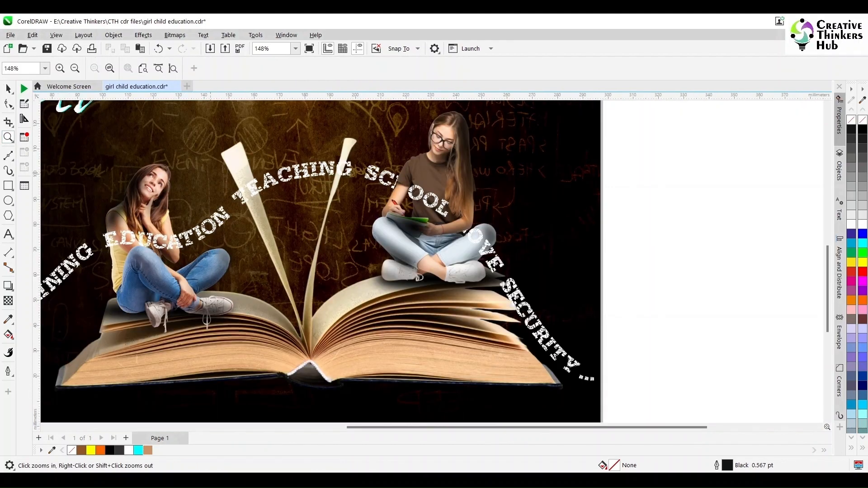
left_click_drag(210, 173, 297, 217)
left_click(8, 155)
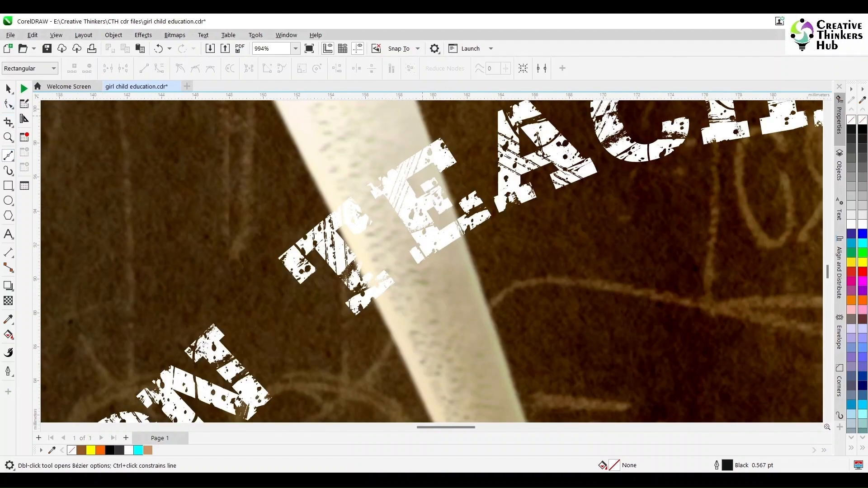
left_click(475, 266)
left_click(383, 317)
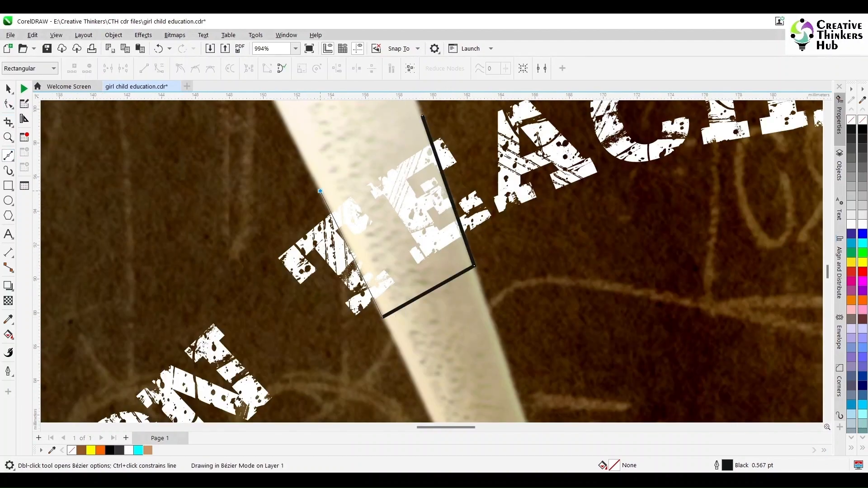
left_click(320, 191)
left_click(422, 117)
Step: Trim the T and E of TEACHING away from the upright page with the drawn outline and delete the outline
key("space")
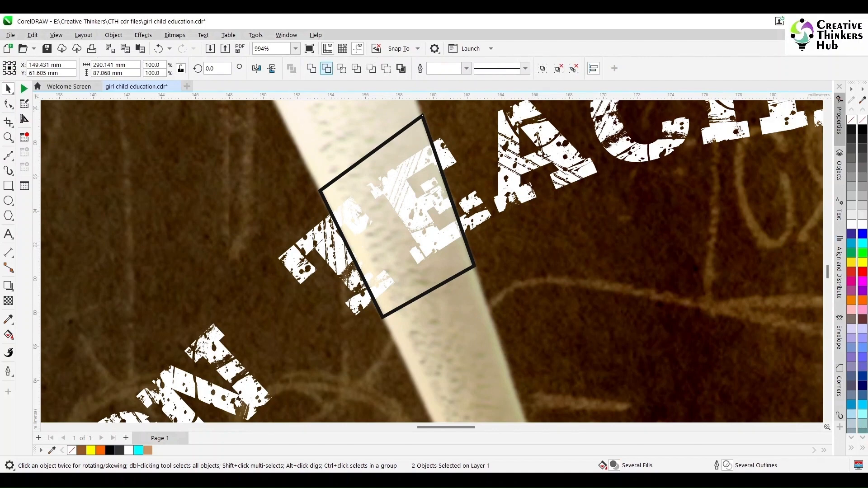
key("Delete")
Step: Recolour the whole wavy group of education words on the banner with red fill (#FF0000)
key("shift+F4")
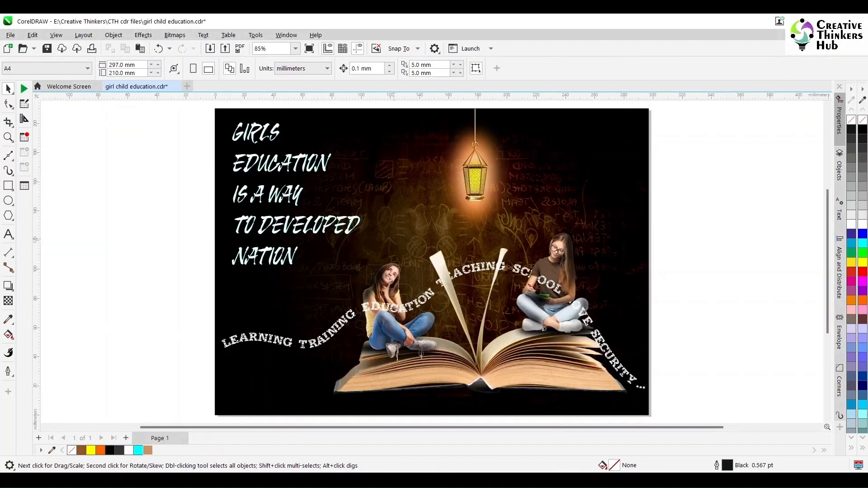
key("z")
left_click_drag(368, 234, 545, 287)
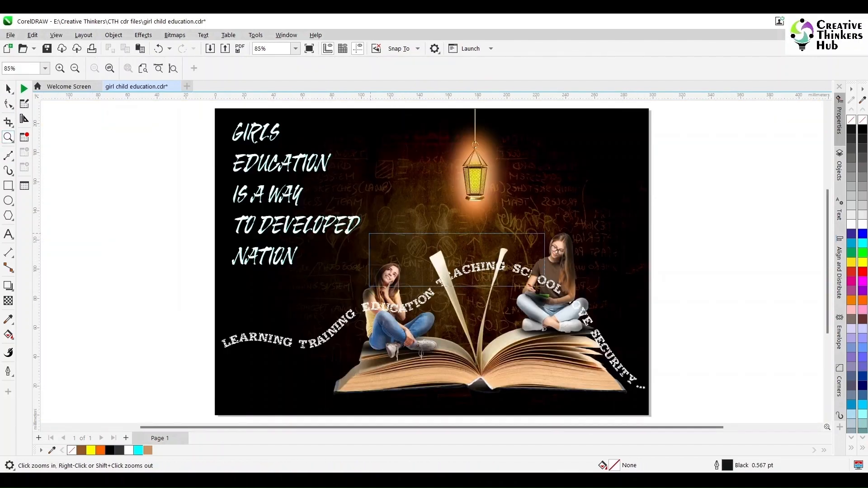
key("space")
left_click(497, 274)
left_click(862, 271)
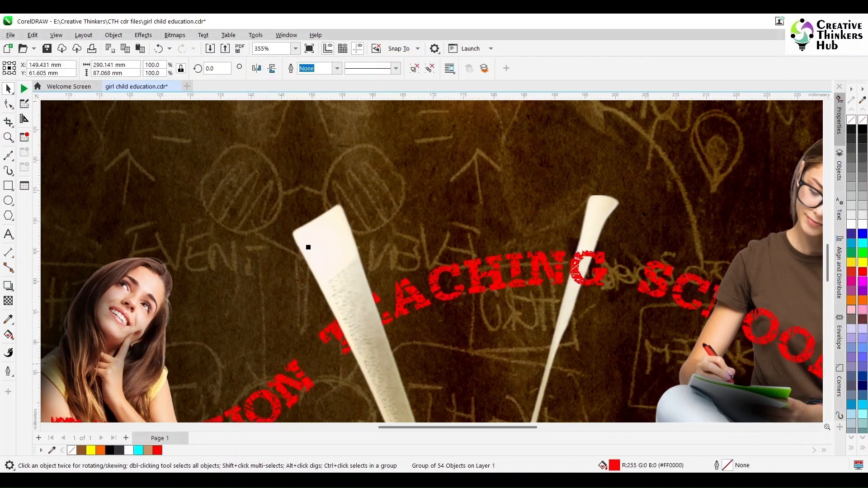
Step: Draw a closed Bézier outline about 14.5 by 7.6 mm over the left girl's upper arm where E, D and U of EDUCATION cross it
key("shift+F4")
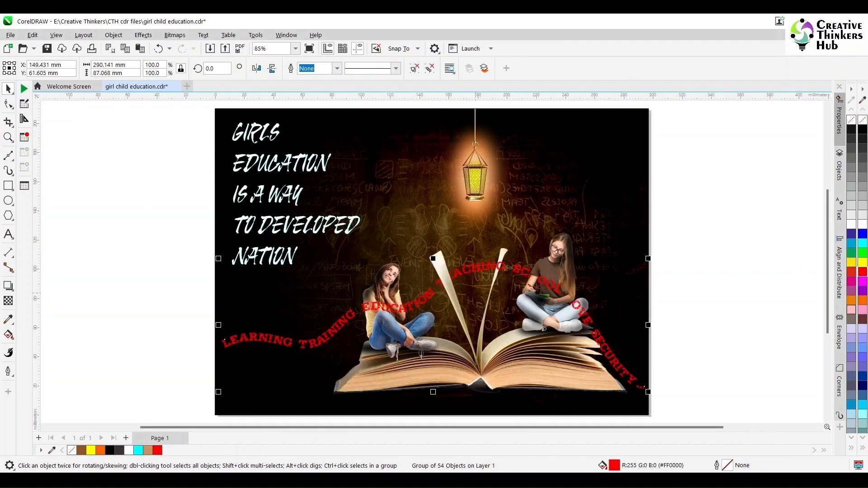
key("z")
left_click_drag(301, 265, 470, 339)
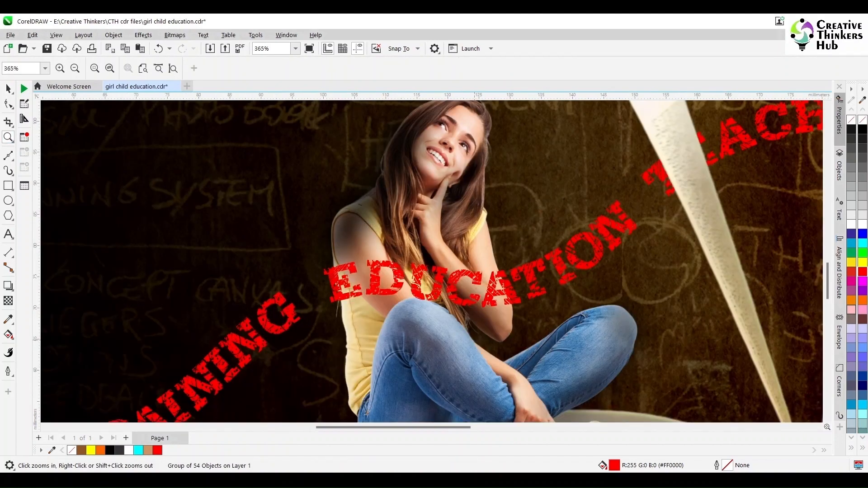
left_click_drag(282, 228, 501, 339)
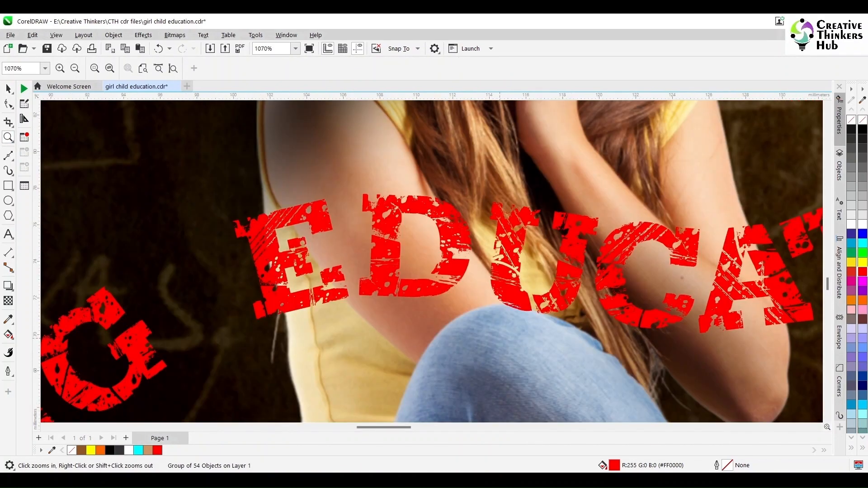
left_click(8, 155)
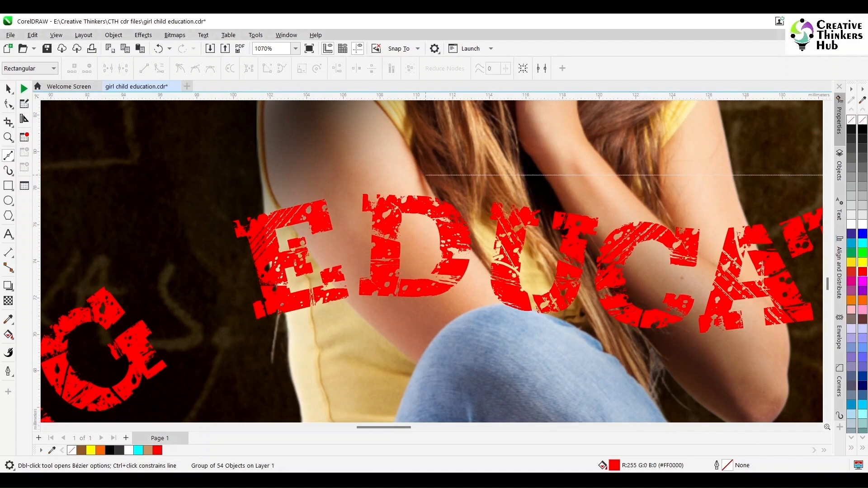
left_click(424, 175)
left_click(480, 260)
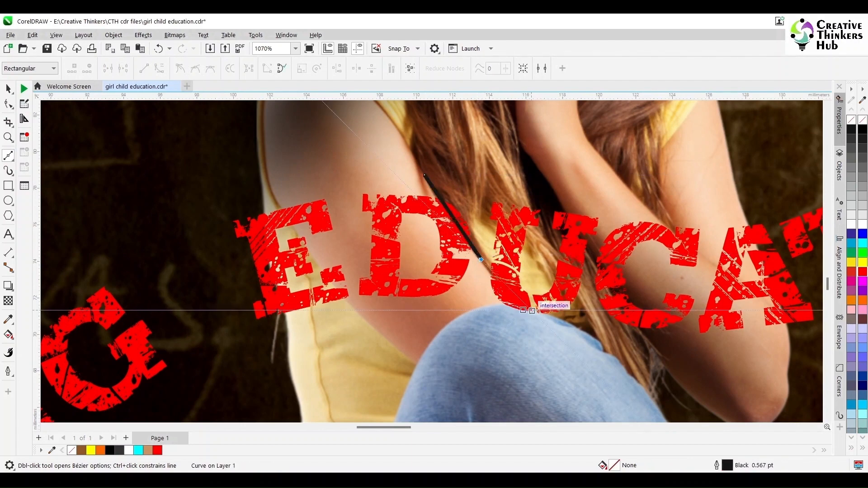
left_click(542, 313)
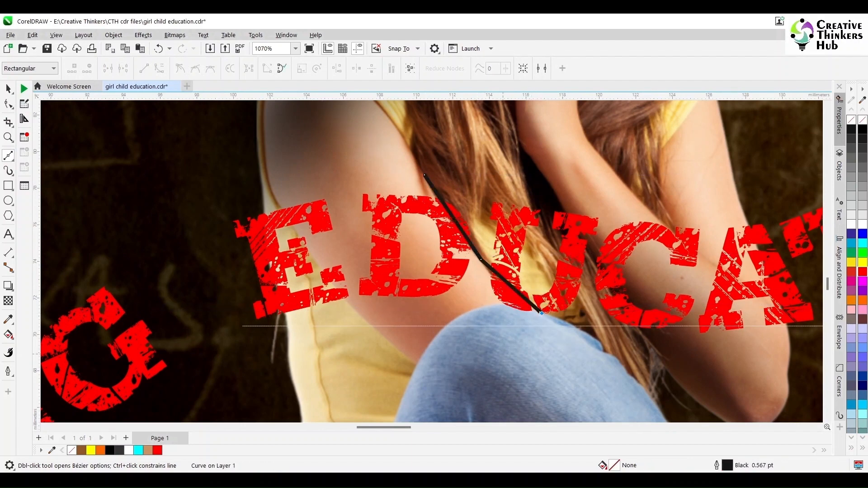
left_click(349, 304)
left_click(313, 259)
left_click(295, 233)
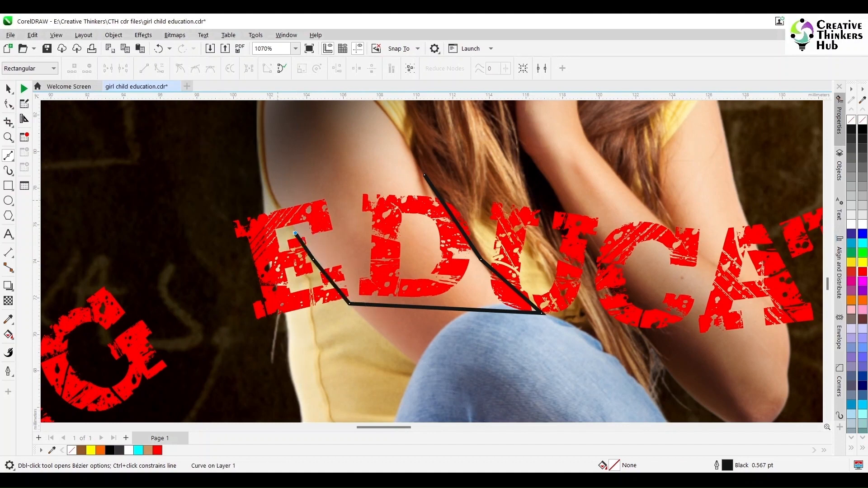
left_click(276, 200)
left_click(424, 175)
key("space")
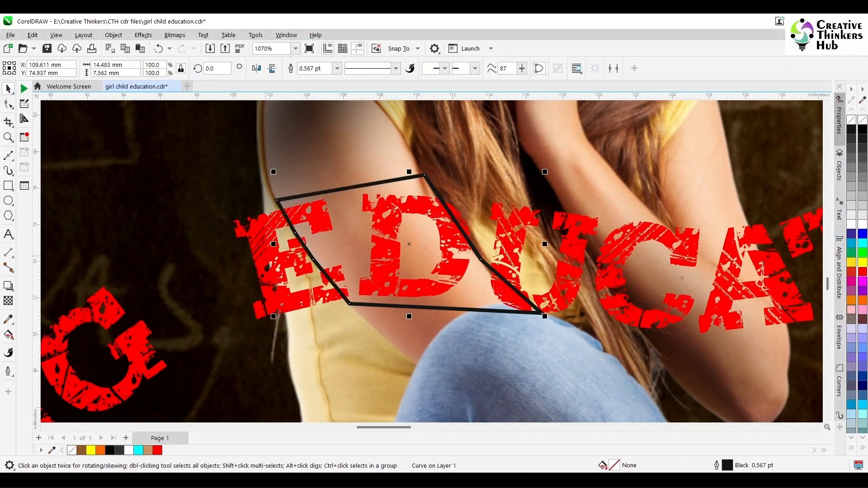
Step: Try to trim the E, D and U of EDUCATION away from the left girl's arm with the drawn outline
left_click(379, 244, "shift")
left_click(326, 68)
left_click(344, 207)
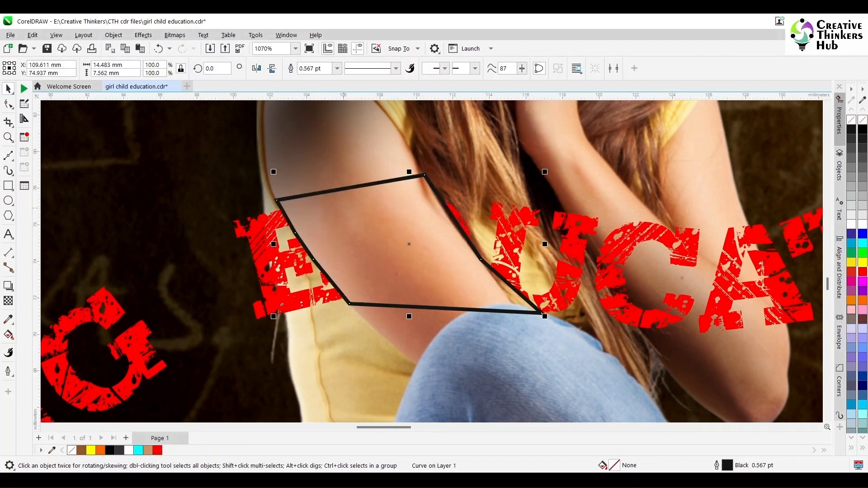
key("ctrl+z")
Step: In wireframe view, reshape the lower end of the arm outline around the U, adding a node so it follows the arm's edge
key("F10")
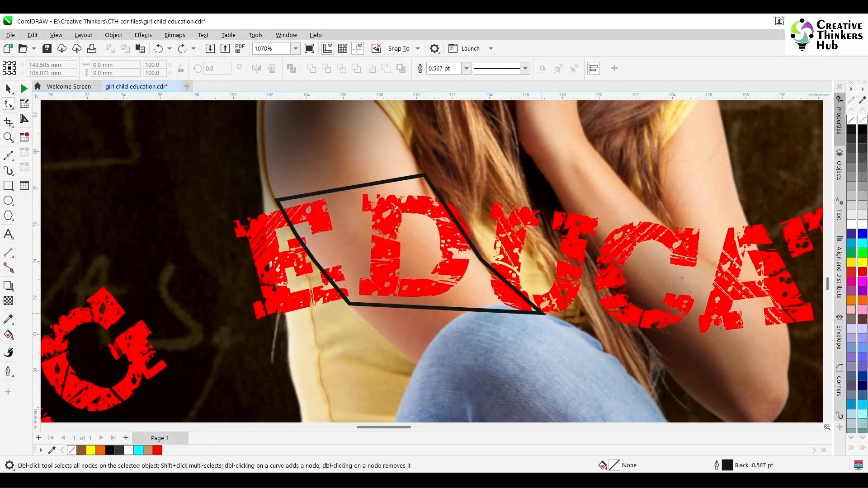
left_click_drag(541, 313, 531, 313)
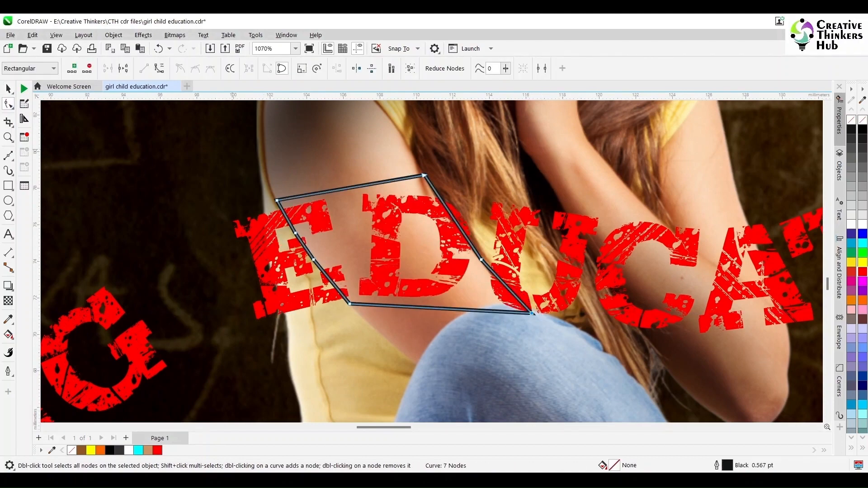
left_click(56, 35)
left_click(75, 47)
scroll(507, 291, "up", 4)
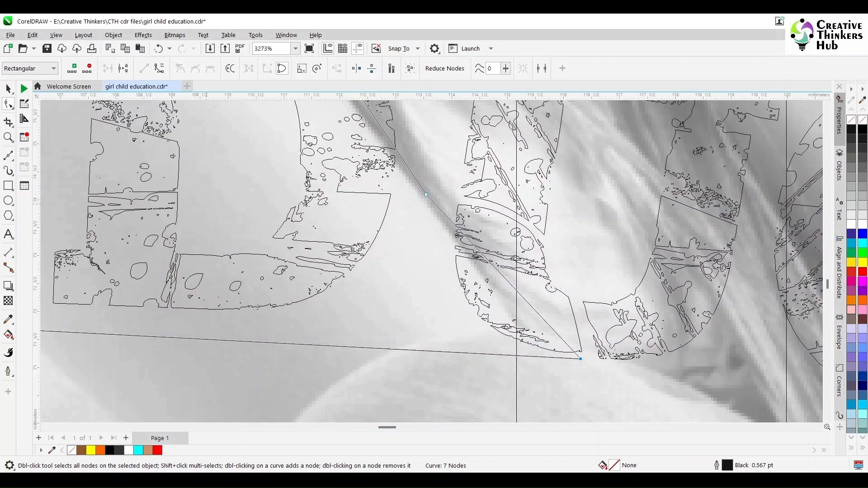
left_click_drag(426, 194, 422, 198)
left_click_drag(580, 358, 593, 354)
left_click_drag(554, 318, 527, 329)
left_click_drag(592, 355, 599, 358)
left_click_drag(527, 330, 519, 329)
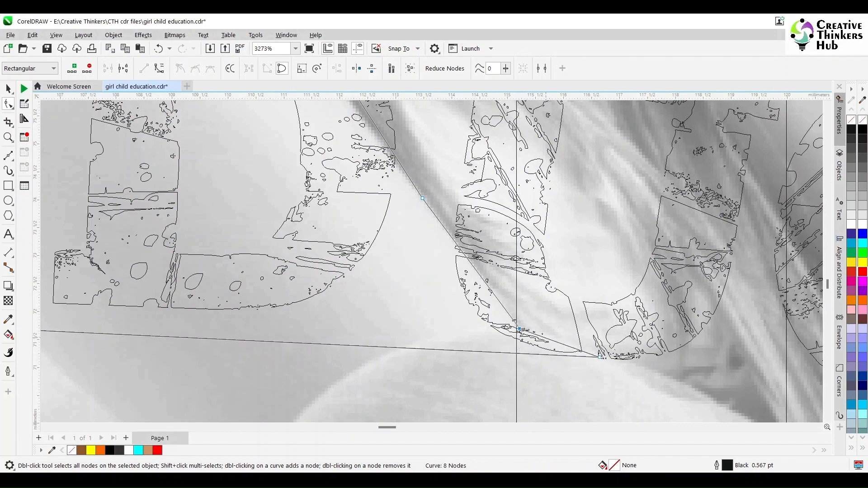
Step: Adjust the outline's upper node beside the D and convert the adjoining segment to a curve along the arm's edge
left_click(545, 338)
scroll(545, 339, "up", 5)
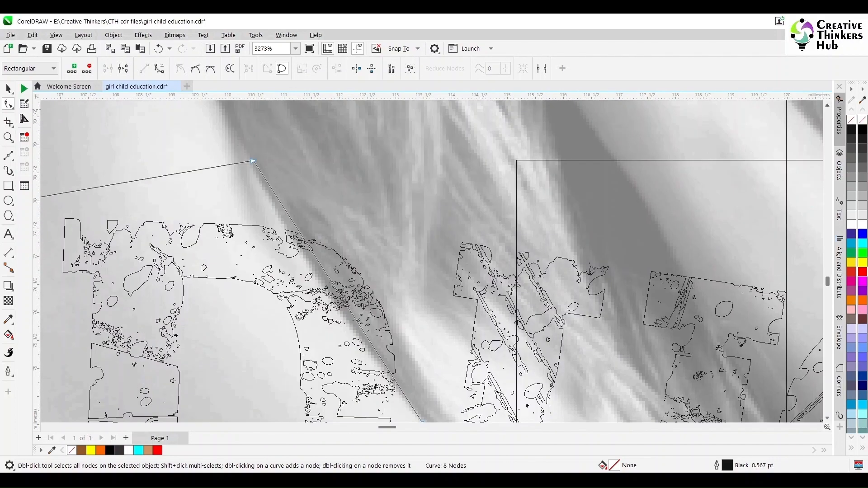
left_click_drag(252, 161, 251, 163)
left_click(293, 225)
left_click(159, 68)
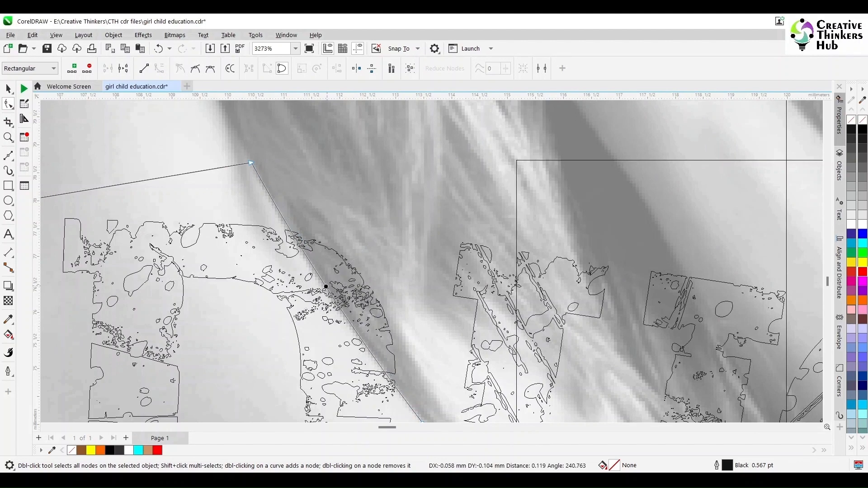
Step: Trim the E, D and U of EDUCATION with the reshaped arm outline and delete the outline
key("shift+F4")
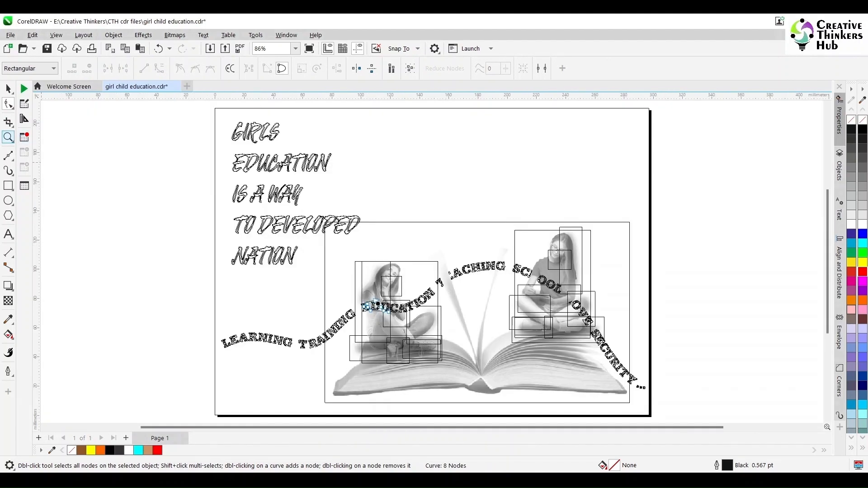
left_click(8, 137)
left_click_drag(312, 262, 435, 335)
left_click_drag(294, 220, 568, 368)
left_click_drag(290, 190, 634, 352)
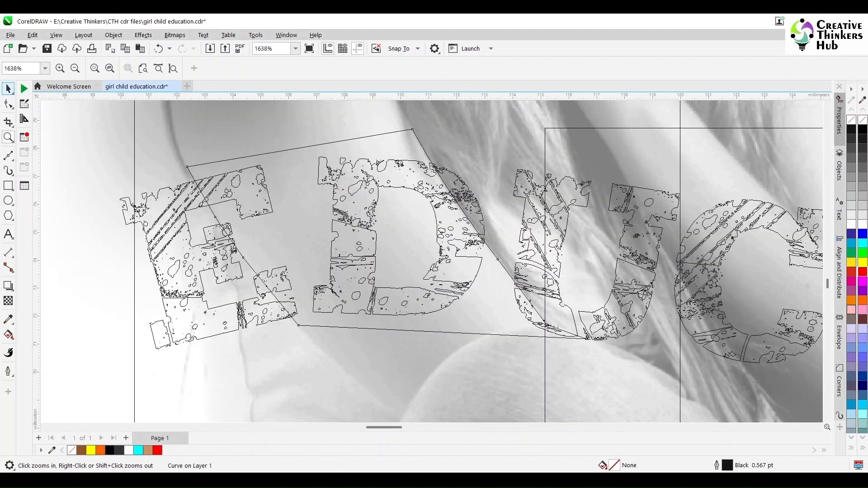
left_click(8, 89)
left_click(178, 257, "shift")
left_click(327, 68)
left_click(348, 238)
key("Delete")
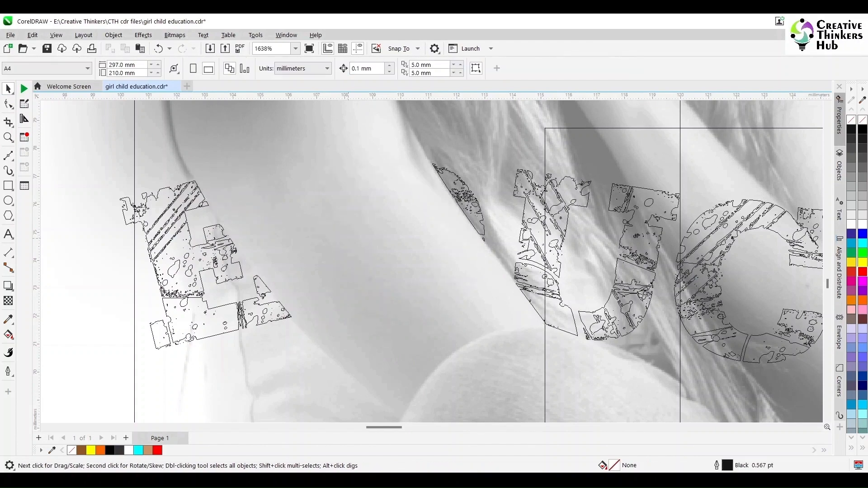
Step: Switch the document from wireframe back to the full-colour view and show the whole page
scroll(431, 261, "down", 2)
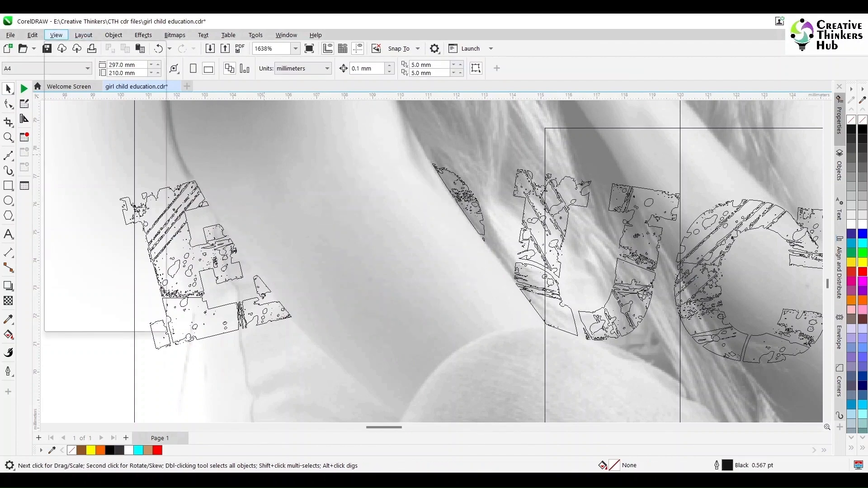
key("shift+F9")
key("shift+F4")
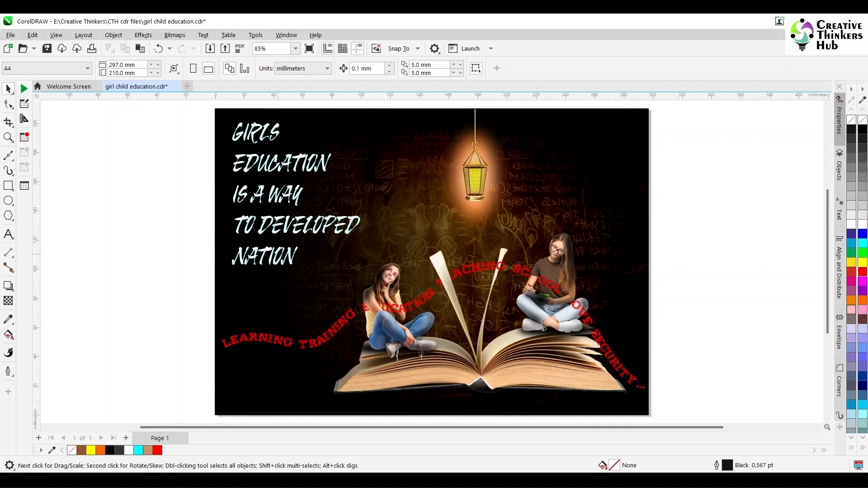
Step: Duplicate Page 1 with its contents and display both pages side by side in the multipage view
right_click(159, 438)
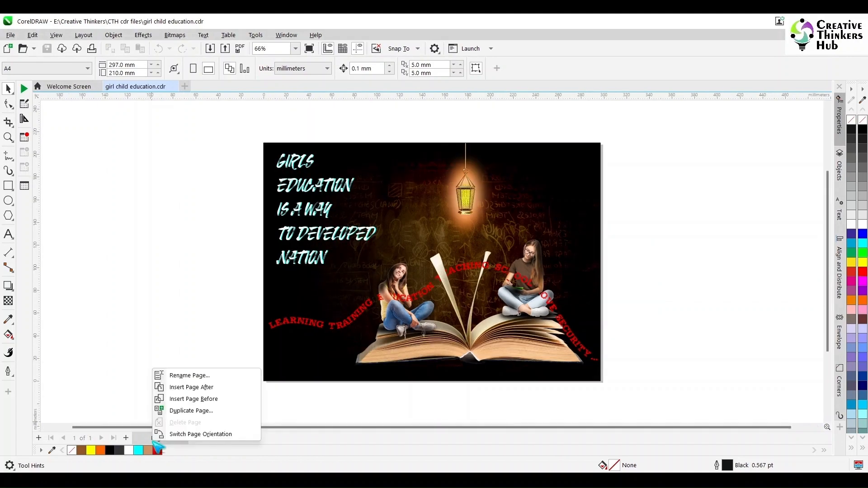
left_click(194, 411)
left_click(425, 279)
left_click(84, 35)
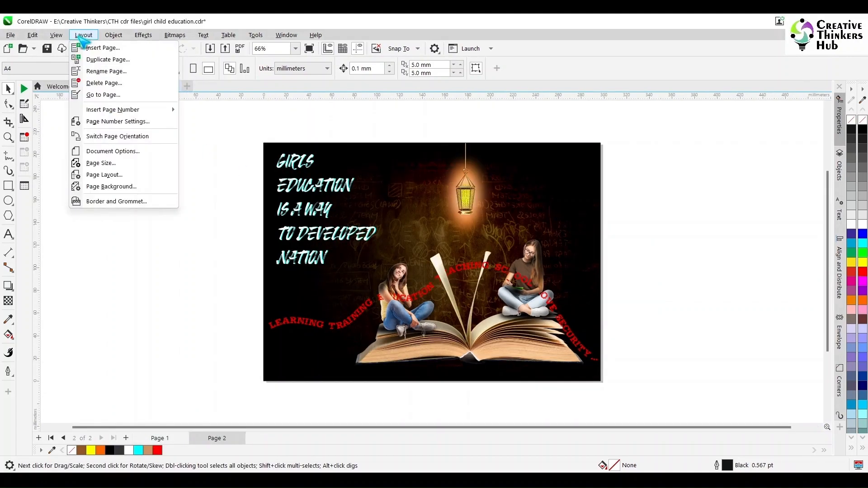
left_click(69, 71)
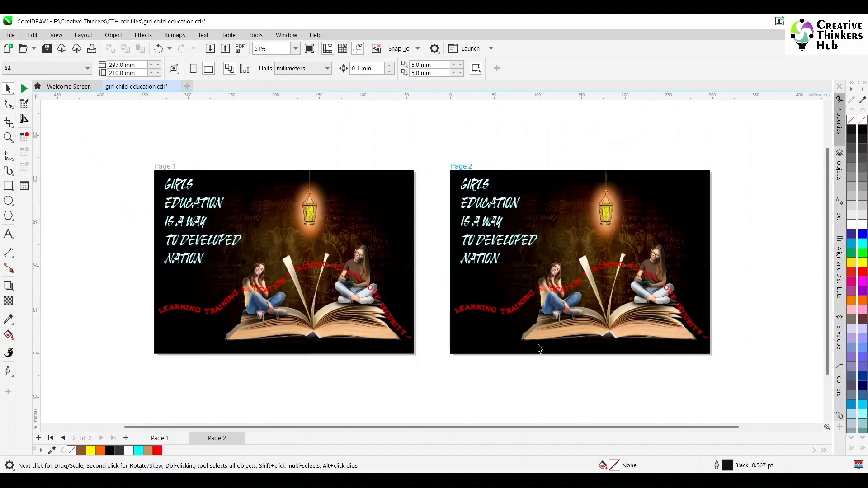
Step: Delete the wavy words, the girl in the yellow top and the open book from Page 2
left_click(512, 313)
key("Delete")
left_click_drag(500, 384, 611, 240)
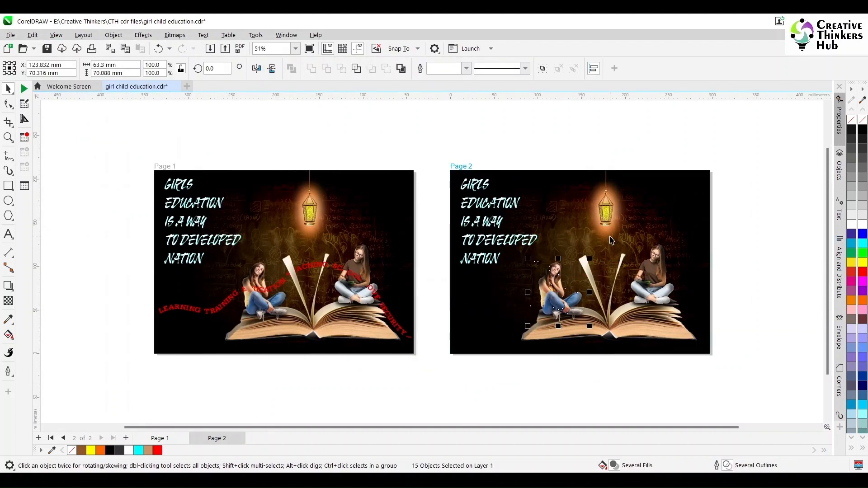
key("Delete")
left_click(555, 335)
key("Escape")
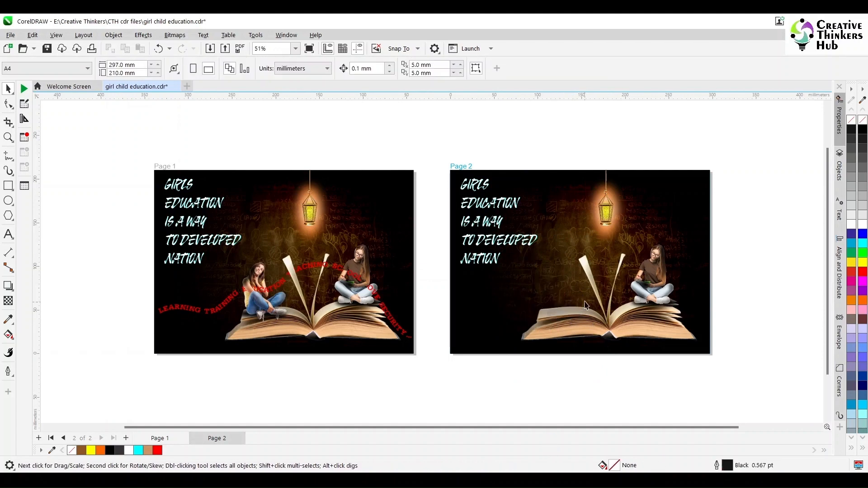
left_click(555, 335)
key("Delete")
left_click_drag(611, 228, 610, 228)
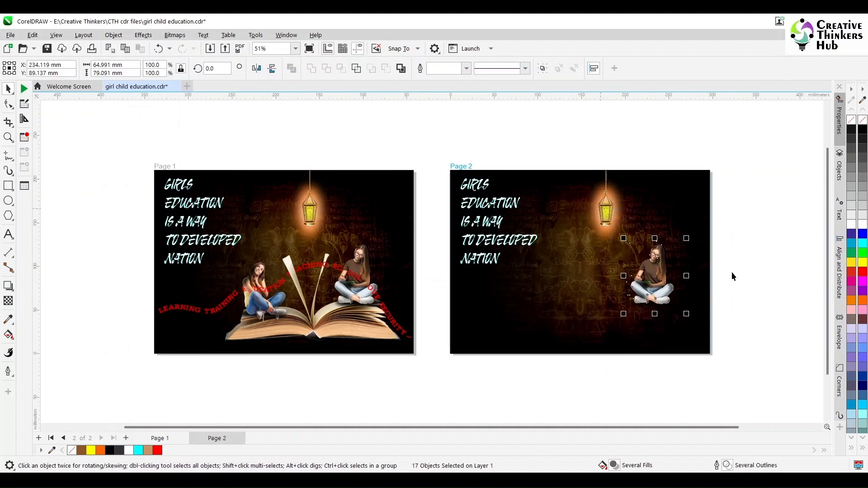
key("Escape")
Step: Place the book-isolated-1 image from the Assignments folder on Page 2, scale it down and position it so it overhangs the page's right edge
key("alt+Tab")
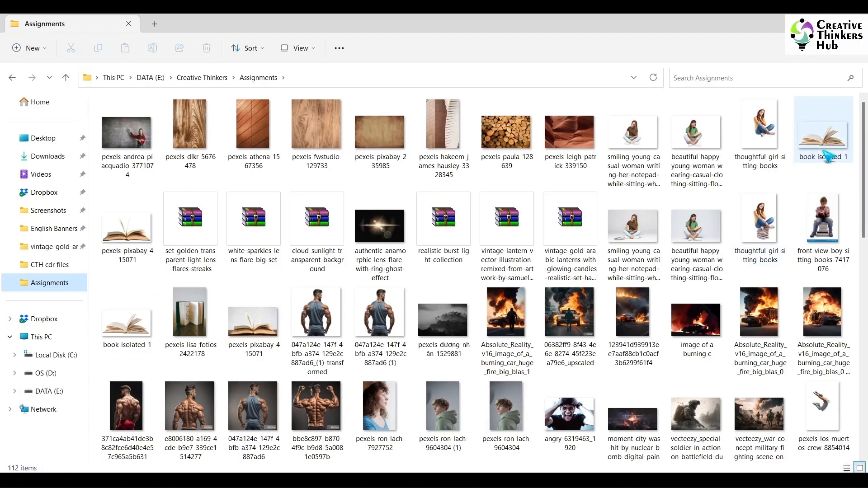
left_click_drag(823, 136, 529, 297)
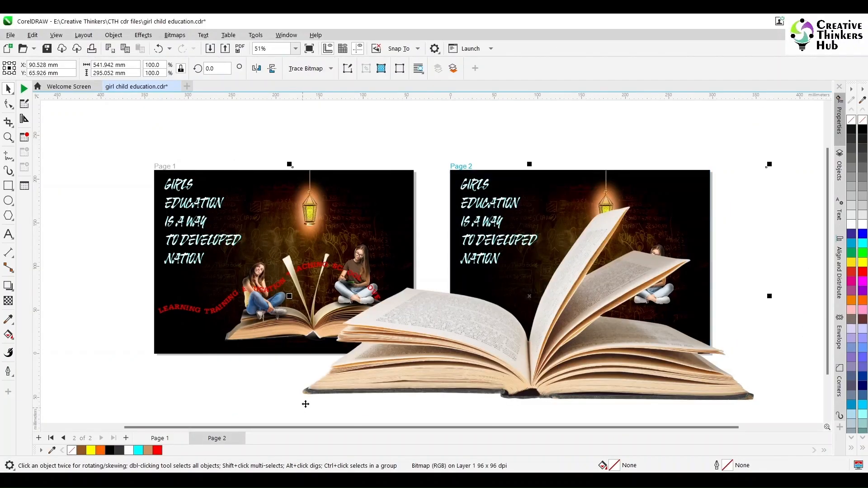
left_click_drag(769, 163, 631, 240)
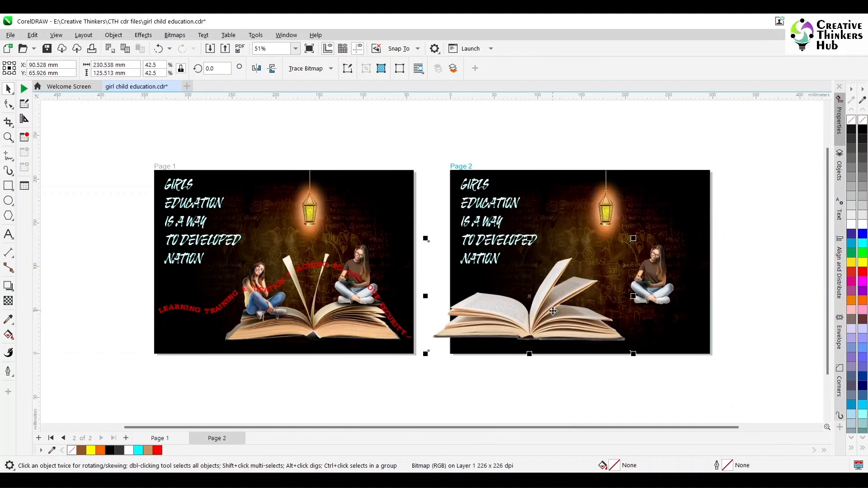
left_click_drag(551, 311, 629, 310)
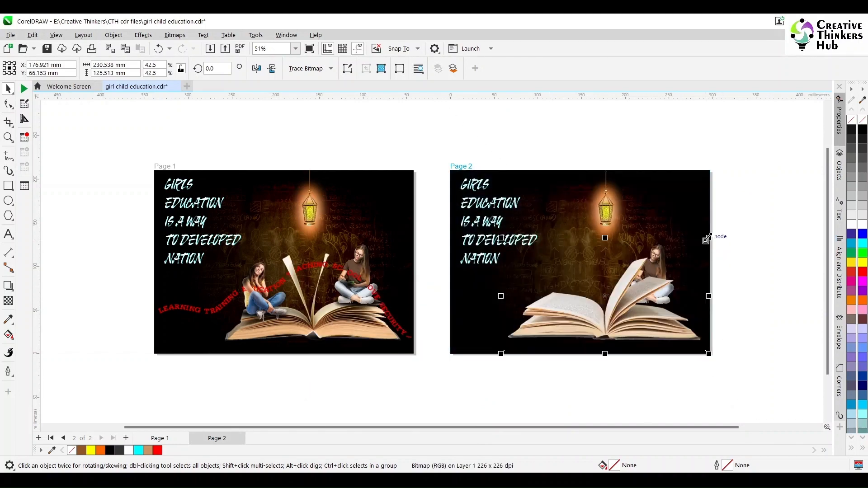
left_click_drag(710, 238, 738, 221)
left_click_drag(644, 318, 673, 309)
Step: Bring the writing girl in front of the new book and move her onto its left-hand pages
left_click(653, 283)
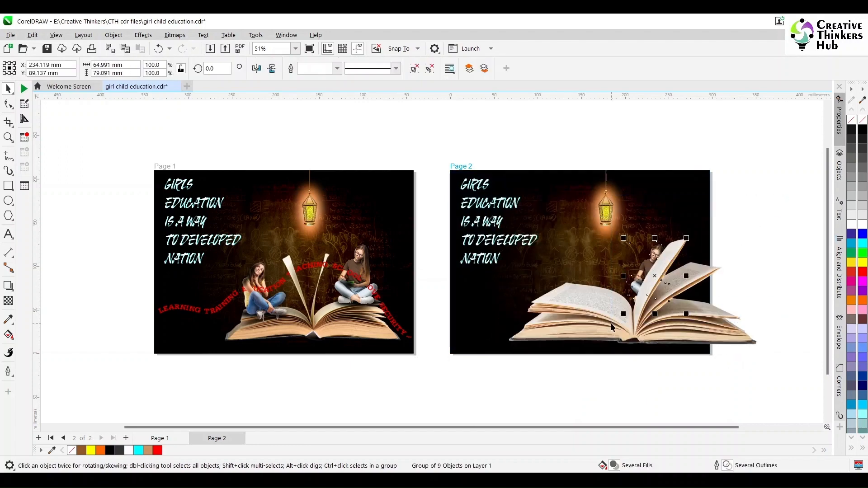
key("shift+Page_Up")
mouse_move(648, 287)
left_mouse_down()
mouse_move(542, 284)
mouse_move(563, 284)
left_mouse_up()
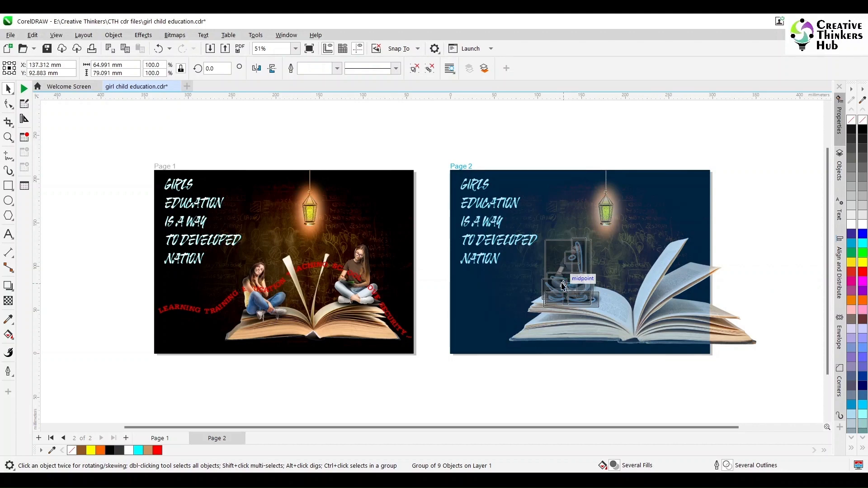
Step: Mirror the new book horizontally on Page 2 and place the writing girl on its right-hand pages
left_click(673, 369)
left_click(691, 297)
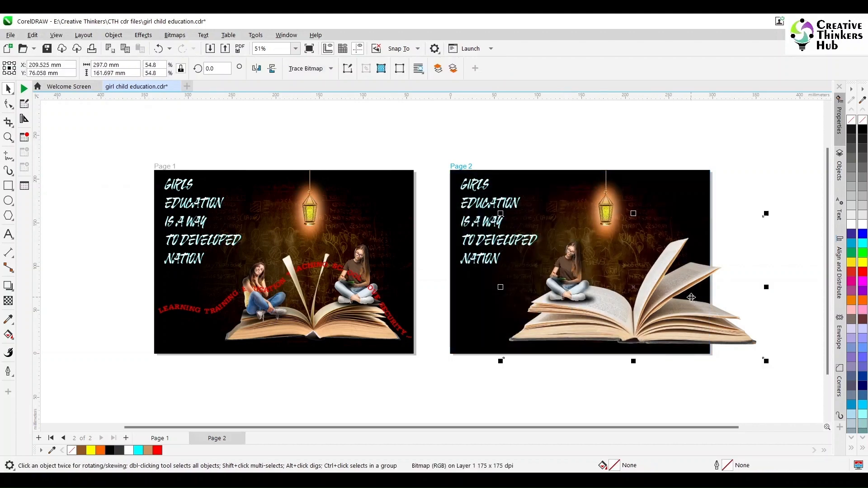
left_click(256, 68)
scroll(563, 283, "up", 1)
left_click_drag(563, 283, 555, 283)
Step: Enlarge the mirrored book to about 333 mm wide and lower it so its base overhangs Page 2's bottom edge
left_click(402, 246)
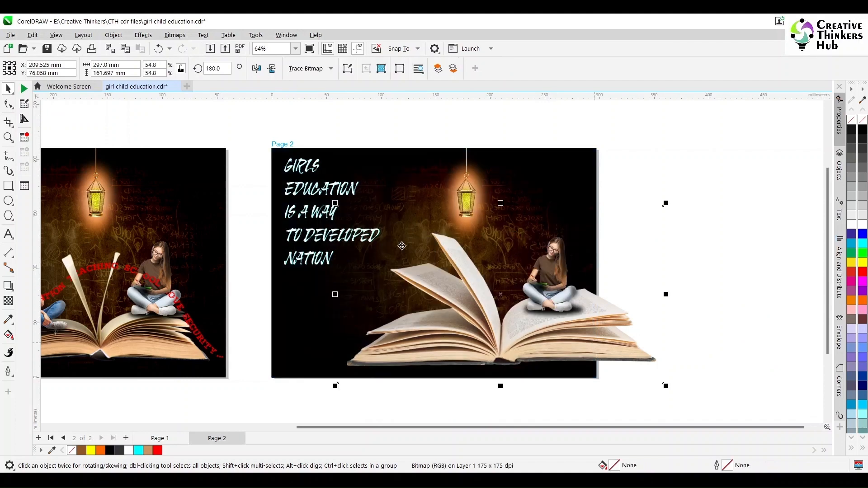
left_click_drag(335, 203, 295, 181)
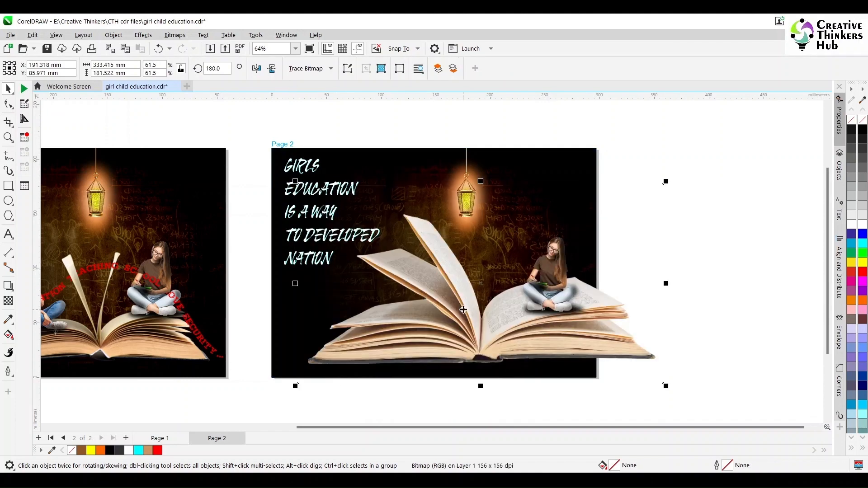
left_click_drag(463, 310, 451, 333)
Step: PowerClip the book inside Page 2's background frame so the overhanging parts are trimmed
left_click(113, 35)
mouse_move(202, 83)
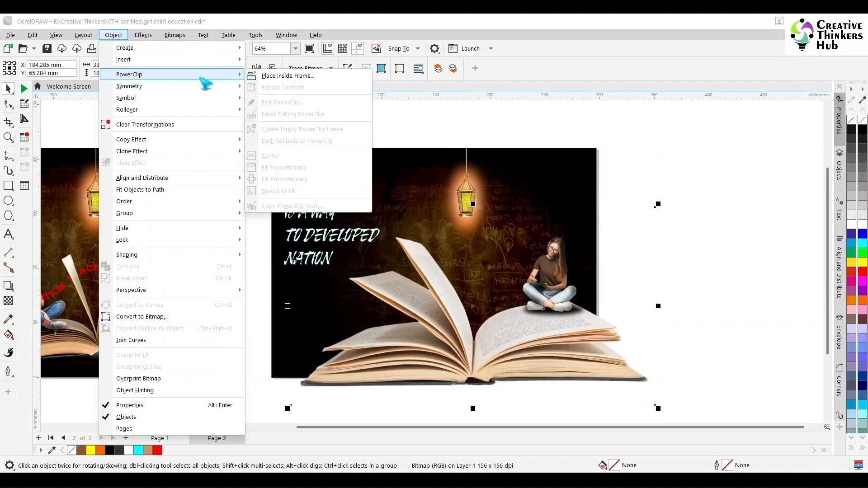
left_click(290, 78)
left_click(565, 204)
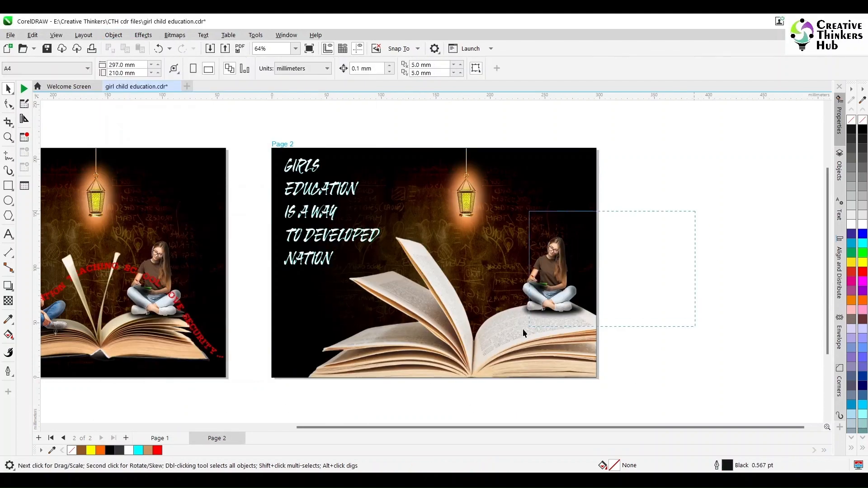
Step: Enlarge the writing girl slightly and lower her onto the book's right-hand page
left_click(527, 296)
left_click_drag(514, 230, 510, 225)
left_click_drag(560, 285, 563, 303)
left_click(651, 305)
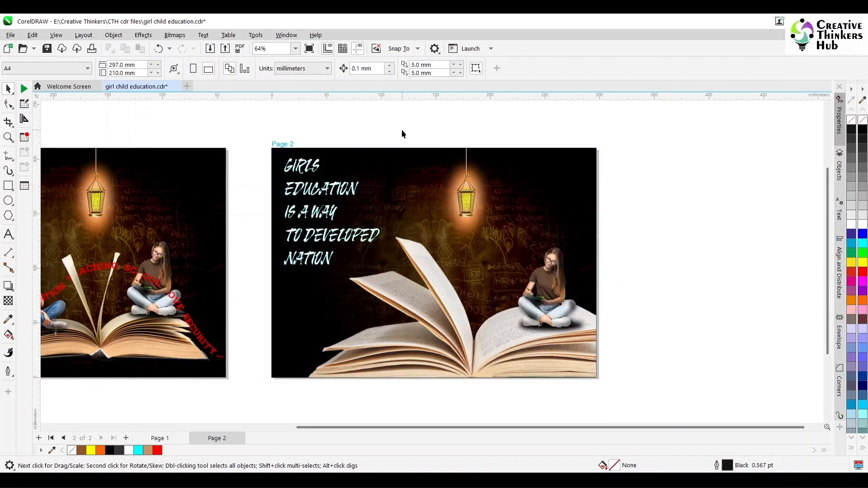
Step: Edit Page 2's PowerClip contents to enlarge the hanging lantern slightly, and finish editing
left_click(417, 178)
double_click(416, 178)
left_click_drag(378, 115, 523, 273)
left_click(673, 271)
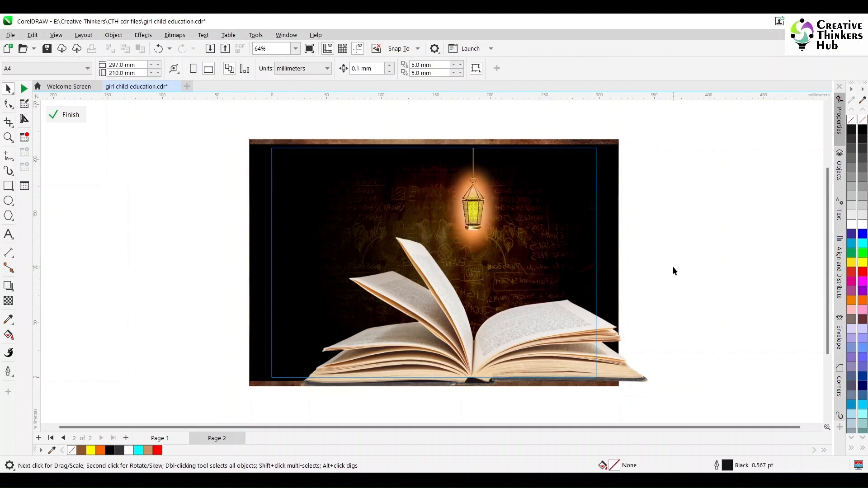
left_click(66, 115)
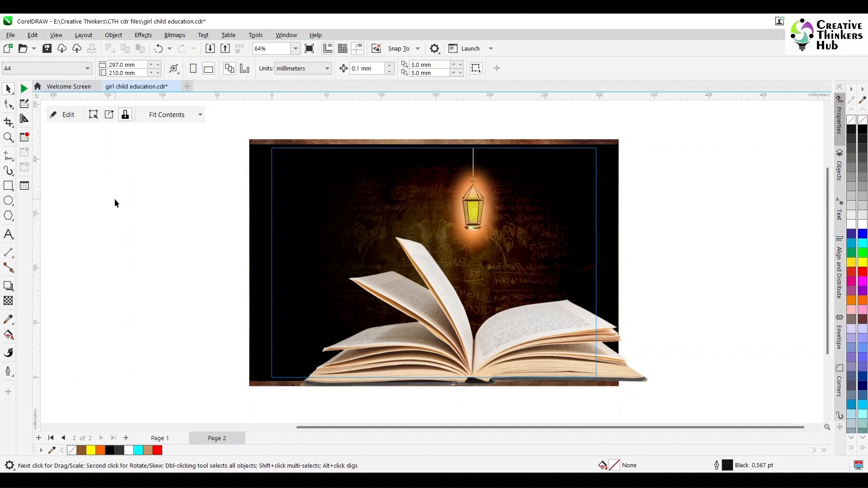
left_click(665, 271)
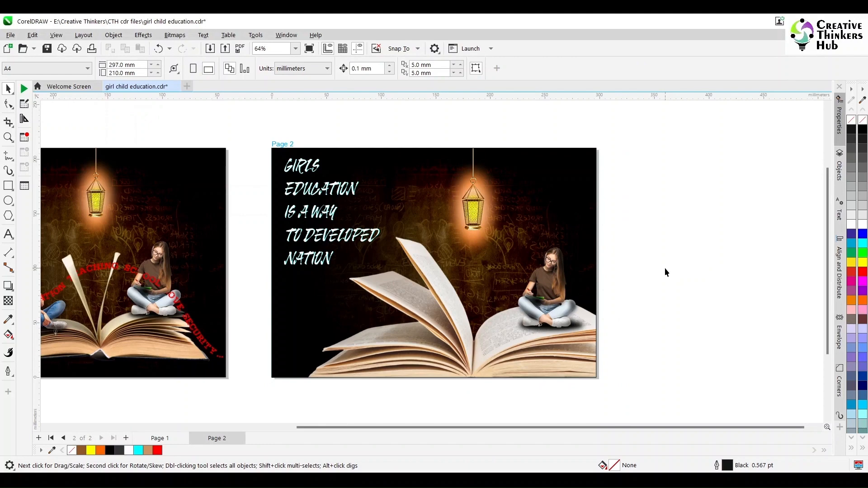
Step: Enlarge the book inside Page 2's PowerClip to about 360 mm wide and leave the frame's contents
left_click(493, 336)
double_click(492, 337)
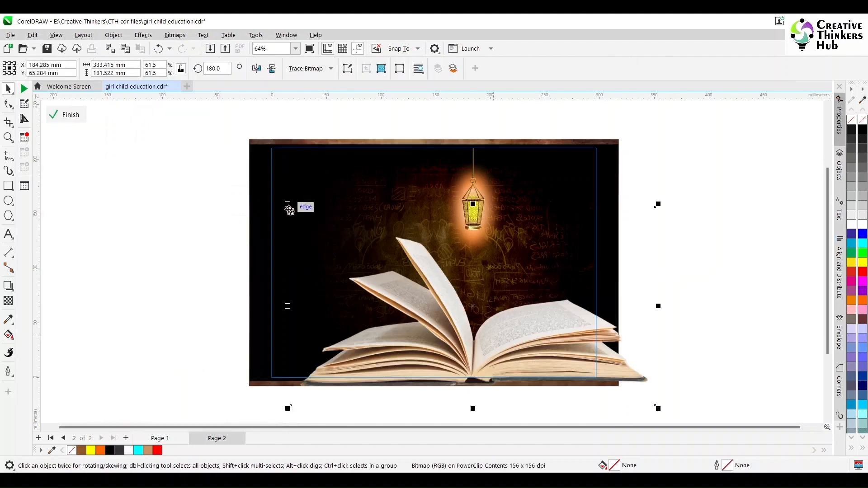
left_click_drag(290, 209, 274, 199)
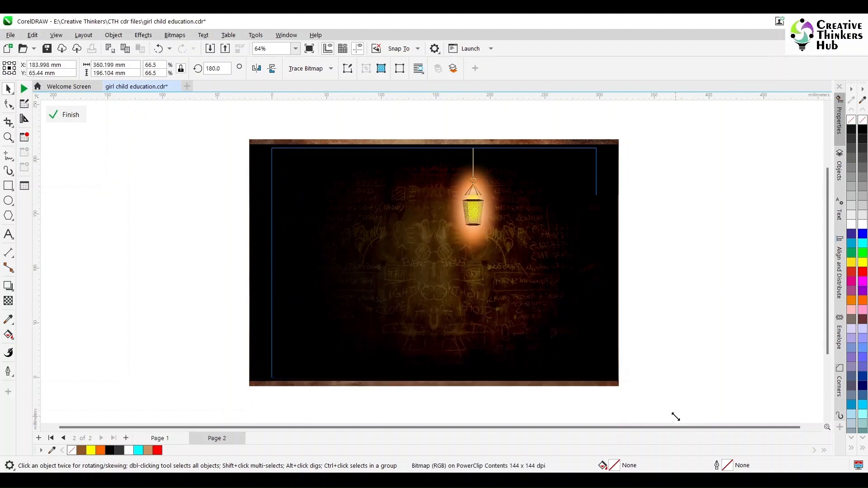
left_click(719, 339, "ctrl")
left_click(720, 336)
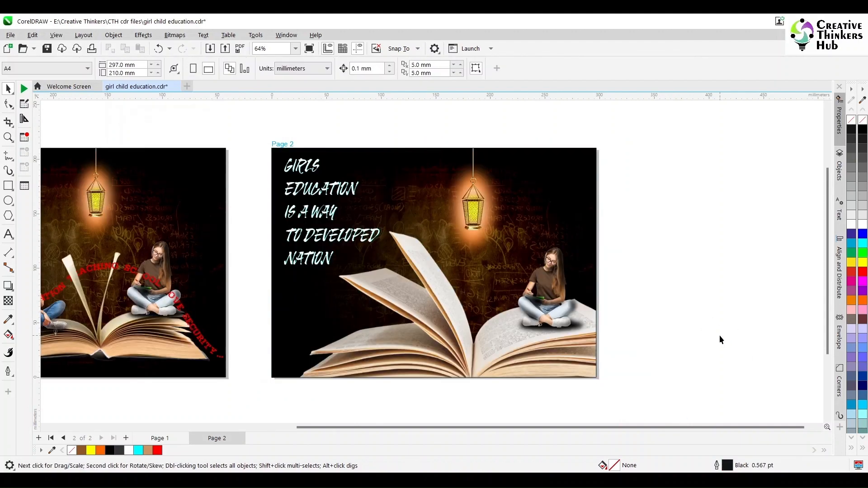
Step: Reshape the black shadow curve beside the writing girl's outer knee on Page 2, pulling its nodes inward over the jeans
left_click(8, 137)
left_click_drag(519, 252, 630, 347)
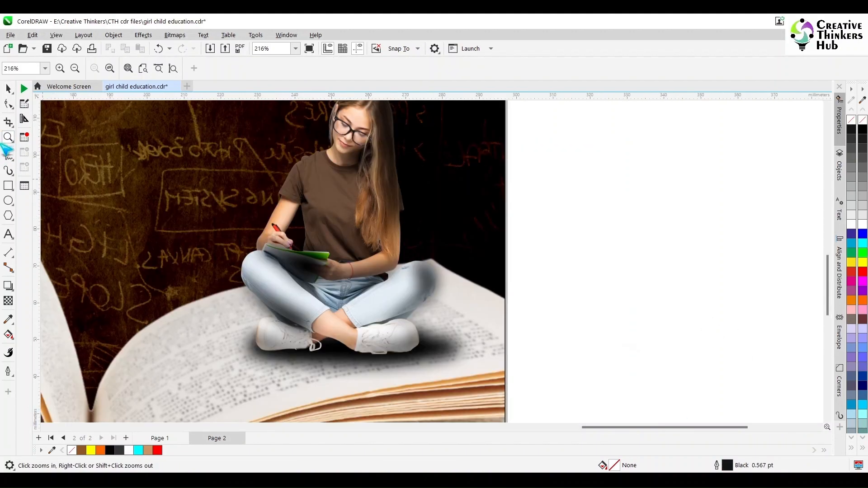
left_click(8, 104)
left_click(428, 284)
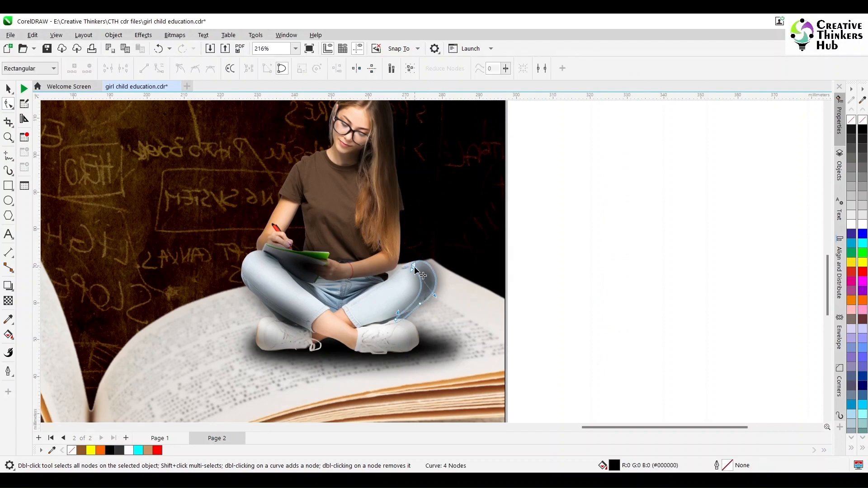
left_click_drag(414, 267, 443, 296)
scroll(427, 311, "up", 4)
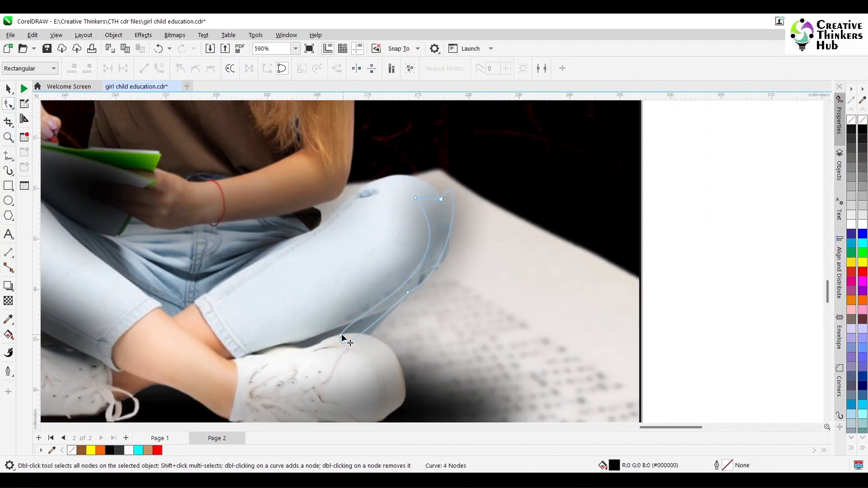
left_click(430, 199)
left_click_drag(441, 199, 421, 273)
left_click_drag(415, 213, 408, 246)
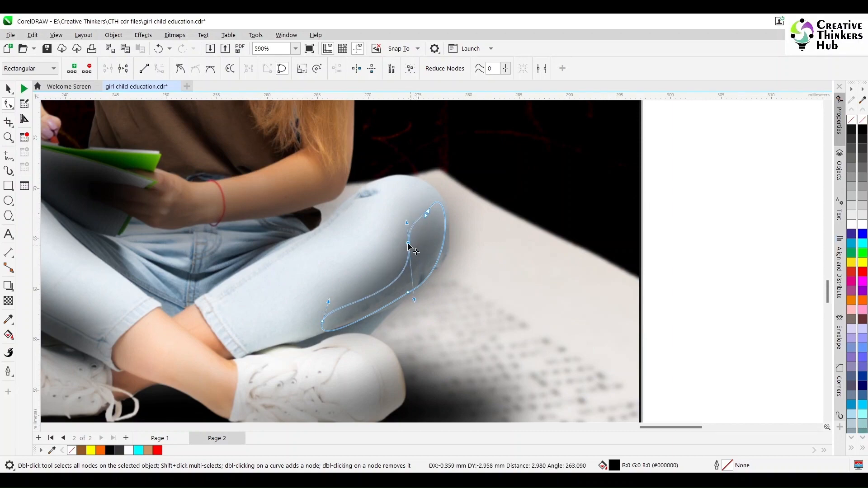
left_click_drag(416, 297, 406, 273)
left_click(9, 89)
left_click(704, 259)
key("shift+F4")
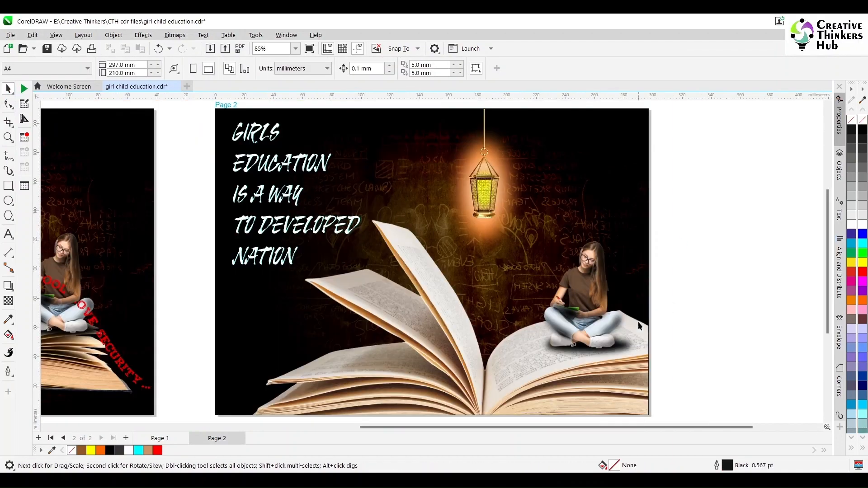
Step: Remove the shadow shape at the writing girl's outer knee on Page 2 and the matching one on Page 1
left_click(619, 321)
key("ctrl+x")
left_click_drag(513, 428, 384, 427)
left_click(342, 306)
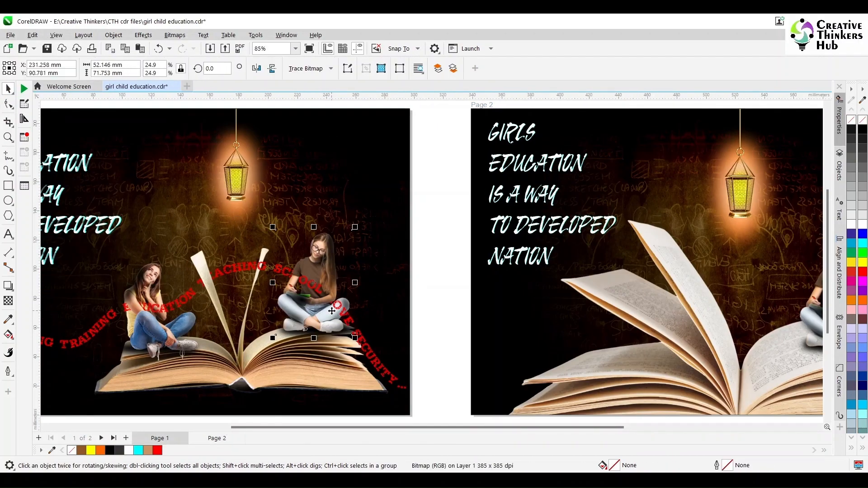
key("z")
left_click_drag(298, 271, 431, 351)
key("space")
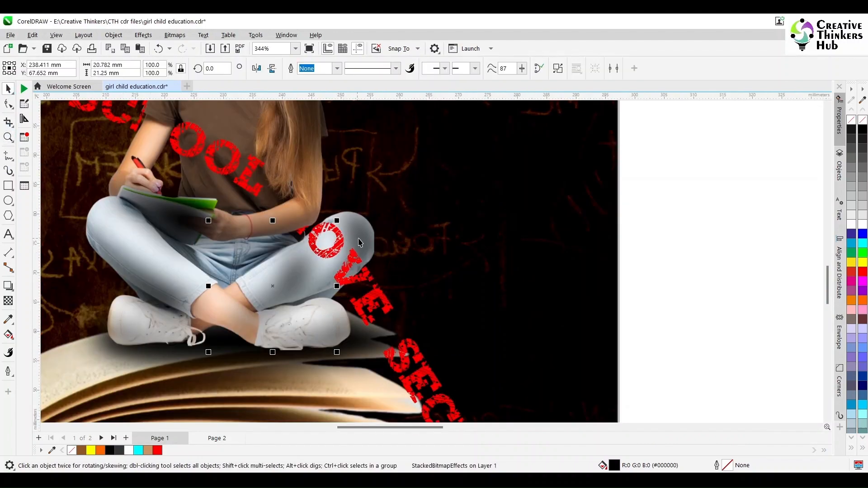
left_click(359, 242)
key("Delete")
left_click_drag(296, 283, 472, 350)
key("shift+F4")
Step: Apply a Gaussian Blur of about 41.4 pixels to the shading curve beside the yellow-top girl's shoulder on Page 1
left_click(9, 138)
left_click_drag(264, 137, 528, 308)
left_click(8, 89)
left_click(342, 303)
left_click(143, 34)
mouse_move(156, 97)
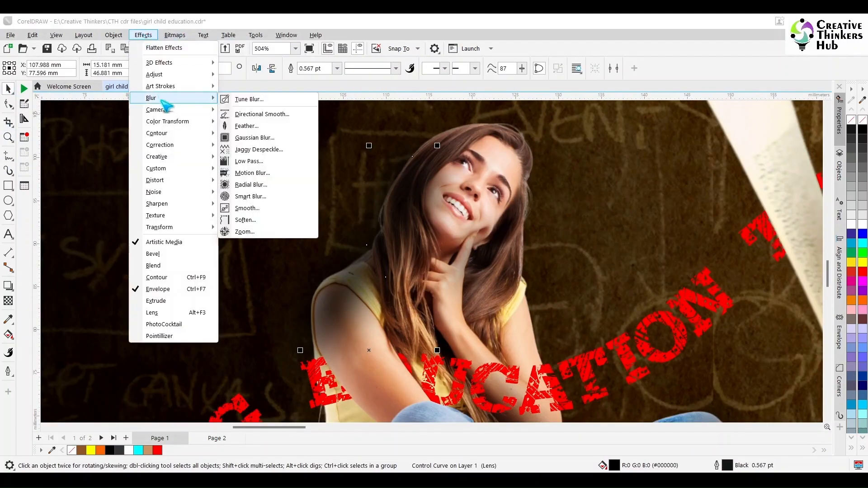
left_click(253, 138)
left_click_drag(448, 206, 675, 236)
left_click_drag(696, 268, 677, 267)
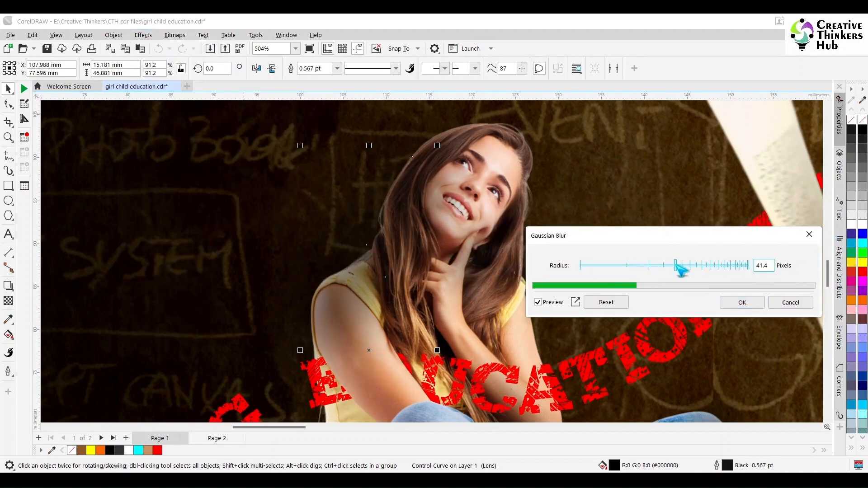
left_click(747, 302)
key("shift+F4")
left_click(123, 209)
Step: Add Grunge Serifia text beside Page 2 reading LEARNING, TRAINING, EDUCATION, TEACHING, SCHOOL, LOVE and SECURITY on separate lines
left_click_drag(497, 426, 729, 427)
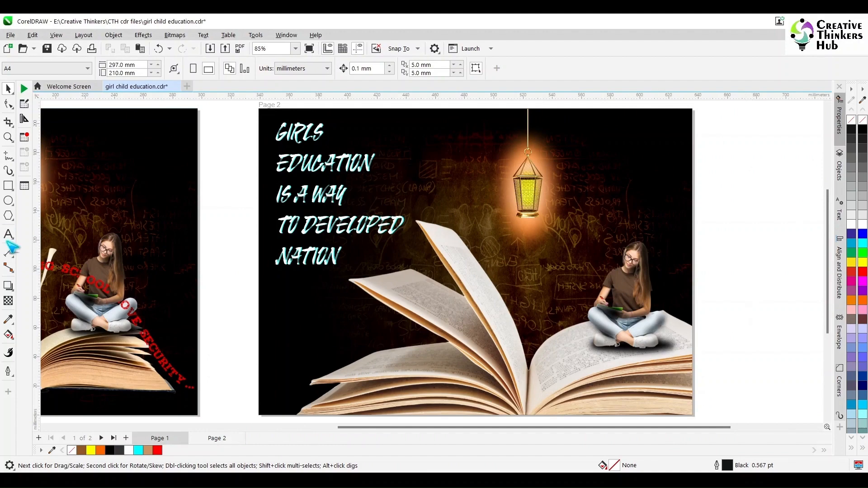
left_click(295, 48)
left_click(283, 66)
left_click(8, 234)
left_click(725, 199)
left_click(376, 71)
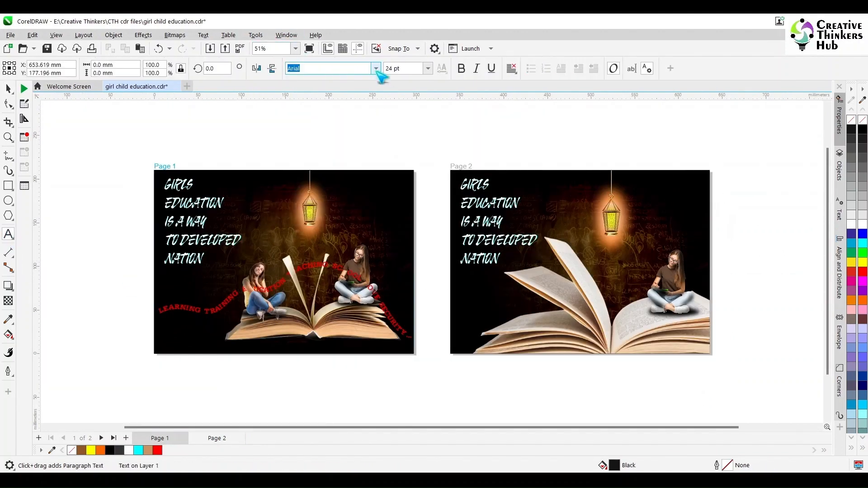
left_click(366, 130)
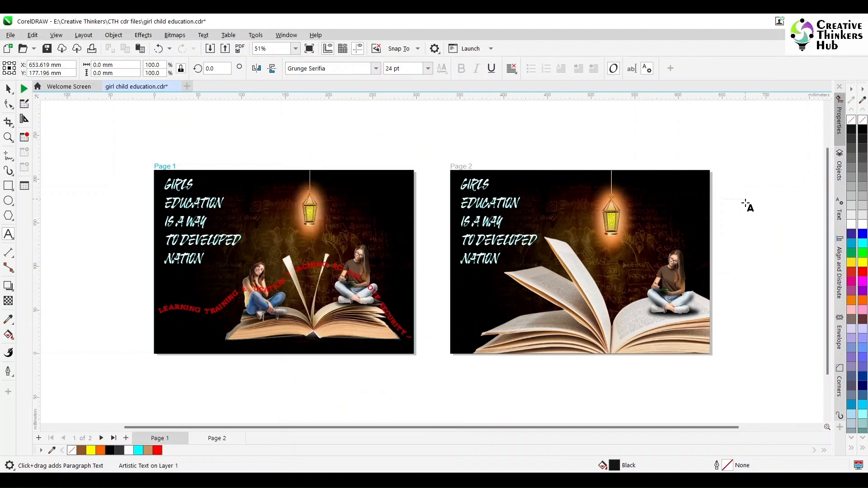
type("LEARNING")
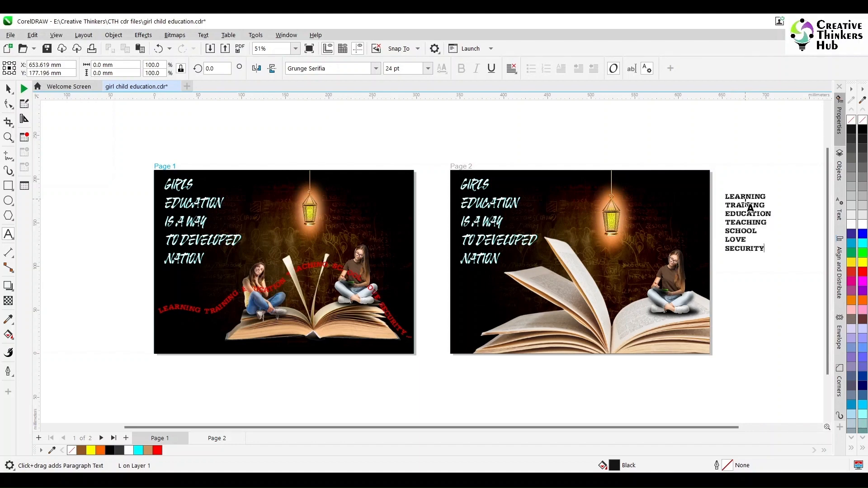
Step: Place the word list in Page 2's upper-right corner, right-aligned and filled white
key("ctrl+space")
left_click_drag(743, 224, 680, 215)
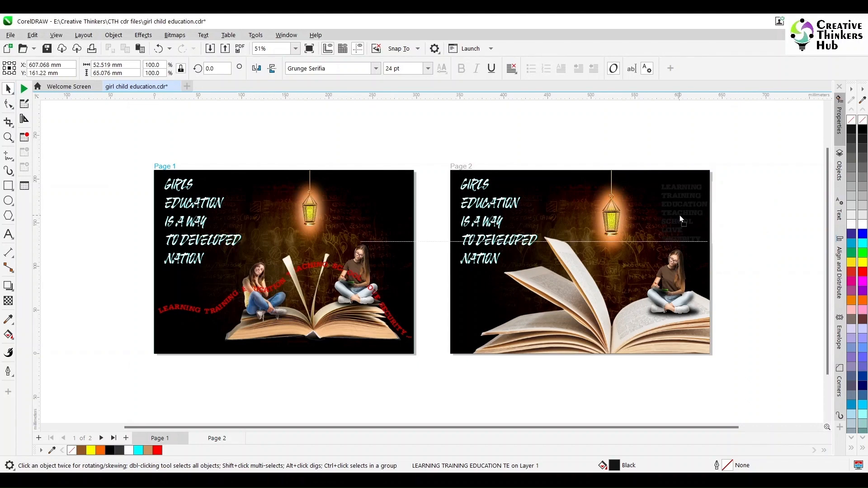
left_click(512, 69)
left_click(550, 119)
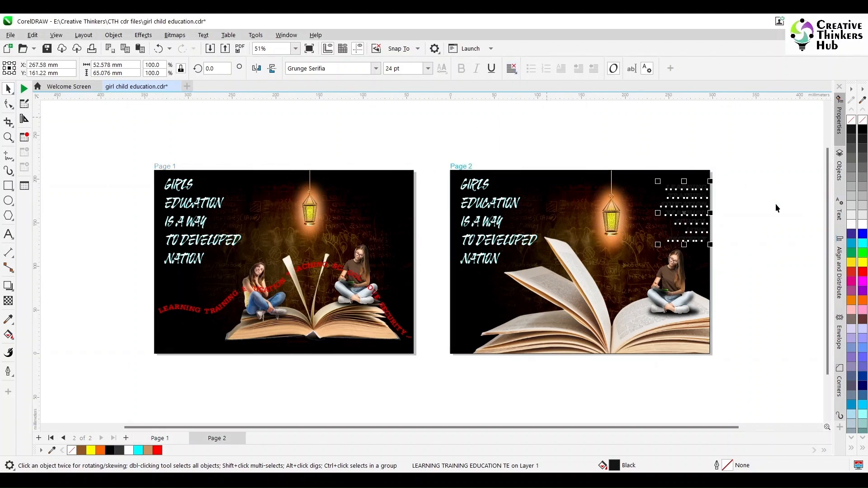
left_click(111, 174)
left_click(8, 138)
left_click_drag(419, 147, 740, 371)
key("ctrl+space")
left_click(560, 160)
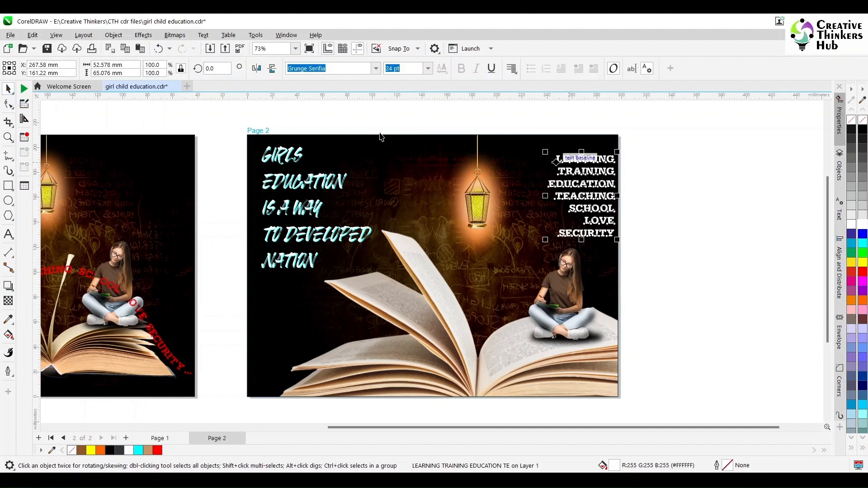
Step: Break the white word list apart into separate single-word text objects
left_click(113, 35)
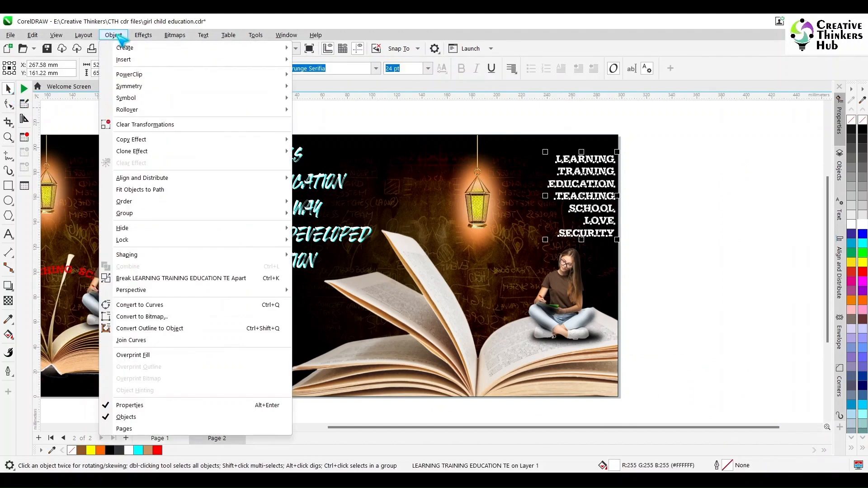
left_click(180, 278)
left_click(601, 176)
left_click(709, 141)
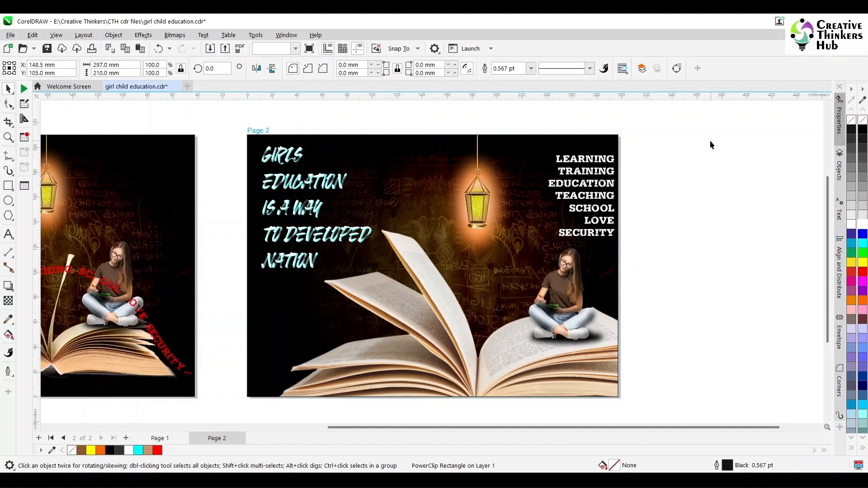
Step: Enlarge LEARNING to about 47.8 pt, and enlarge EDUCATION and TEACHING, shifting both toward the lantern
left_click(555, 157)
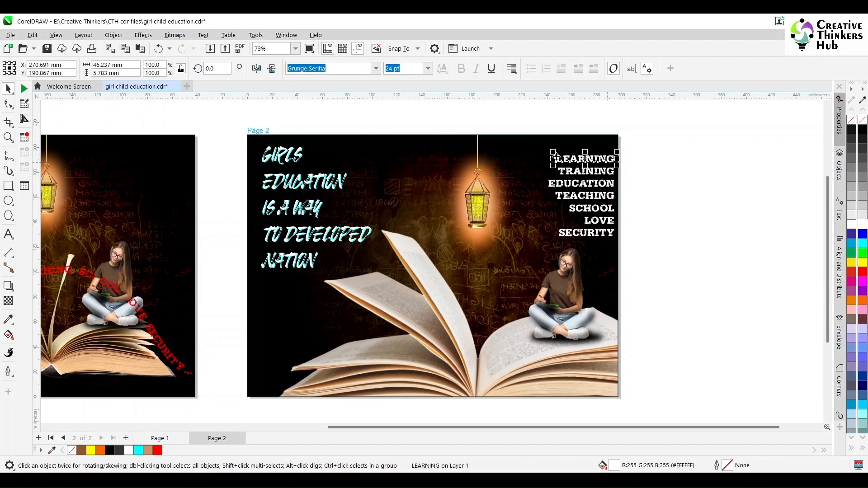
left_click_drag(547, 149, 491, 141)
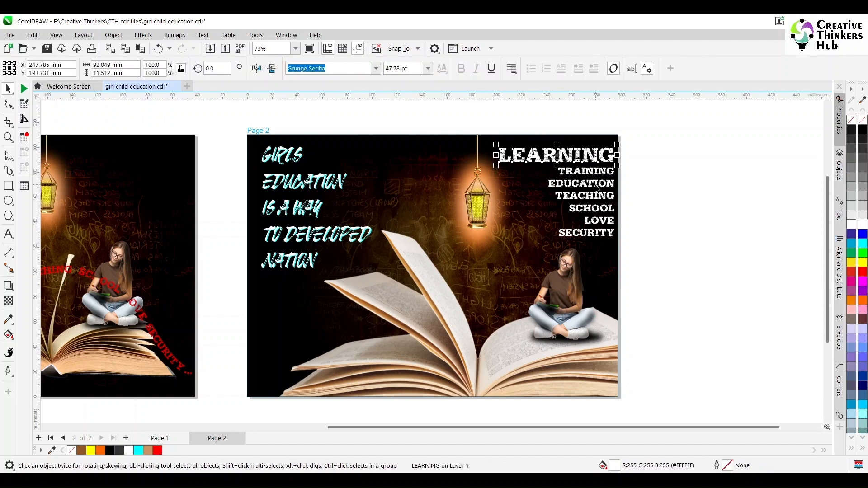
left_click_drag(599, 187, 429, 180)
left_click(585, 195)
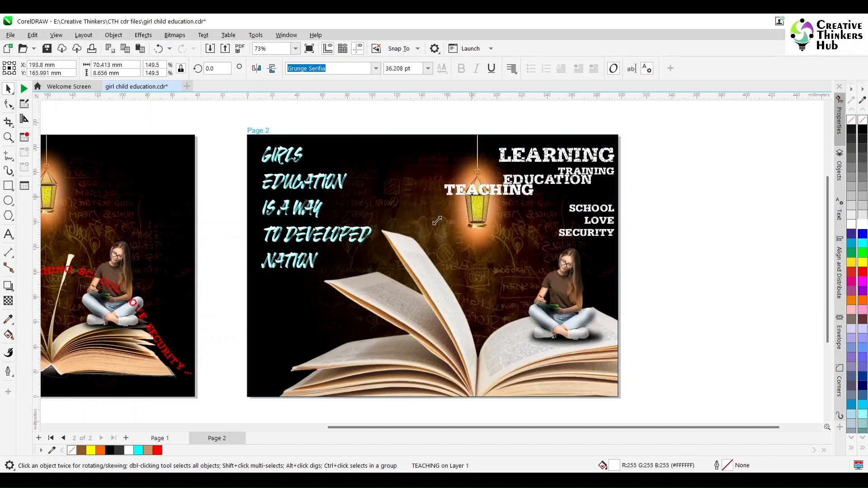
Step: Enlarge TRAINING, SCHOOL, LOVE and SECURITY to varied sizes and stagger them above the writing girl, with LOVE at about 46.9 pt
left_click(588, 171)
left_click_drag(557, 167, 503, 203)
left_click_drag(590, 211, 484, 219)
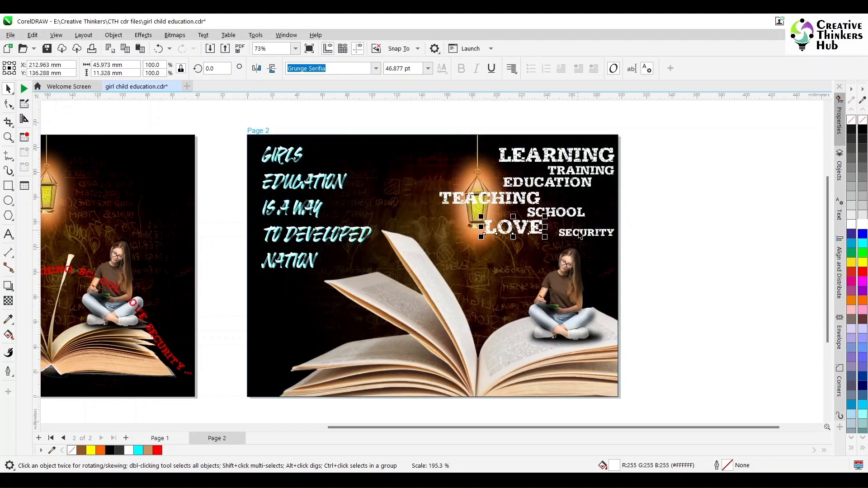
left_click_drag(597, 232, 617, 226)
Step: Apply a uniform transparency of 50 to all seven white words on Page 2
left_click(696, 128)
left_click_drag(696, 128, 423, 278)
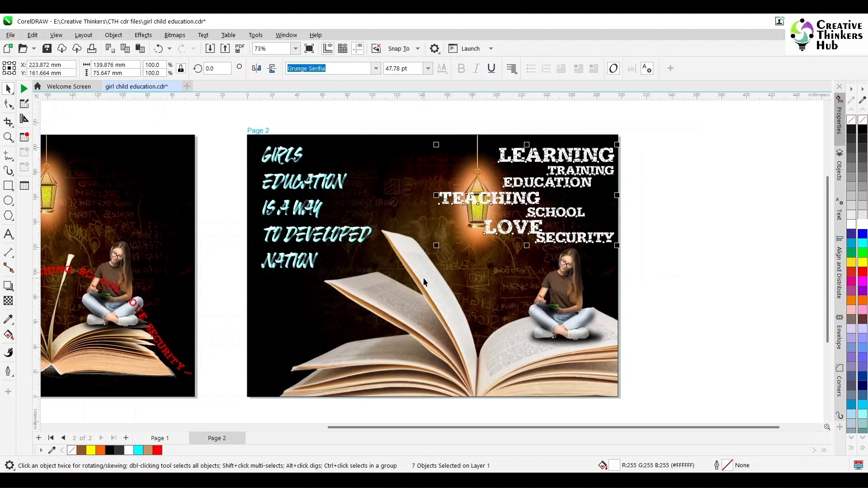
left_click(8, 301)
left_click(25, 68)
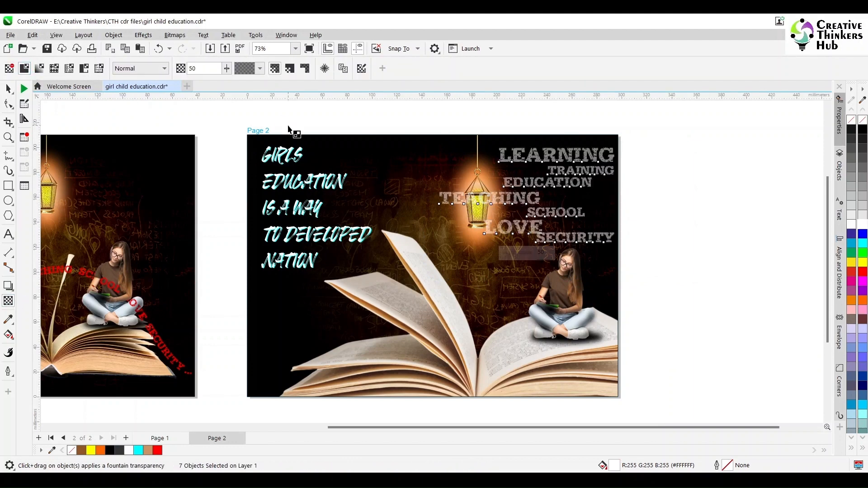
Step: Move TEACHING clear of the lantern toward the page's right edge, and shift SCHOOL slightly toward the lantern
key("space")
left_click(496, 198)
left_click_drag(495, 198, 557, 216)
left_click(709, 199)
Step: Enlarge the seven words together, bringing LEARNING to about 55.2 pt, and restagger LOVE toward the page's right edge and SECURITY toward the lantern
left_click_drag(691, 125, 457, 275)
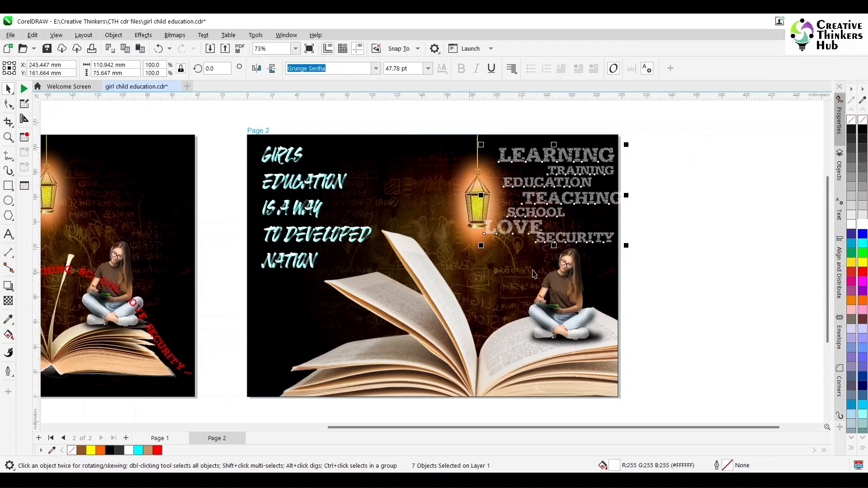
left_click_drag(482, 145, 460, 121)
left_click(459, 121)
left_click_drag(505, 229, 569, 241)
left_click(705, 233)
key("ctrl+z")
left_click(712, 240)
Step: Group the seven transparent words and PowerClip them inside Page 2's background rectangle
left_click_drag(678, 123, 478, 256)
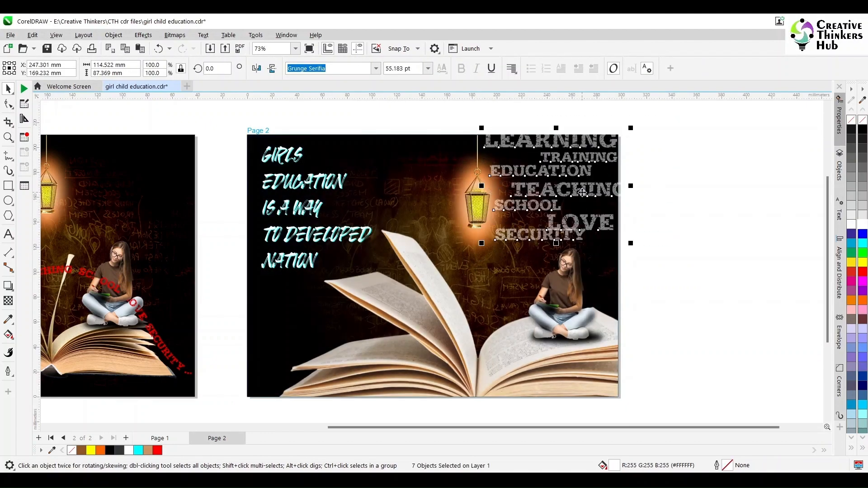
key("ctrl+g")
mouse_move(199, 75)
left_click(281, 74)
left_click(388, 138)
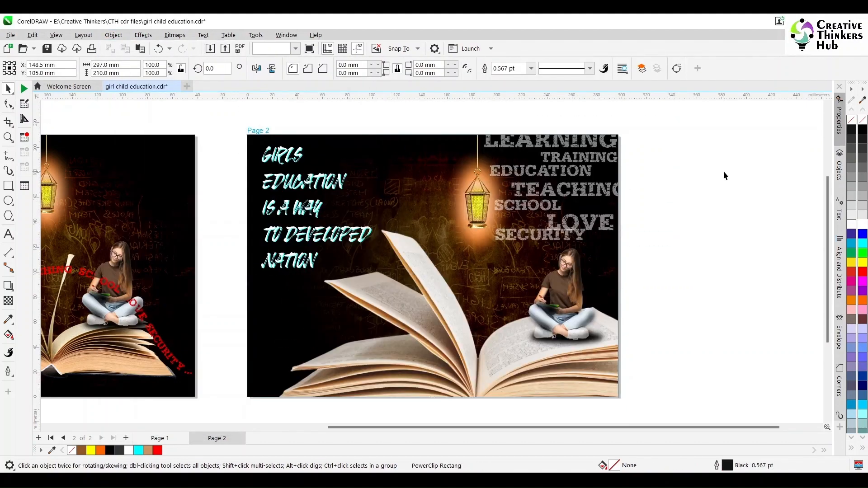
left_click(723, 172)
Step: View the Page 1 and Page 2 banners side by side to compare the two finished designs
left_click(296, 48)
left_click(272, 75)
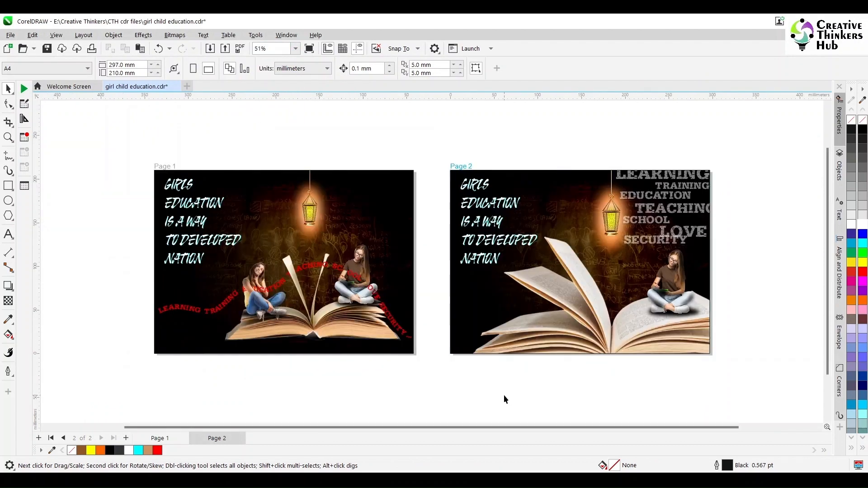
left_click(8, 137)
left_click_drag(150, 160, 716, 374)
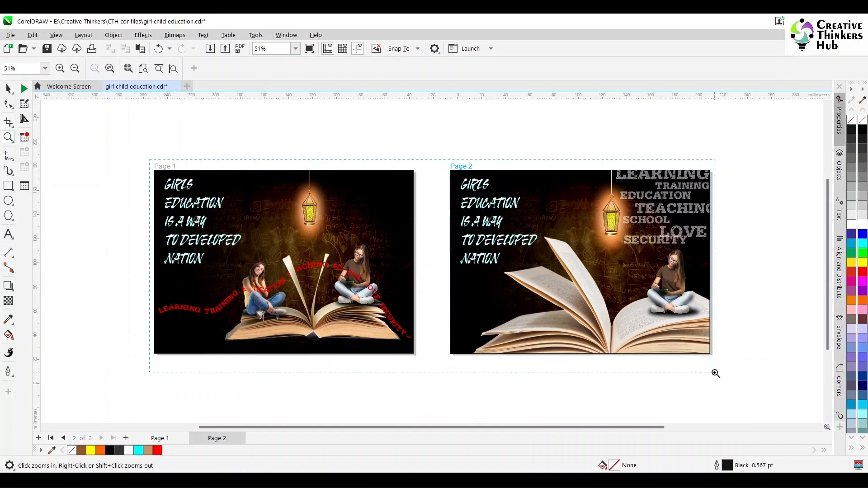